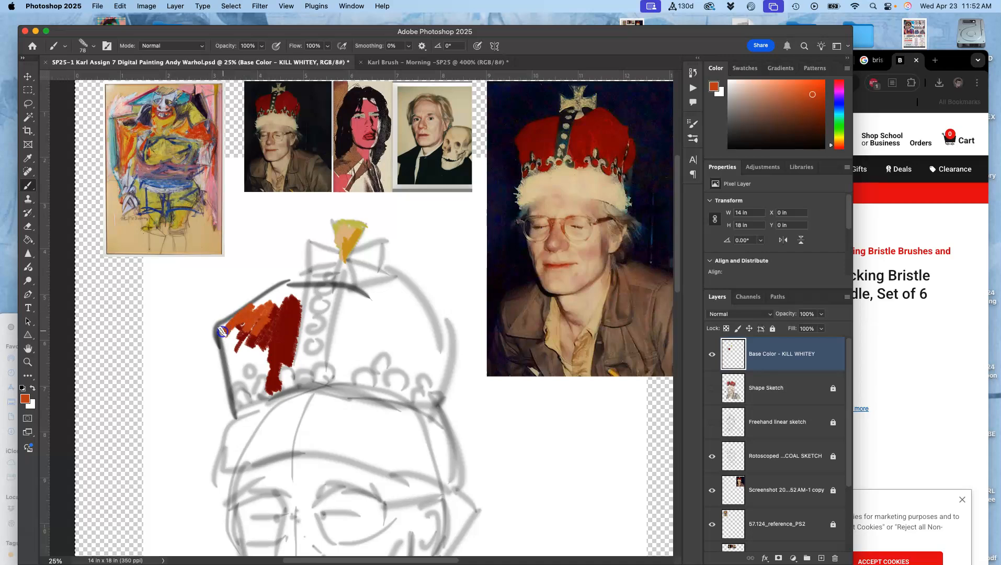
Fill the crown's left velvet section with orange brush strokes out to the sketch outline and down toward the jeweled rim
mouse_move(223, 358)
mouse_down()
mouse_move(253, 339)
mouse_move(235, 367)
mouse_up()
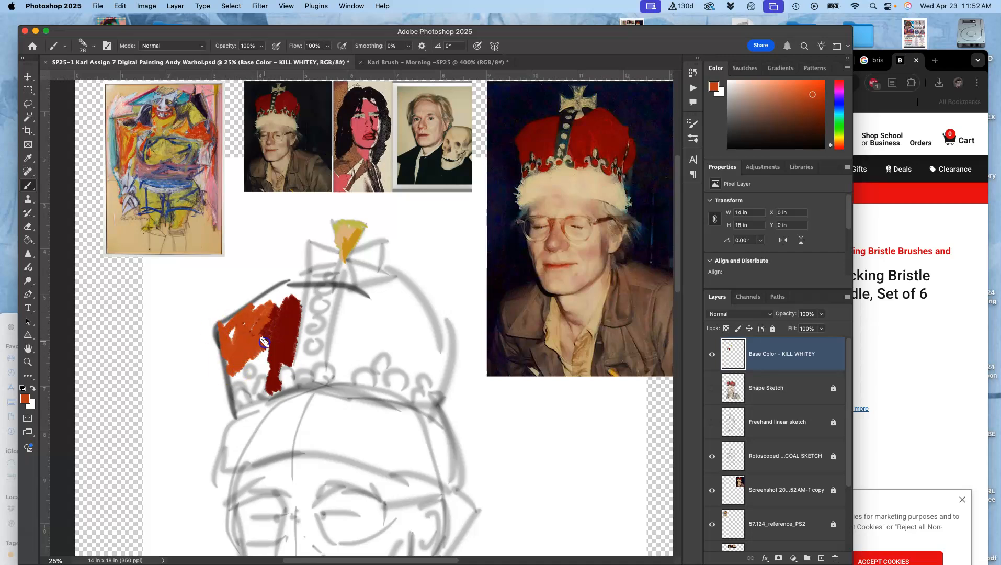
drag(276, 292, 282, 294)
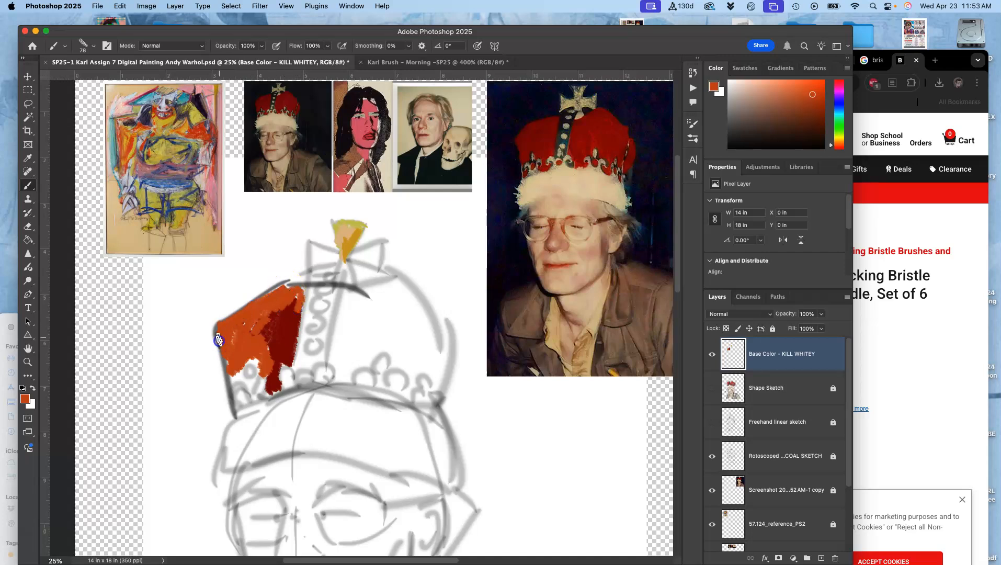
mouse_move(213, 330)
mouse_down()
mouse_move(268, 297)
mouse_move(281, 313)
mouse_move(249, 376)
mouse_up()
drag(250, 384, 268, 375)
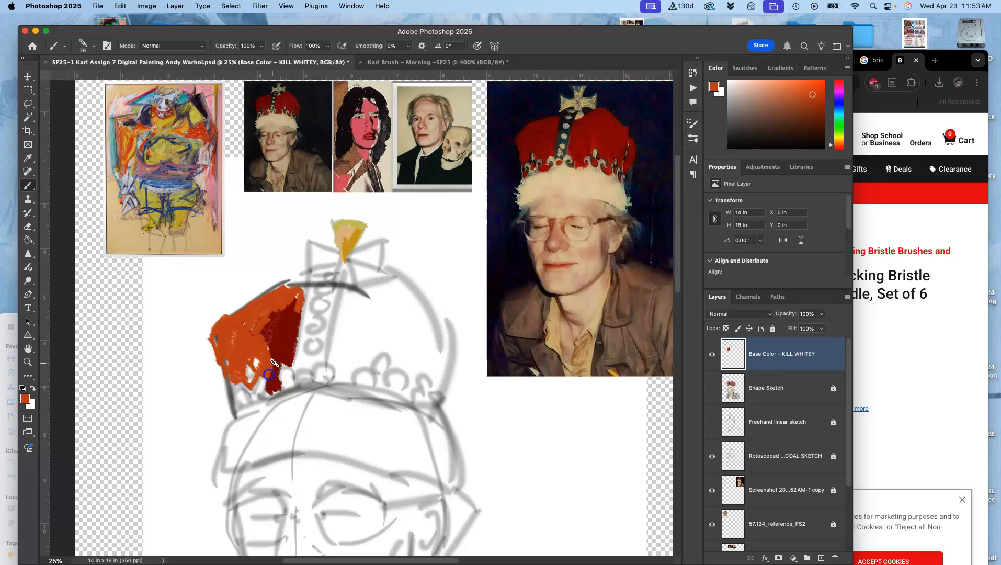
Paint the crown section beside the central band coral pink sampled from the pink-faced portrait, with light pink from the abstract painting above it
alt+click(342, 185)
mouse_move(348, 312)
mouse_down()
mouse_move(347, 347)
mouse_move(369, 329)
mouse_move(347, 351)
mouse_move(335, 350)
mouse_move(337, 330)
mouse_move(335, 363)
mouse_move(352, 347)
mouse_move(341, 371)
mouse_up()
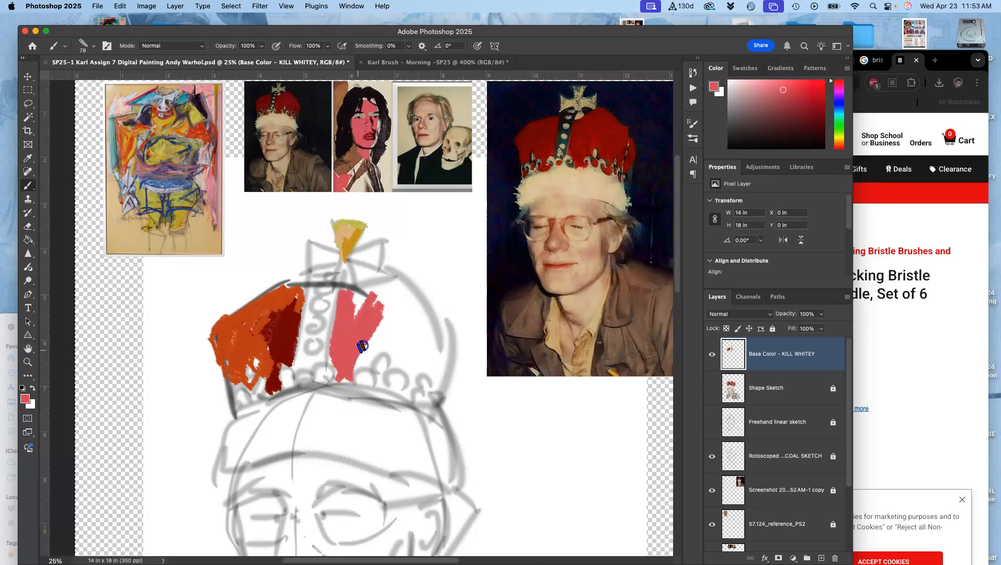
drag(381, 327, 396, 336)
mouse_move(210, 166)
mouse_down()
mouse_move(192, 136)
mouse_move(163, 148)
mouse_move(214, 178)
mouse_up()
alt+click(211, 182)
mouse_move(370, 308)
mouse_down()
mouse_move(386, 317)
mouse_move(365, 304)
mouse_up()
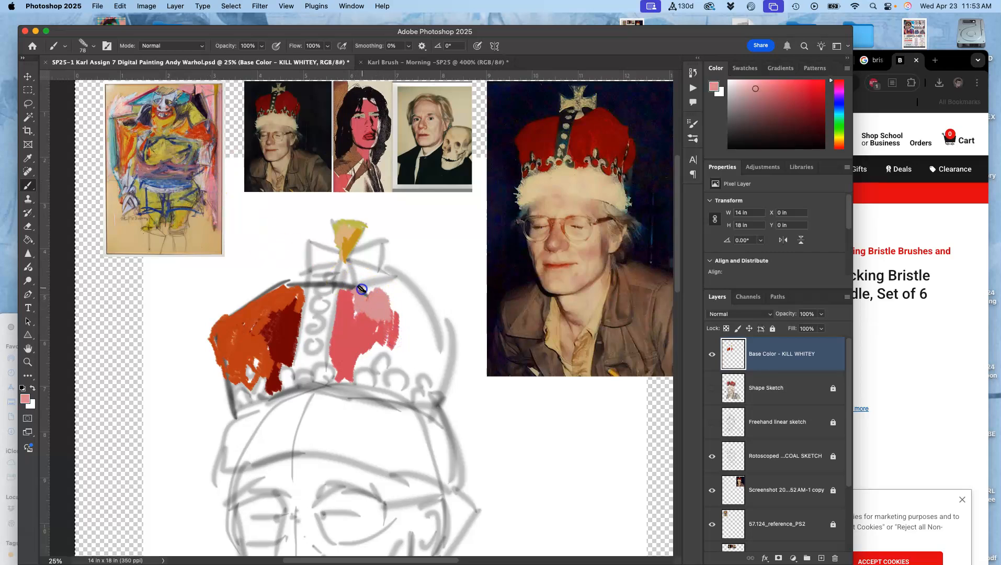
mouse_move(395, 287)
mouse_down()
mouse_move(419, 307)
mouse_move(382, 299)
mouse_up()
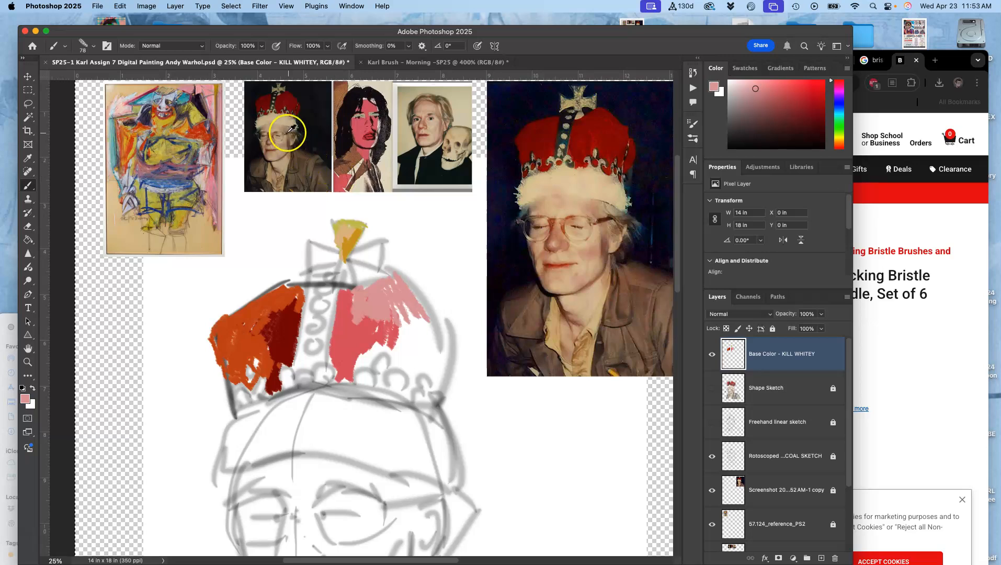
Cover the crown's right side with orange-red sampled from the abstract painting and edge it with a sampled dusty pink
alt+click(204, 127)
mouse_move(439, 320)
mouse_down()
mouse_move(407, 342)
mouse_move(401, 320)
mouse_move(434, 352)
mouse_move(438, 328)
mouse_move(396, 277)
mouse_move(438, 328)
mouse_up()
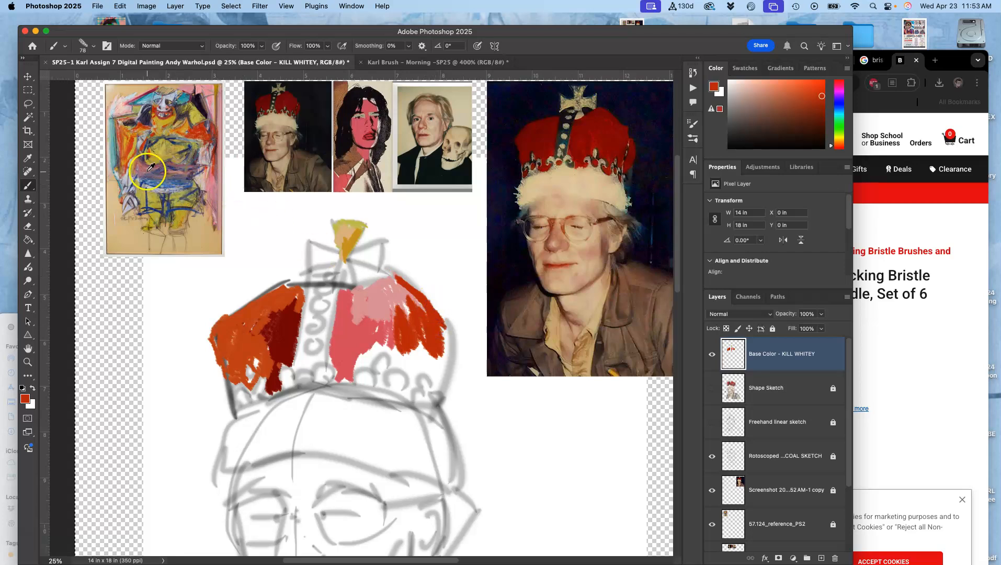
alt+click(151, 168)
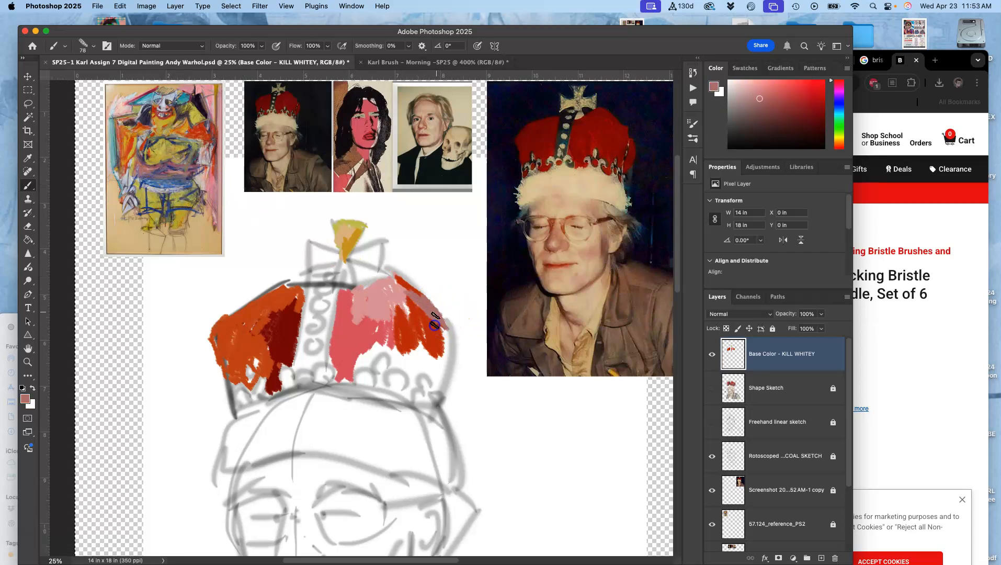
drag(448, 325, 446, 361)
Shade the crown's lower right and left sections with deep red sampled from the large photo, and add a sampled brown patch near the right edge
alt+click(594, 138)
drag(454, 322, 408, 357)
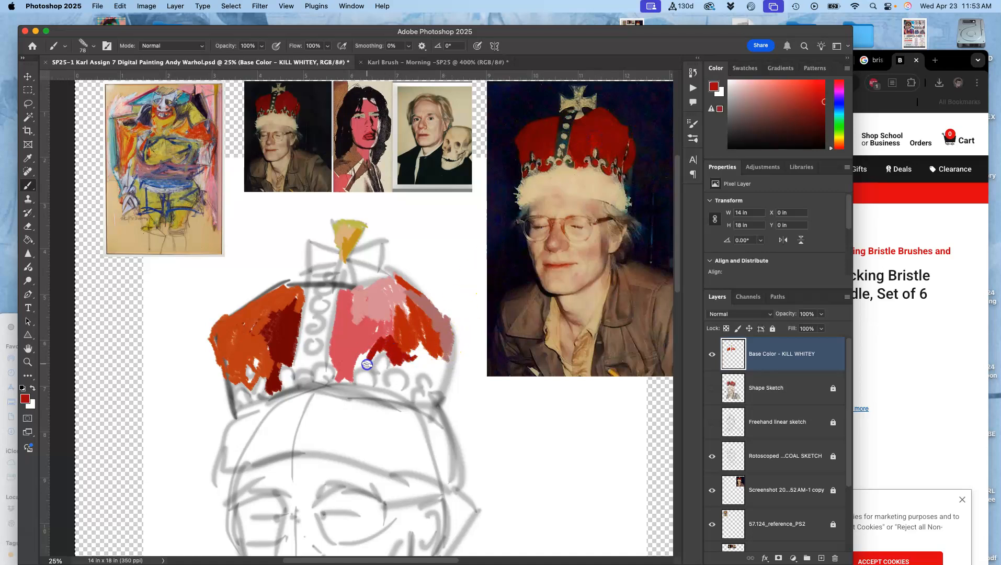
mouse_move(369, 365)
mouse_down()
mouse_move(385, 338)
mouse_move(355, 342)
mouse_up()
mouse_move(268, 319)
mouse_down()
mouse_move(243, 330)
mouse_move(283, 311)
mouse_up()
drag(275, 347, 269, 361)
drag(396, 370, 418, 391)
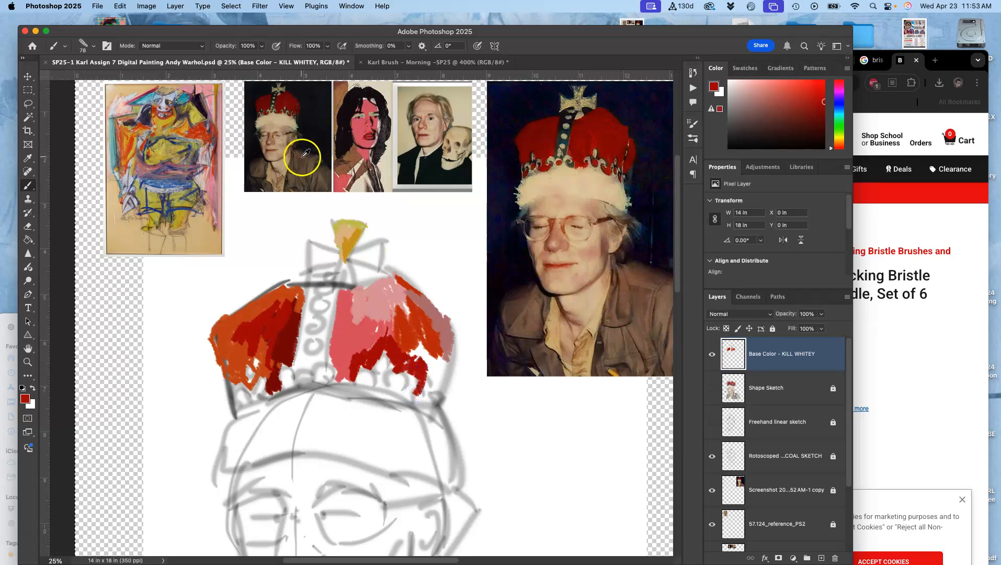
alt+click(306, 153)
mouse_move(424, 347)
mouse_down()
mouse_move(413, 345)
mouse_move(434, 379)
mouse_up()
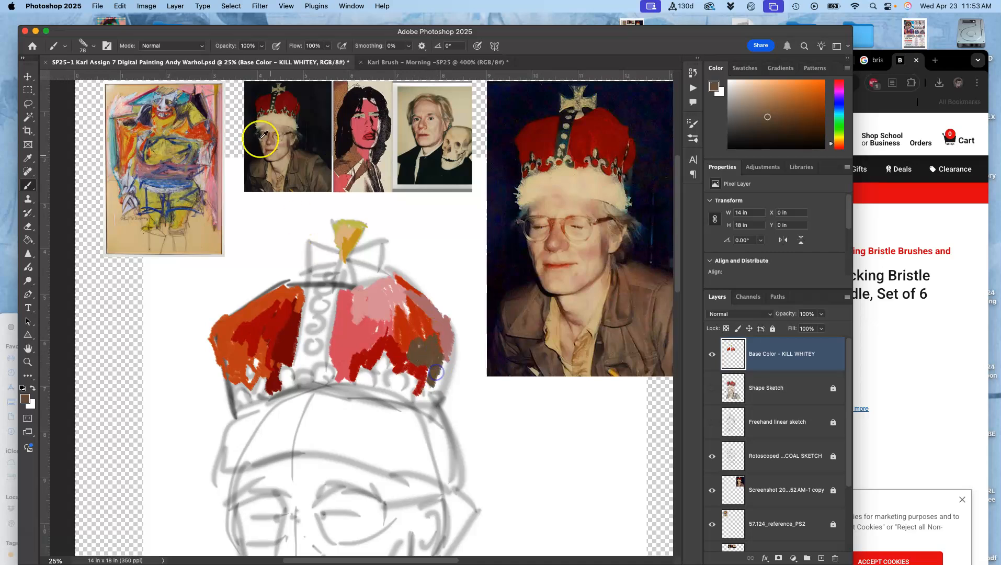
Paint the cross atop the crown in yellow sampled from the abstract painting, and layer ochre and peach strokes on its left arm
alt+click(199, 114)
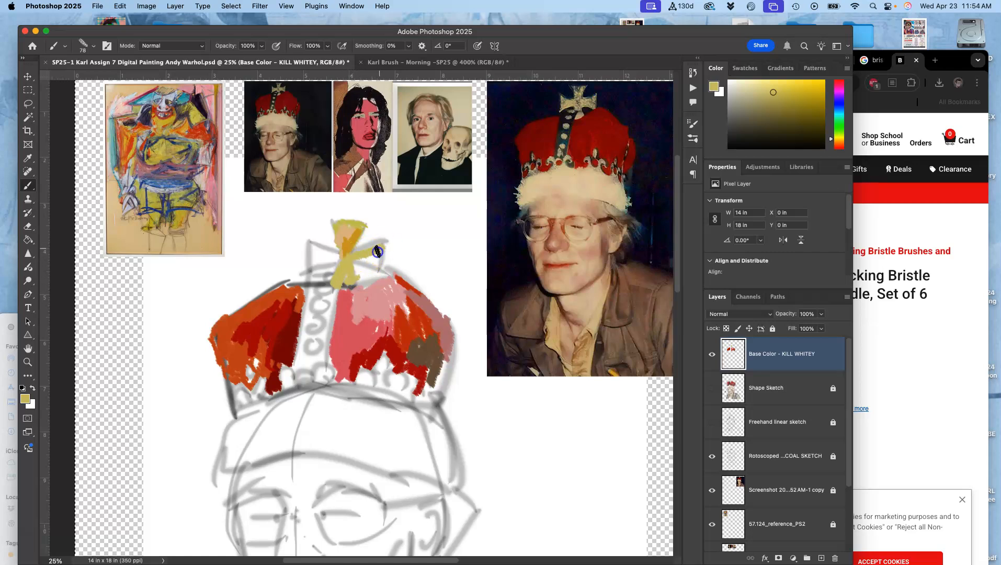
mouse_move(363, 260)
mouse_down()
mouse_move(374, 256)
mouse_move(314, 248)
mouse_up()
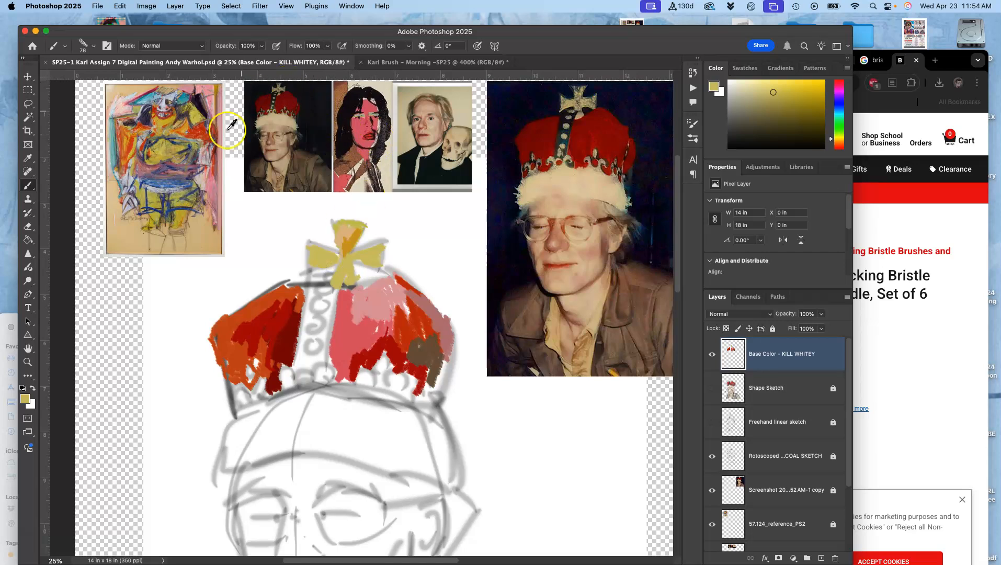
alt+click(186, 127)
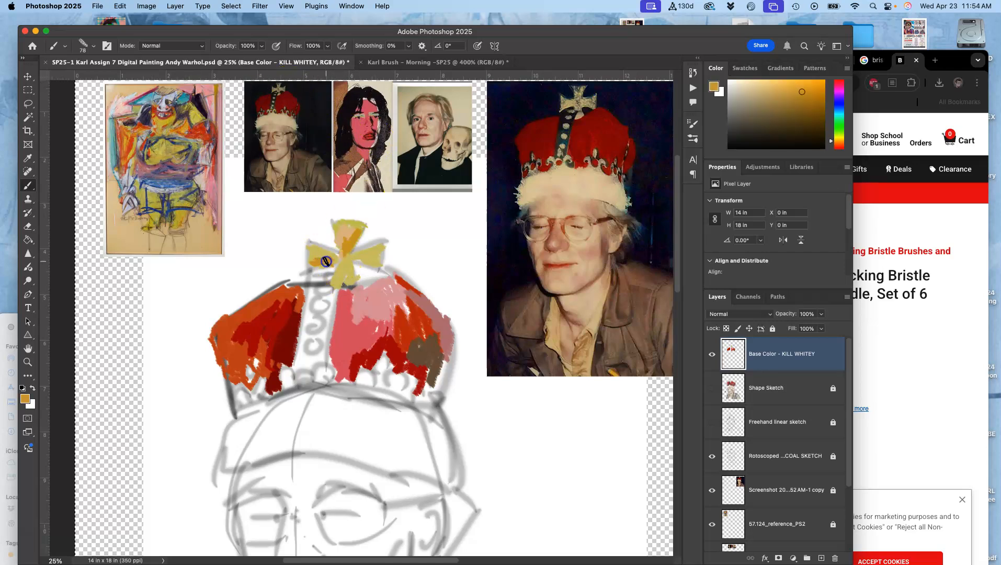
alt+click(347, 229)
drag(329, 251, 316, 258)
Add beige highlights to the cross's right arm and base with skin tones sampled from the portrait with the skull
alt+click(426, 108)
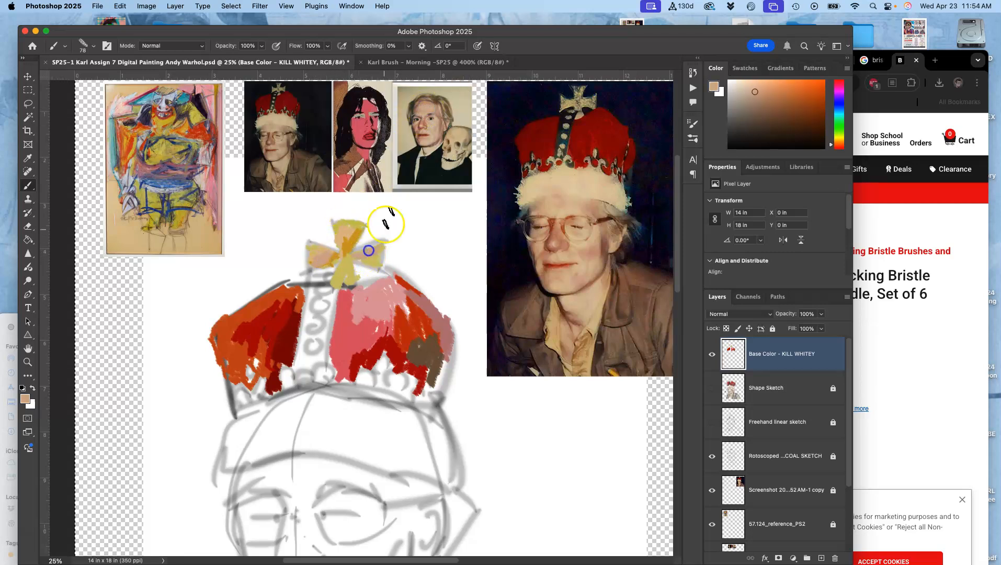
alt+click(430, 126)
click(359, 258)
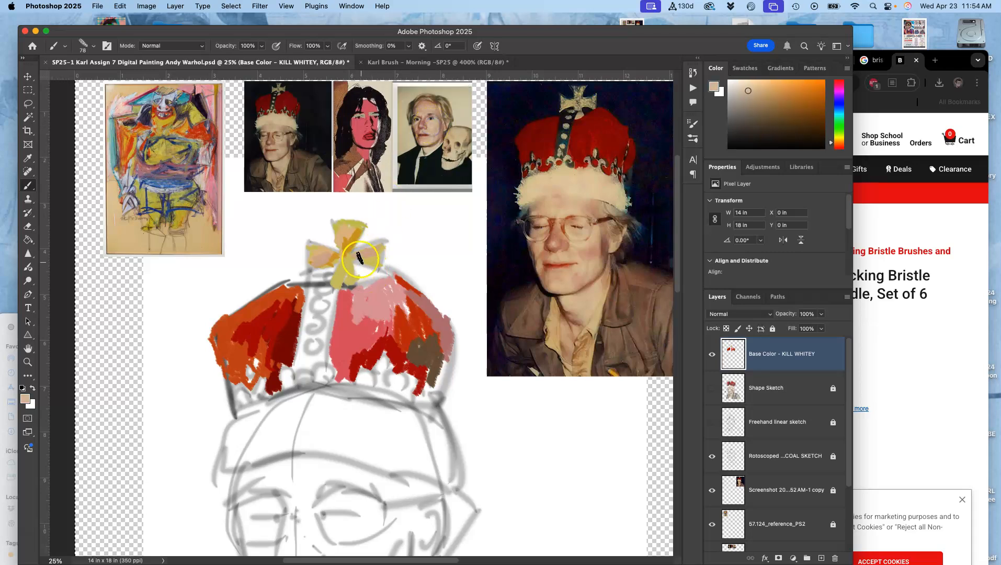
alt+click(429, 141)
click(345, 272)
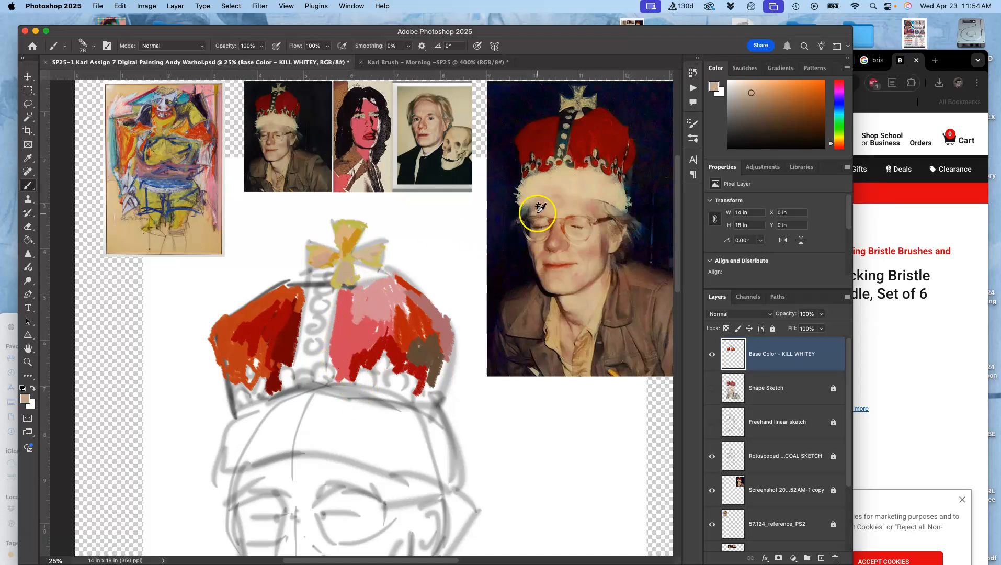
Place a color sampler on the forehead in the large reference photo and dab tan below the cross's right arm
alt+shift+click(563, 212)
click(365, 273)
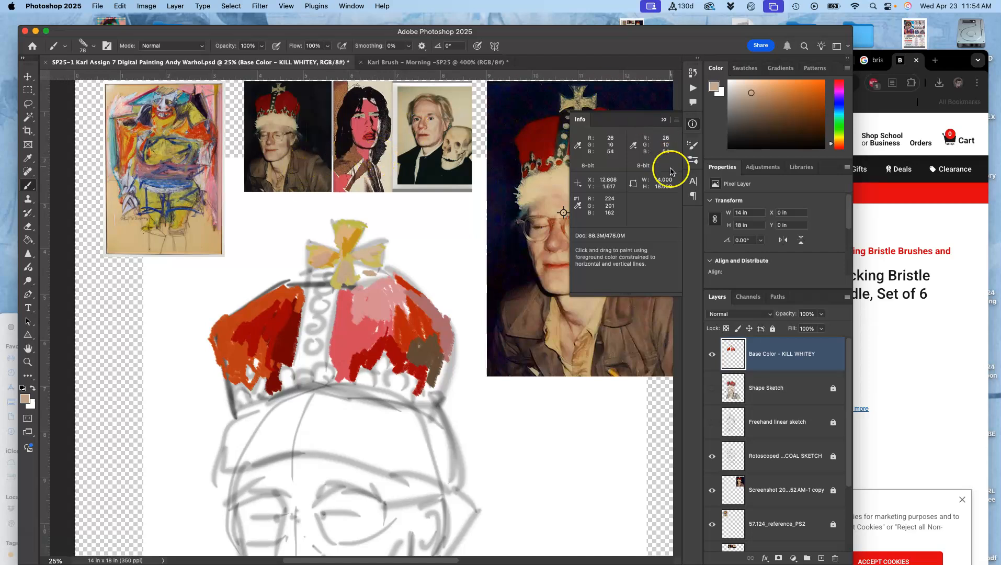
click(692, 124)
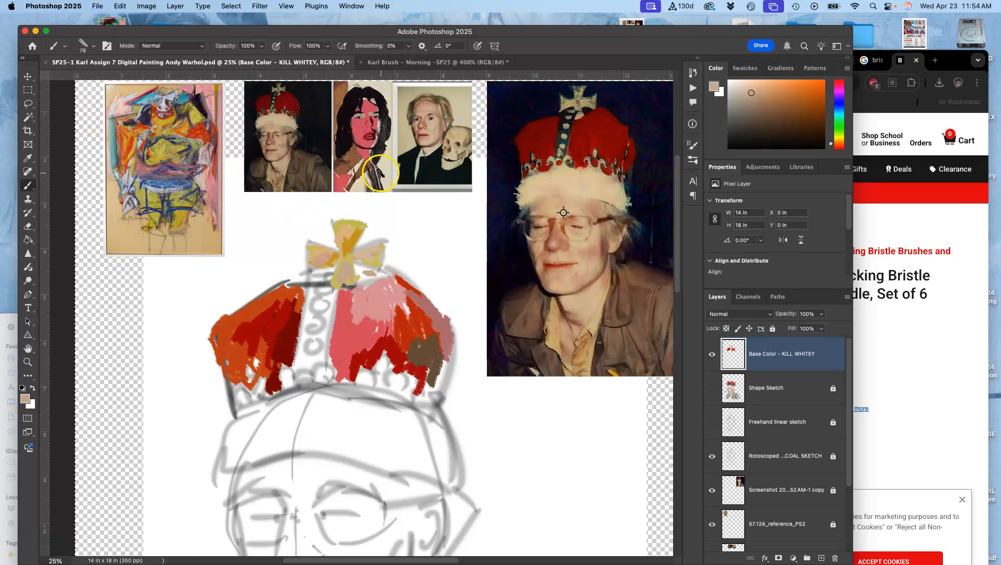
Paint the crown's central band in near-black violet sampled from the large photo's background, leaving the round jewels white
alt+click(647, 182)
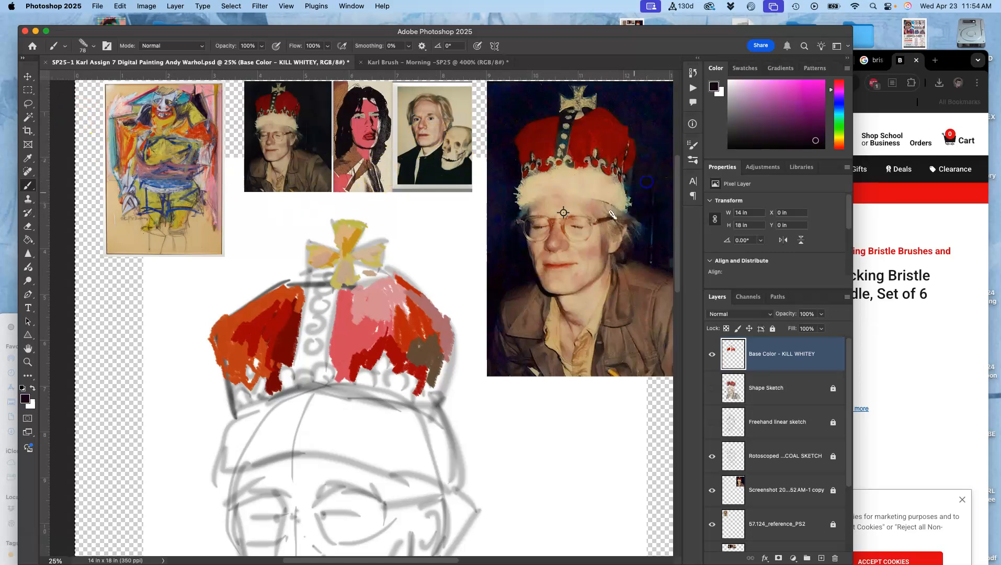
alt+click(651, 113)
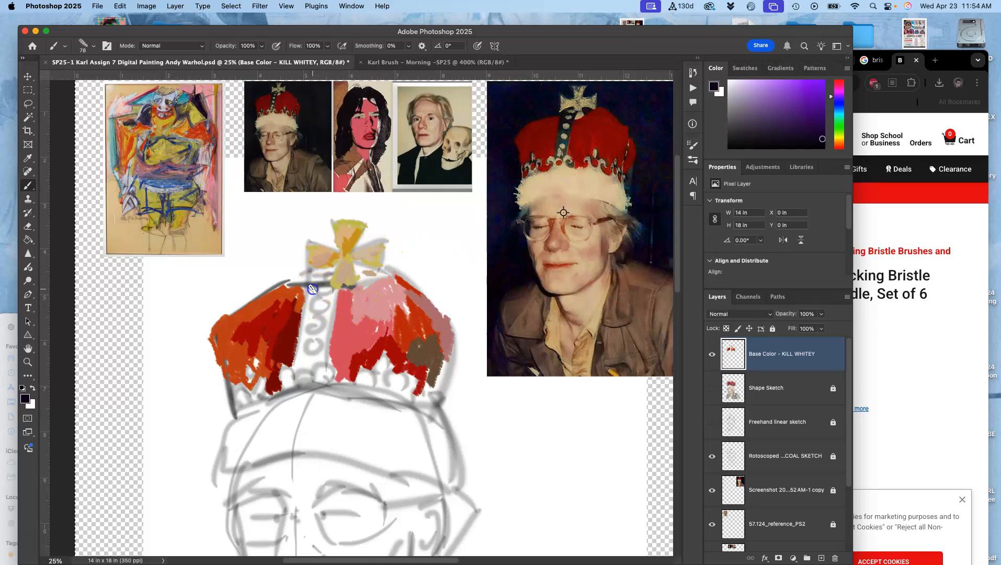
drag(307, 312, 301, 359)
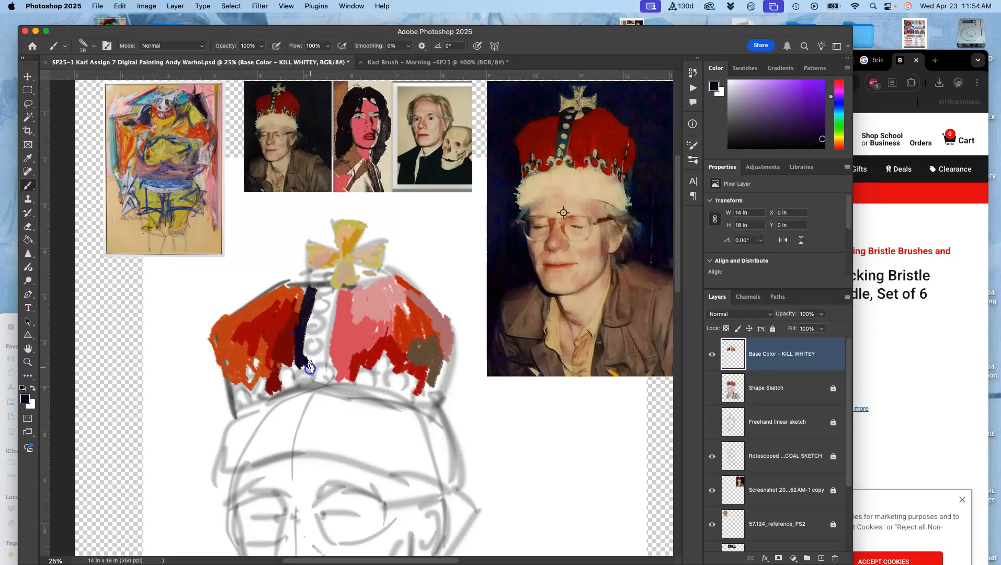
drag(326, 336, 322, 359)
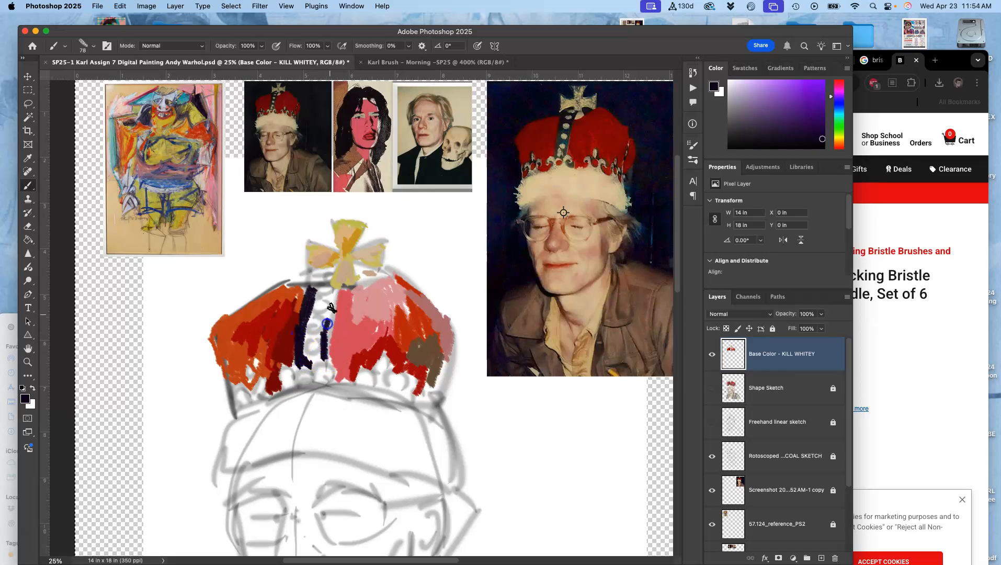
drag(334, 303, 338, 288)
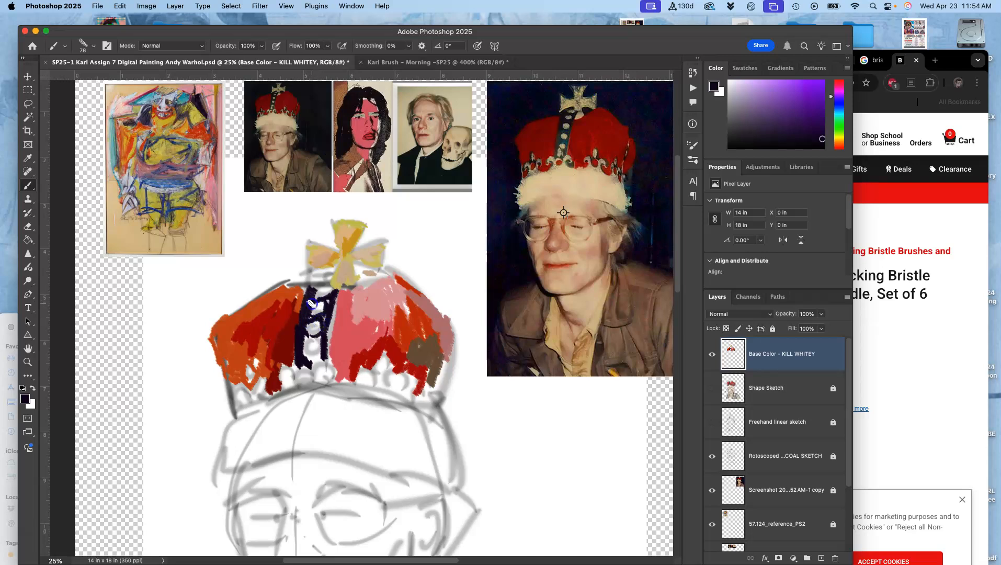
mouse_move(323, 338)
mouse_down()
mouse_move(319, 304)
mouse_move(220, 188)
mouse_move(182, 190)
mouse_move(179, 180)
mouse_move(316, 336)
mouse_up()
Add periwinkle and slate-blue strokes around the central band's jewels, and extend the band up to the cross with a sampled dark violet
alt+click(176, 185)
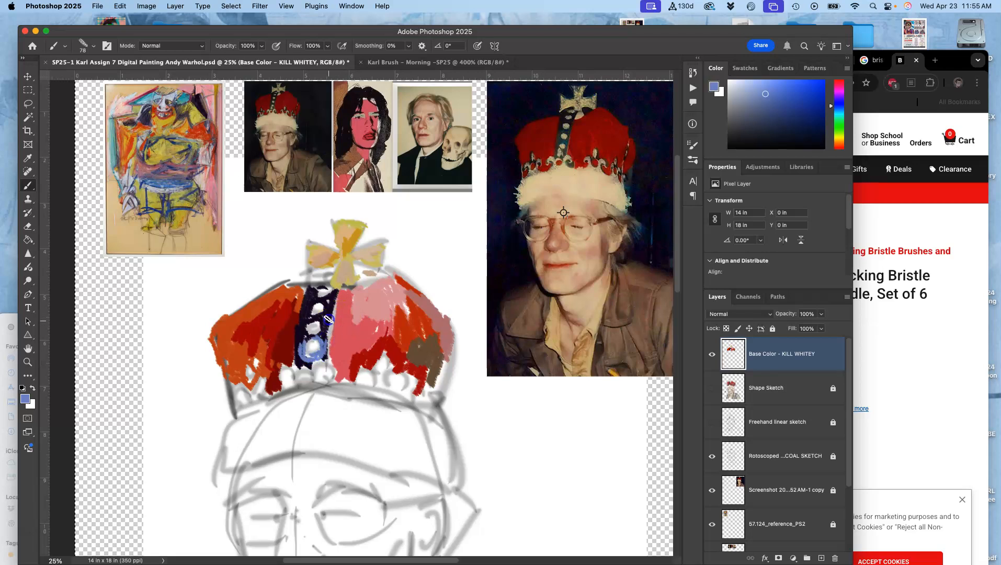
alt+click(148, 124)
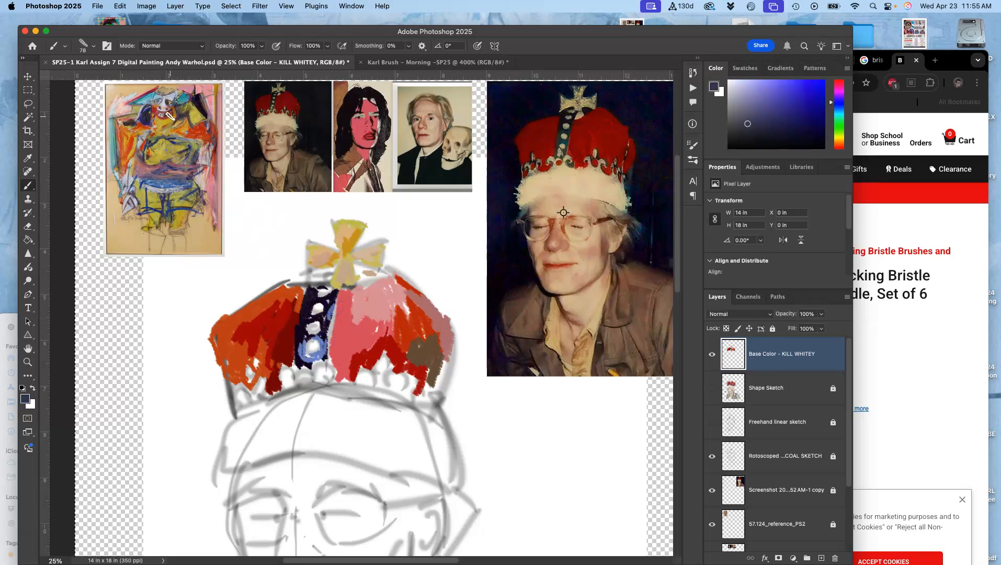
drag(314, 307, 314, 299)
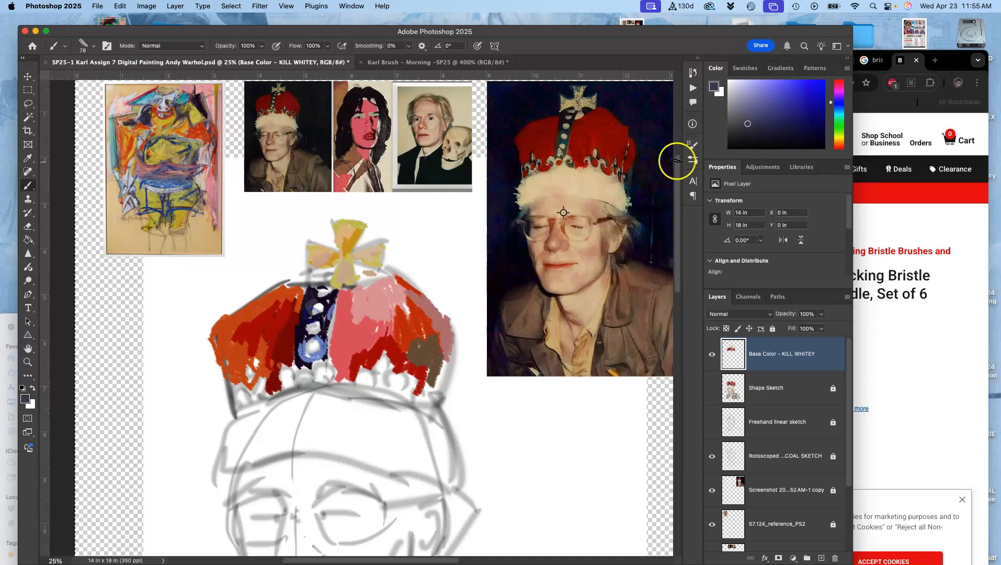
mouse_move(303, 328)
mouse_down()
mouse_move(304, 356)
mouse_move(324, 290)
mouse_up()
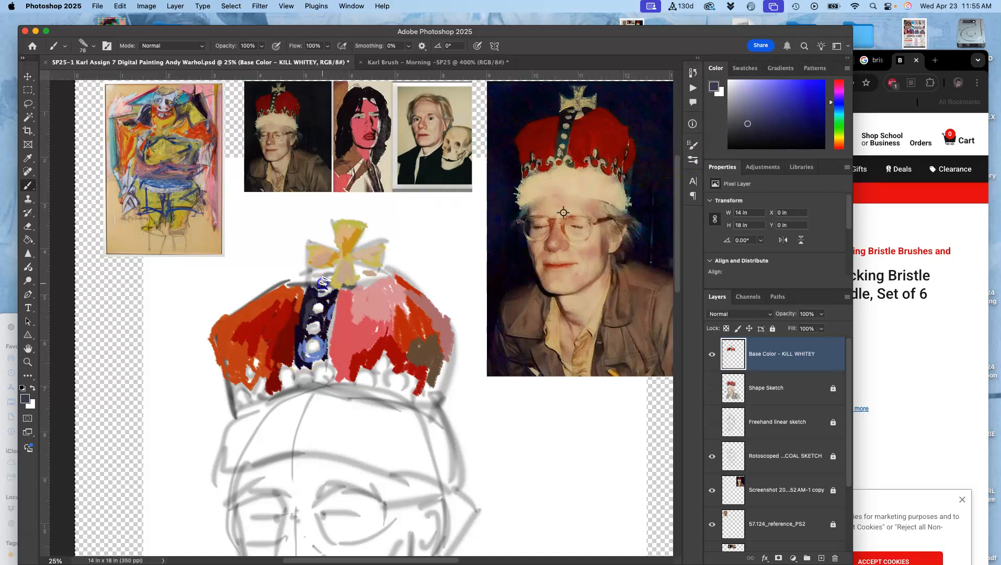
alt+click(155, 116)
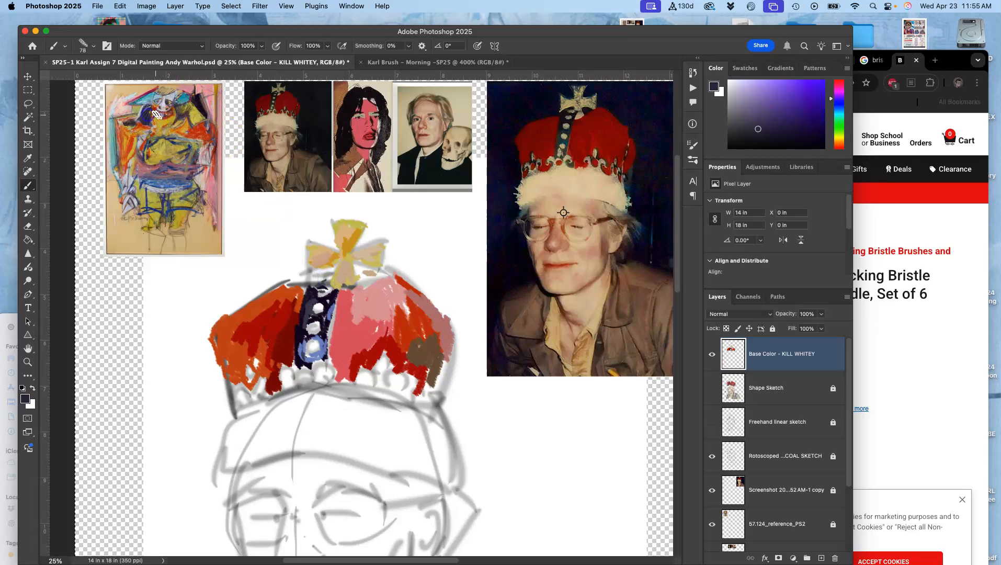
mouse_move(325, 283)
mouse_down()
mouse_move(331, 272)
mouse_move(316, 284)
mouse_move(328, 274)
mouse_up()
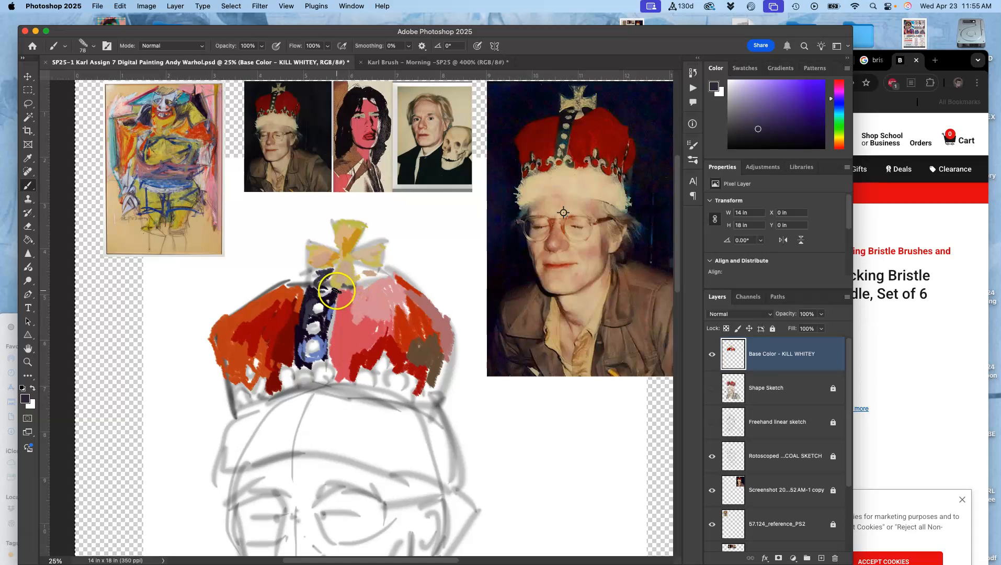
Add dark maroon accents under the cross and along the jeweled rim, using a color sampled from the crown in the small photo
drag(369, 273, 373, 274)
alt+click(289, 104)
click(800, 128)
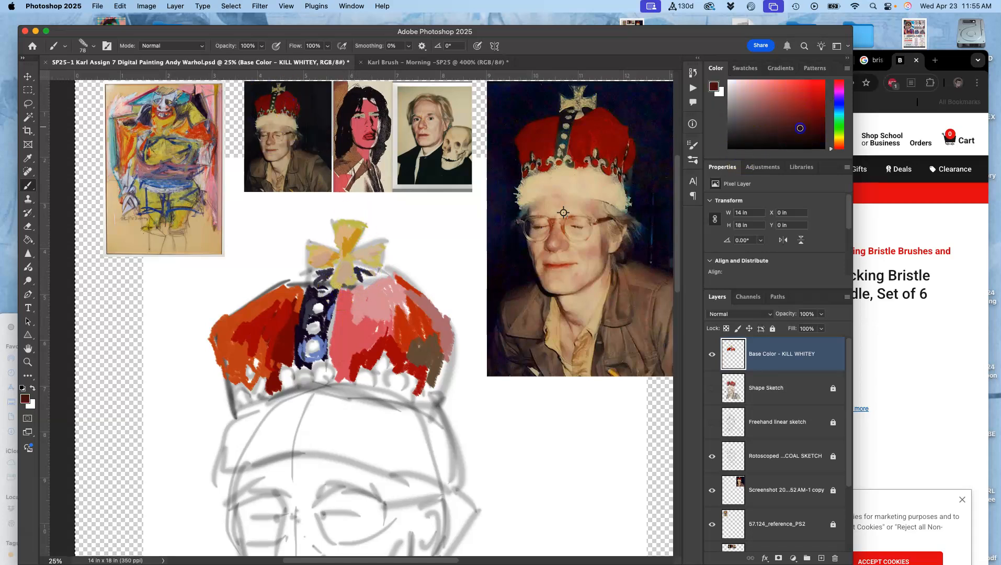
click(363, 270)
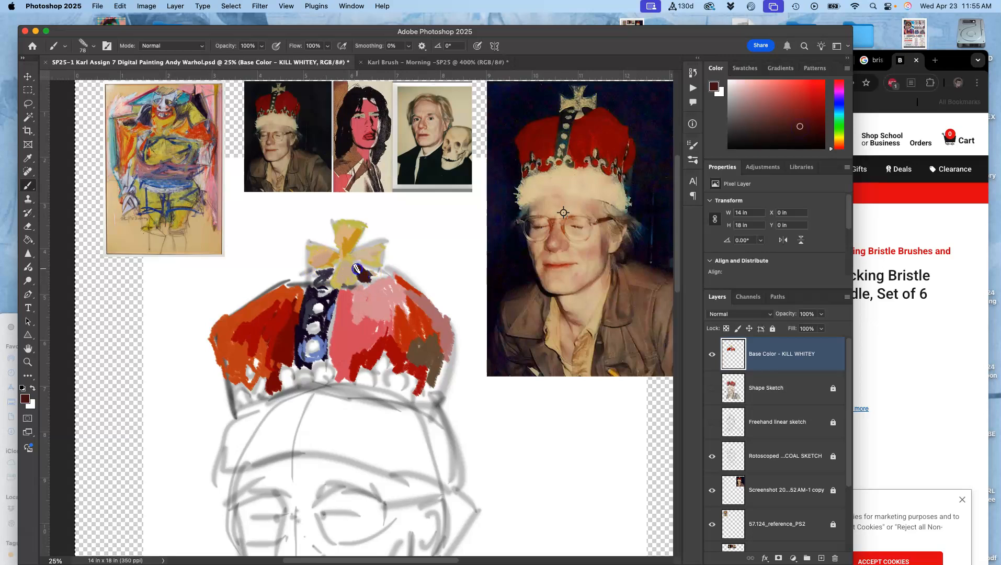
mouse_move(313, 368)
mouse_down()
mouse_move(273, 362)
mouse_move(254, 398)
mouse_move(331, 384)
mouse_up()
click(253, 399)
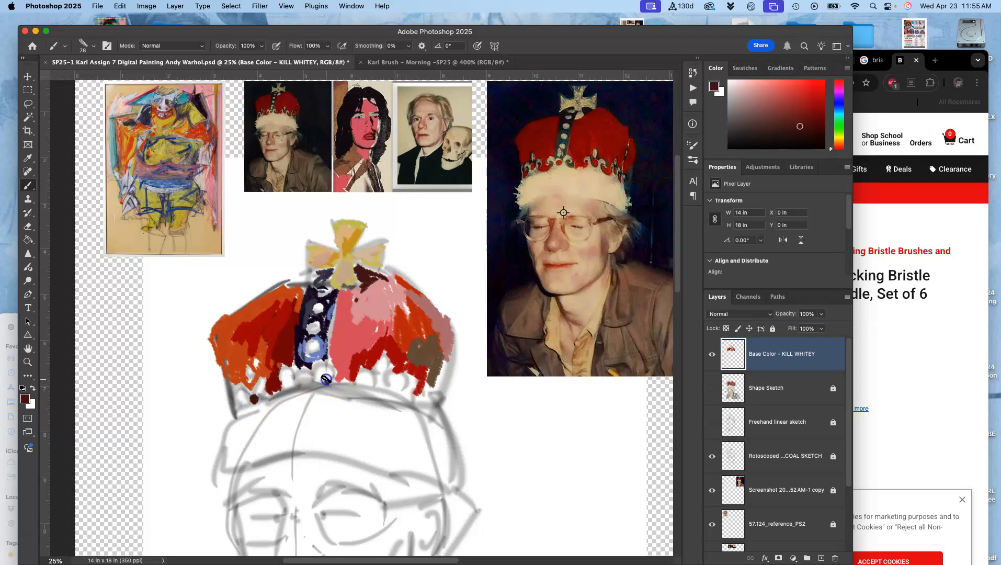
scroll(387, 314, down, 5)
scroll(387, 314, right, 3)
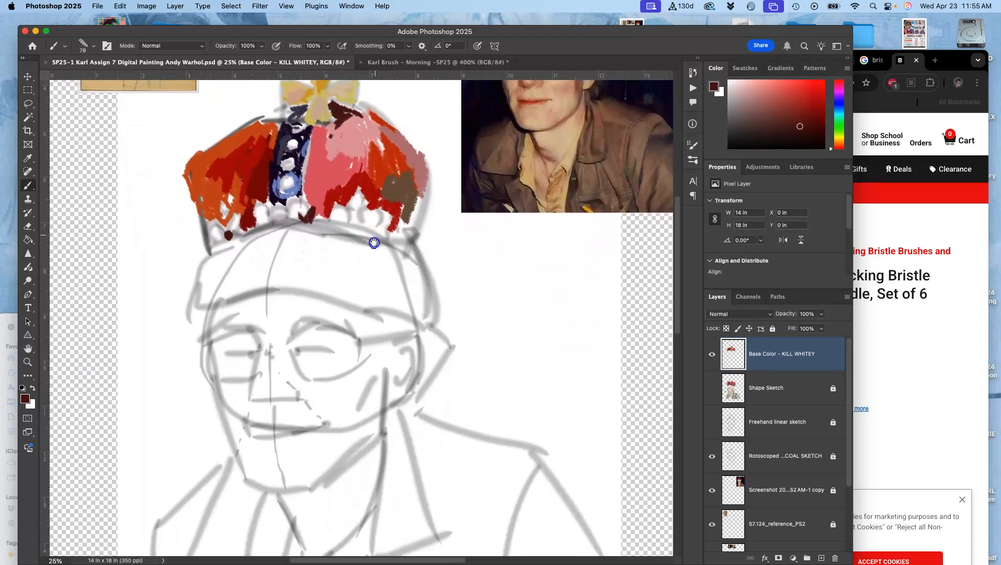
key(super+minus)
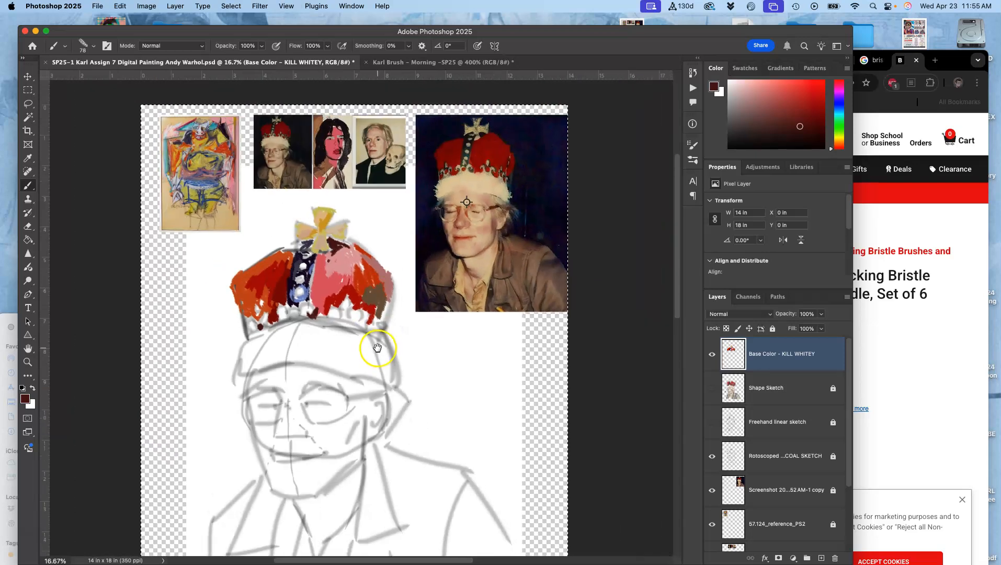
Enlarge the brush to 159 px and fill the crown's fur trim with a tan sampled from the large reference photo
alt+click(457, 125)
mouse_move(314, 264)
mouse_down()
mouse_move(297, 287)
mouse_move(296, 264)
mouse_move(279, 269)
mouse_up()
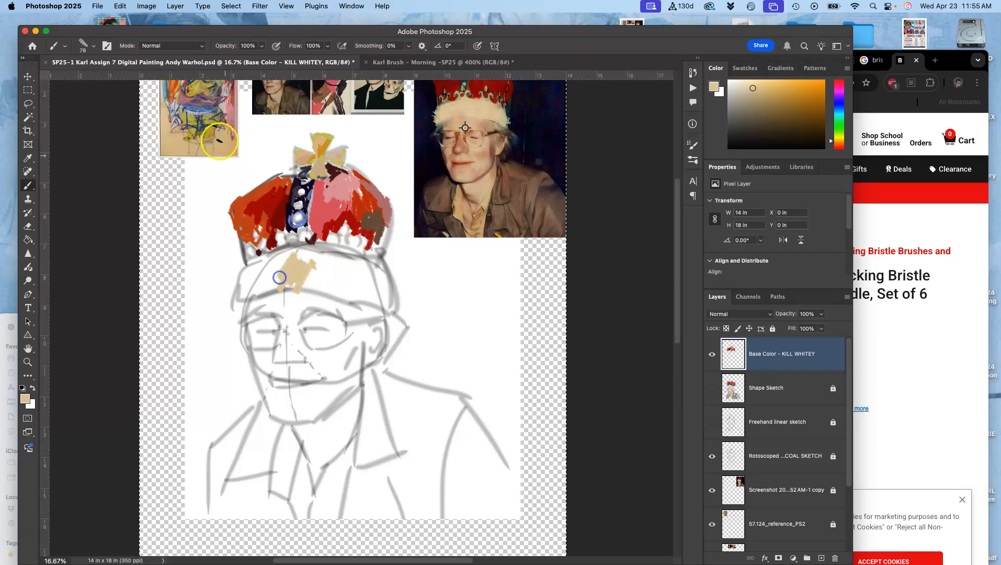
click(93, 46)
drag(115, 78, 119, 79)
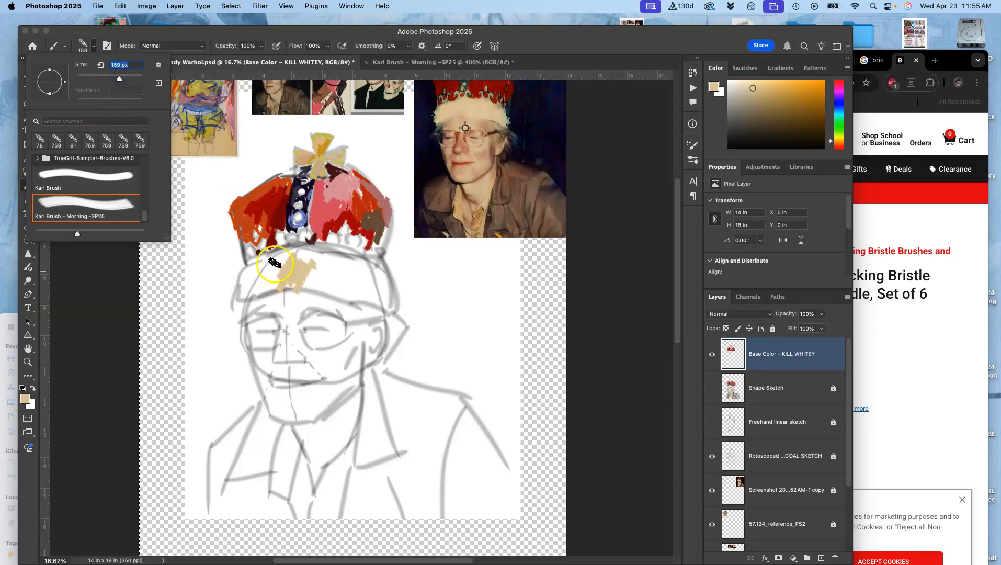
drag(279, 270, 254, 279)
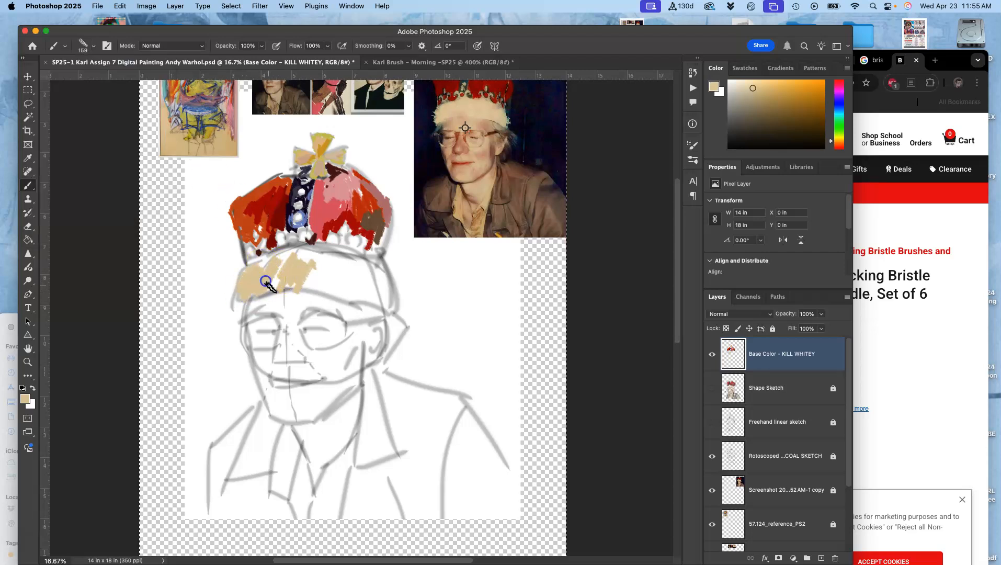
mouse_move(316, 278)
mouse_down()
mouse_move(333, 254)
mouse_move(353, 298)
mouse_move(358, 258)
mouse_move(386, 291)
mouse_up()
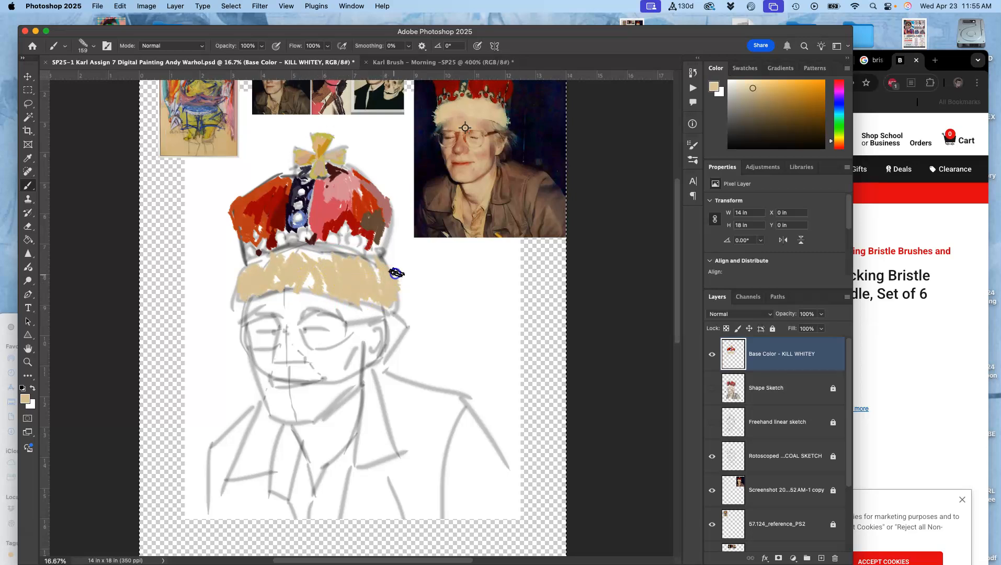
mouse_move(389, 304)
mouse_down()
mouse_move(372, 263)
mouse_move(317, 287)
mouse_up()
Vary the fur trim with sampled beige strokes, and shade its upper left part in gray tones taken from the reference images
alt+click(482, 182)
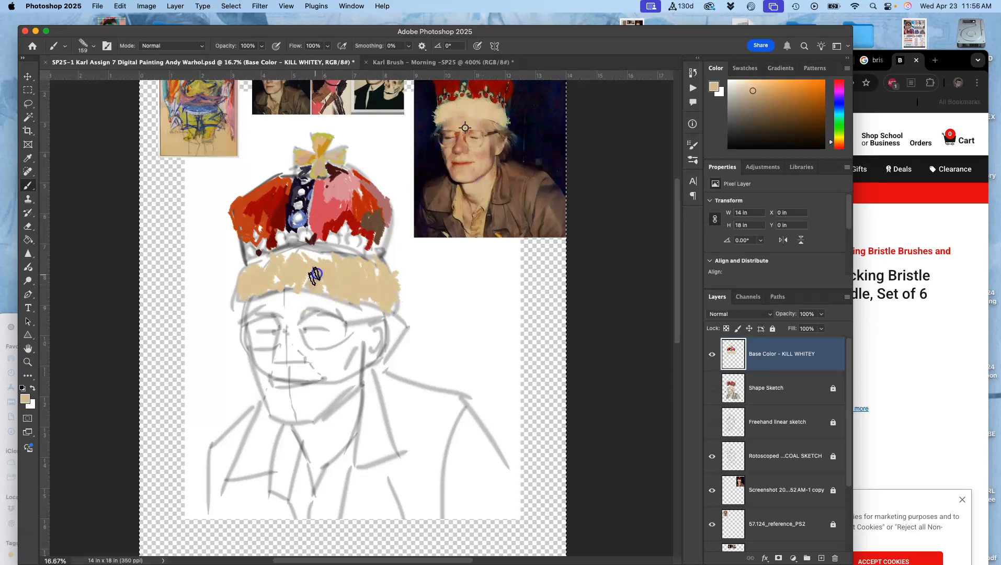
alt+click(313, 158)
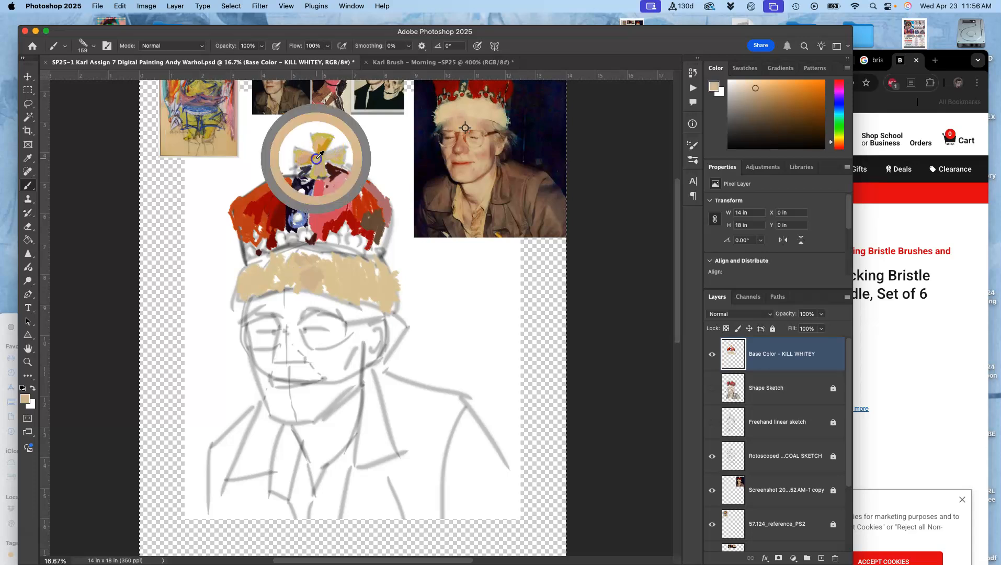
mouse_move(283, 263)
mouse_down()
mouse_move(286, 286)
mouse_move(265, 280)
mouse_up()
alt+click(277, 282)
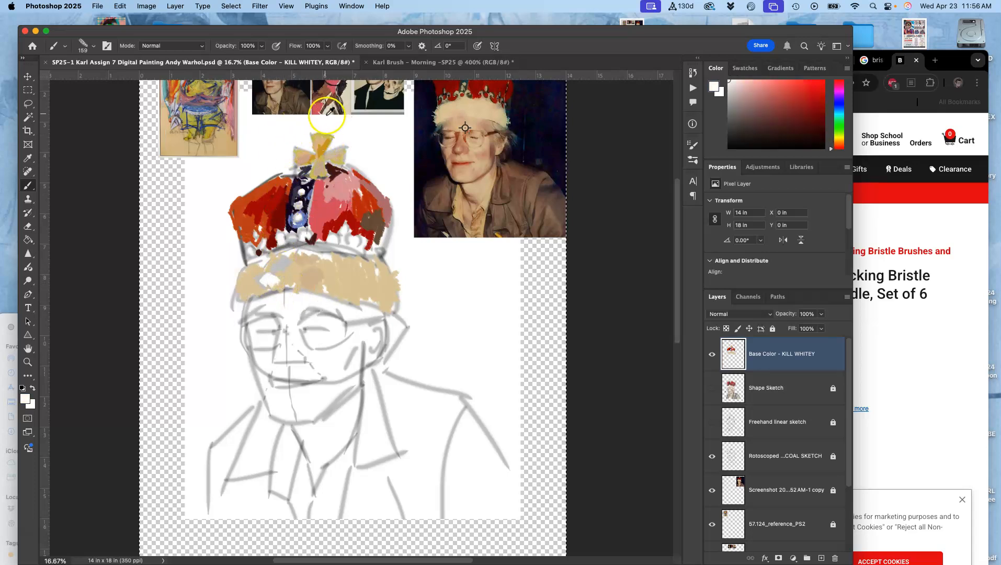
alt+click(387, 95)
drag(283, 327, 270, 288)
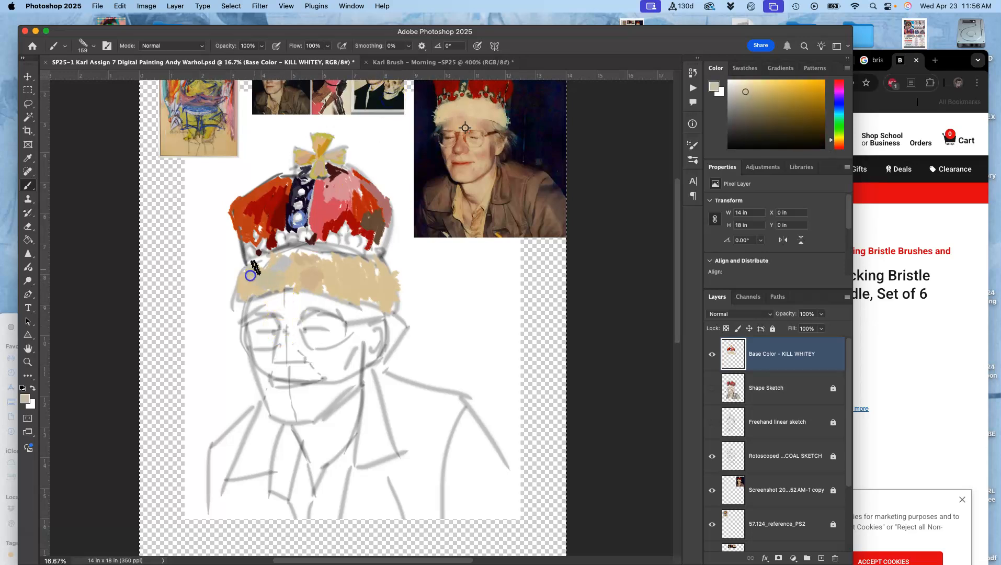
alt+click(173, 104)
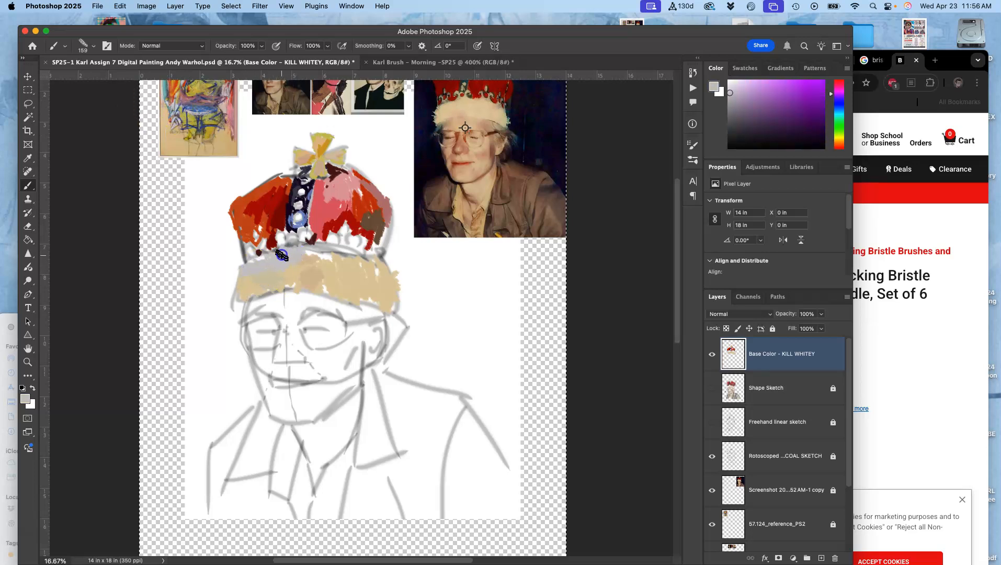
Mix two pale lilac tints and dab them across the fur trim as highlights
click(745, 68)
click(715, 68)
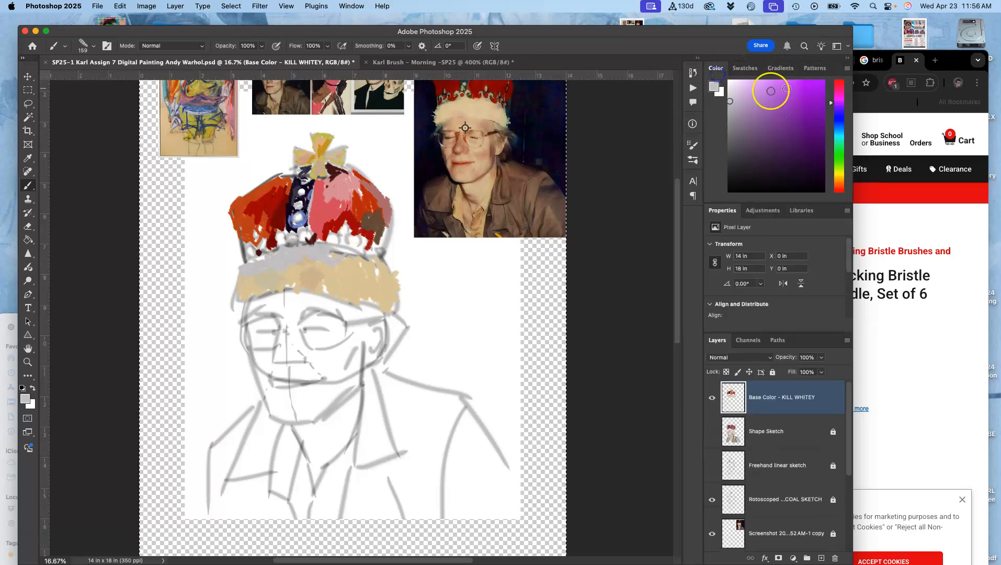
click(740, 90)
drag(313, 265, 289, 263)
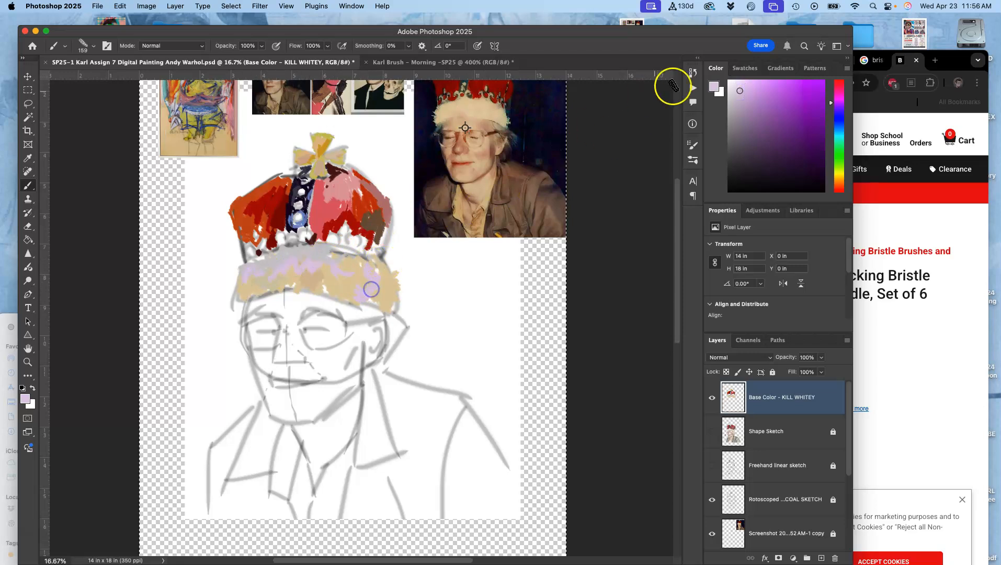
click(735, 86)
click(375, 300)
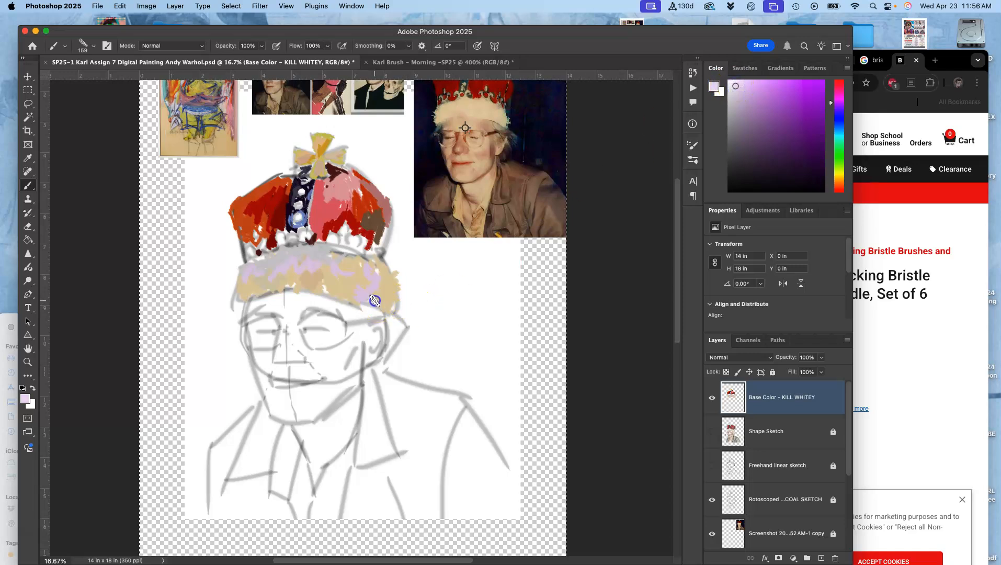
Block in the right cheek in brown and the forehead in peach, sampling both skin tones from the large reference photo
alt+click(494, 137)
mouse_move(358, 314)
mouse_down()
mouse_move(355, 350)
mouse_move(346, 365)
mouse_up()
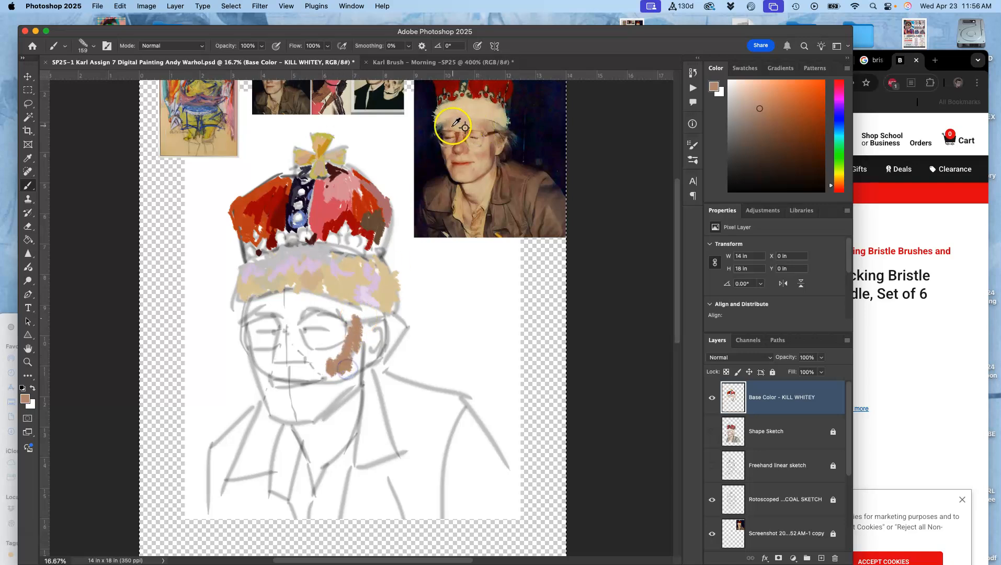
alt+click(453, 127)
drag(279, 306, 257, 309)
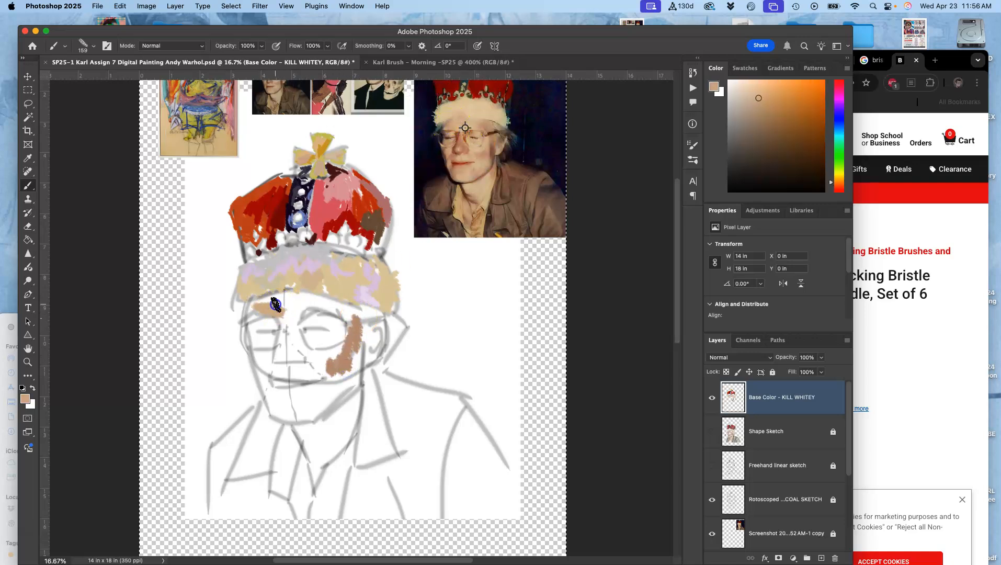
mouse_move(293, 297)
mouse_down()
mouse_move(311, 307)
mouse_move(326, 356)
mouse_up()
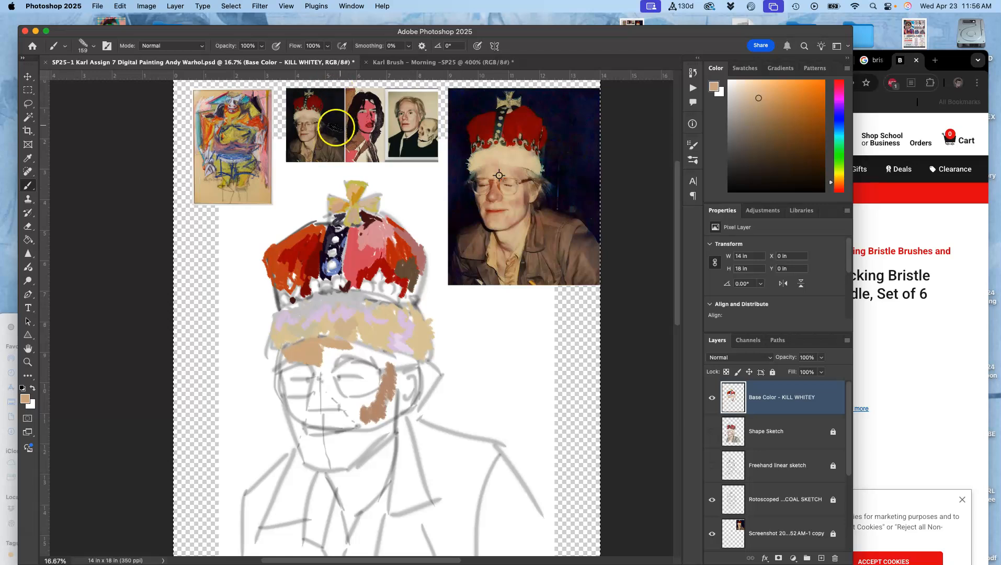
Paint a dusty pink stroke down from the forehead along the nose and a golden tan stroke above the right eye
alt+click(263, 150)
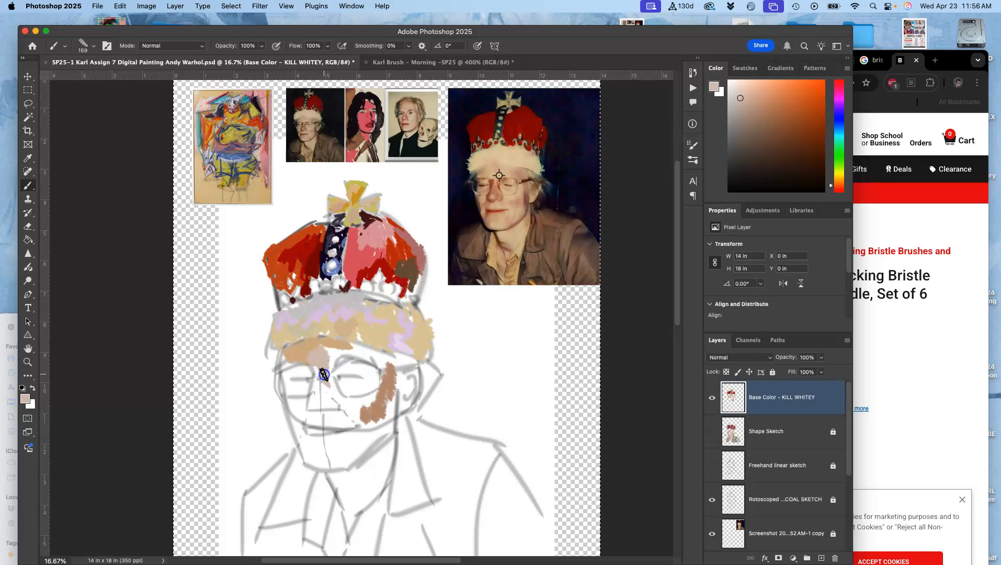
alt+click(356, 207)
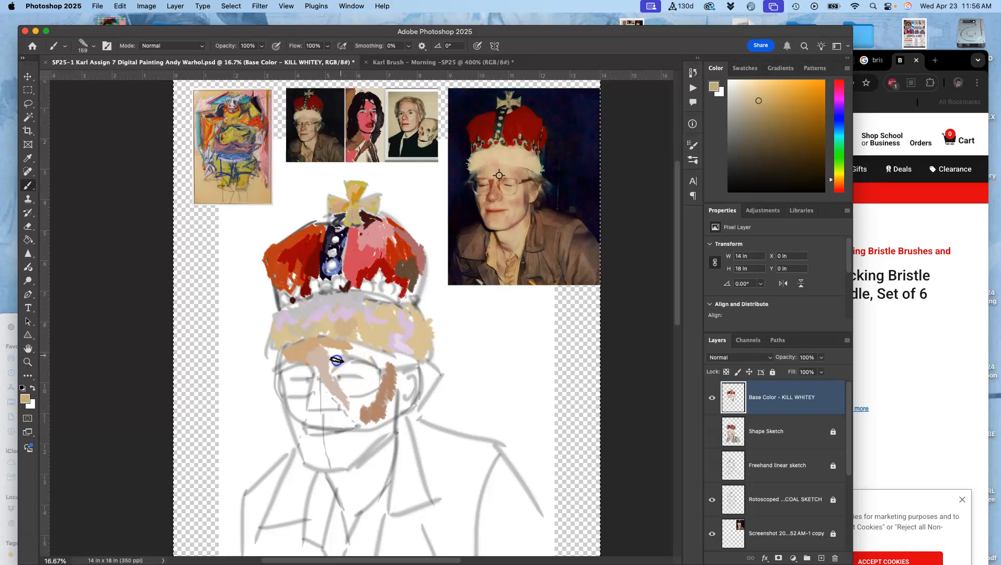
drag(343, 352, 350, 349)
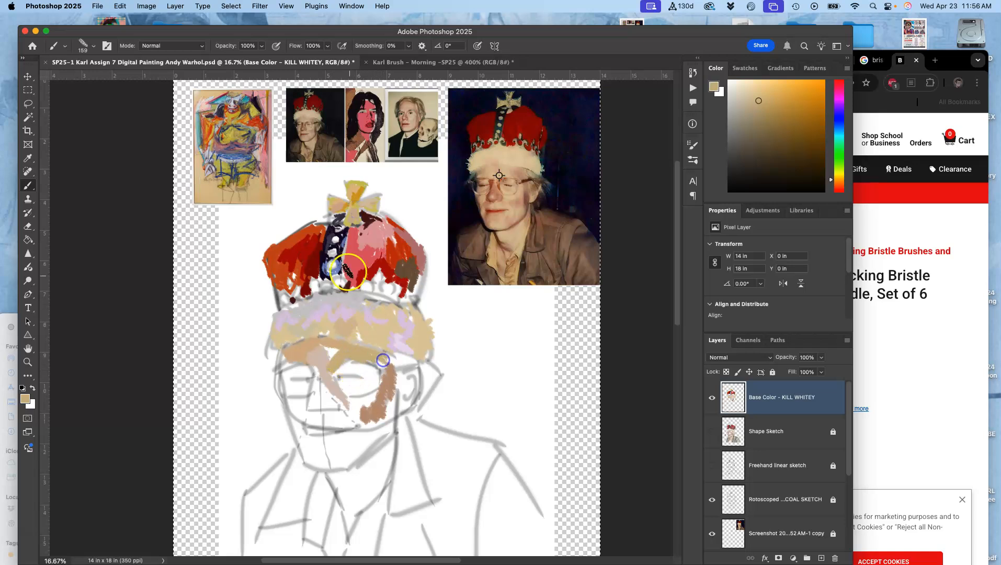
Add olive-yellow patches to the left cheek, the chin and the neck, using a color sampled from the abstract painting reference
alt+click(255, 106)
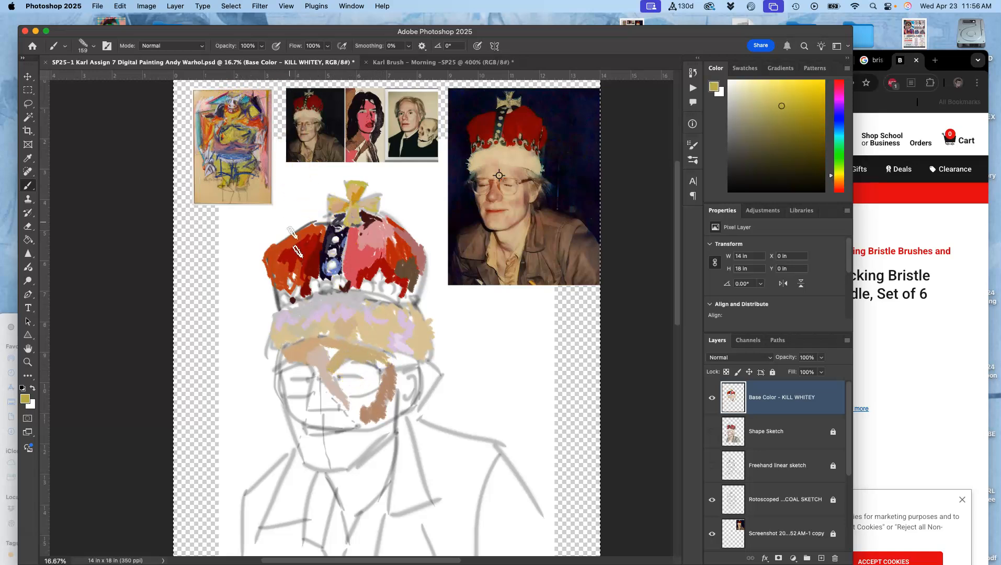
drag(312, 419, 302, 421)
mouse_move(329, 442)
mouse_down()
mouse_move(356, 446)
mouse_move(357, 508)
mouse_move(347, 514)
mouse_up()
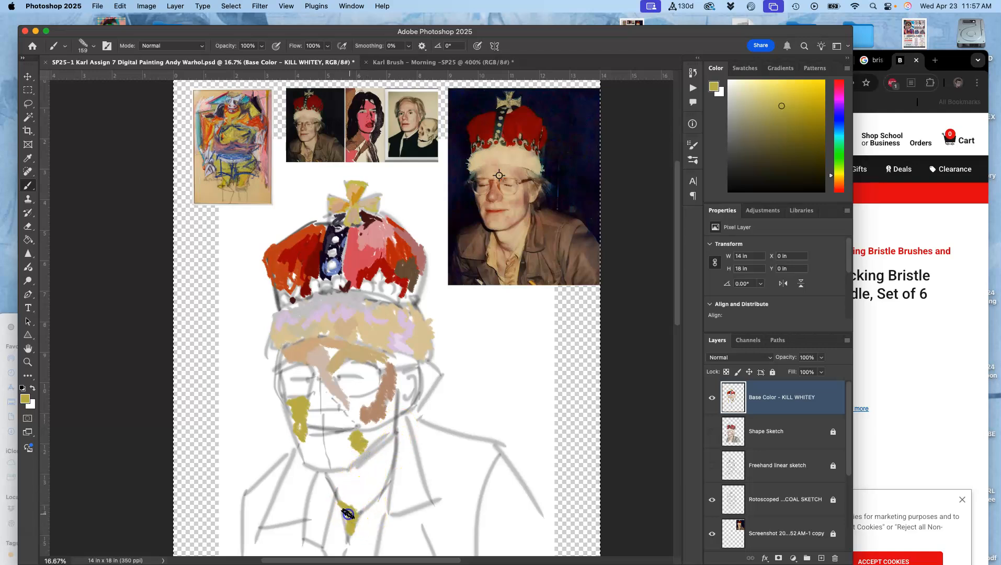
mouse_move(380, 467)
mouse_down()
mouse_move(386, 454)
mouse_move(372, 491)
mouse_up()
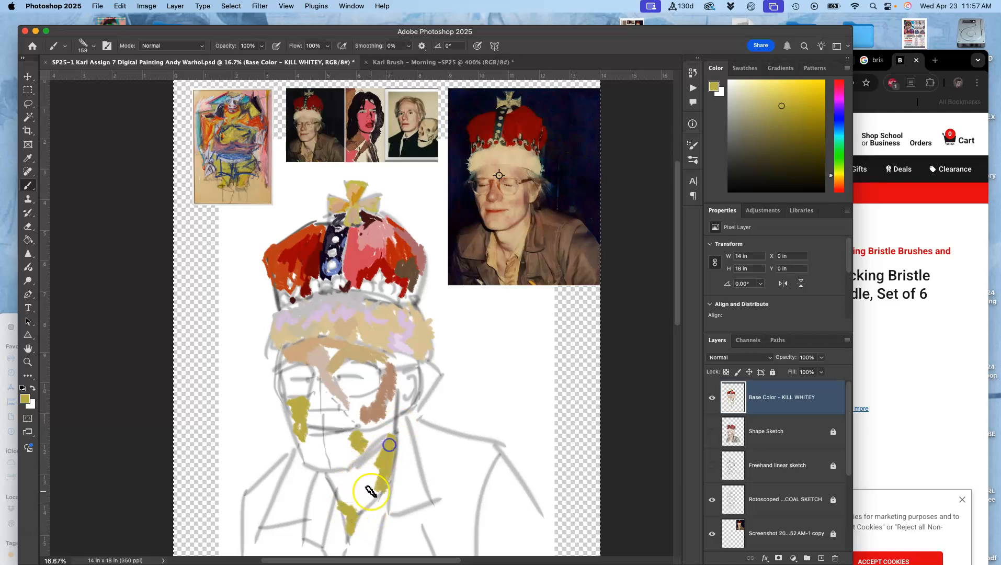
Cover the right cheek with dusty pink and rose-red strokes sampled from the abstract painting and the pink portrait
alt+click(266, 156)
drag(375, 440, 388, 413)
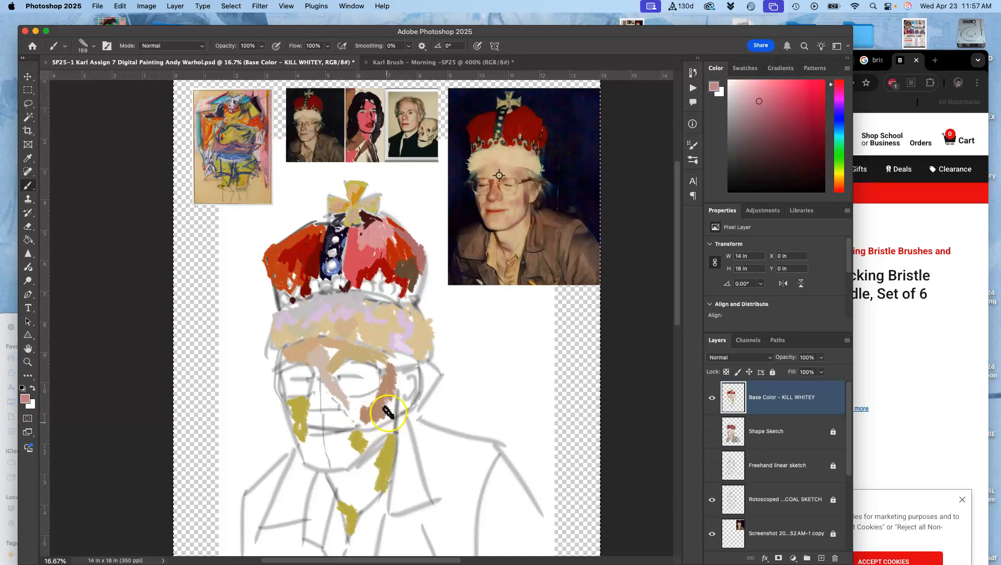
alt+click(363, 127)
click(376, 396)
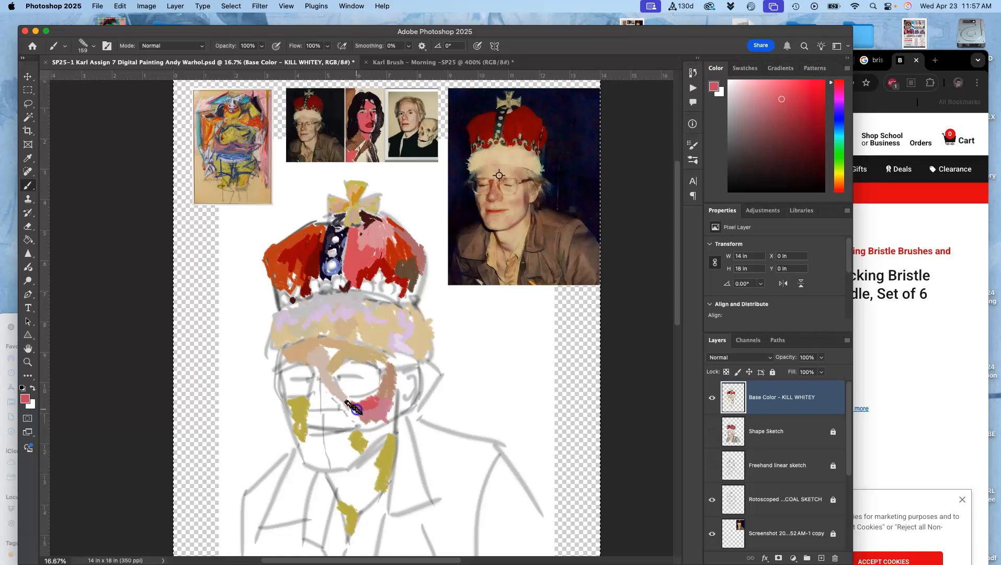
drag(366, 396, 391, 369)
Paint the mouth in a dark red sampled from the crown in the small reference photo
alt+click(486, 206)
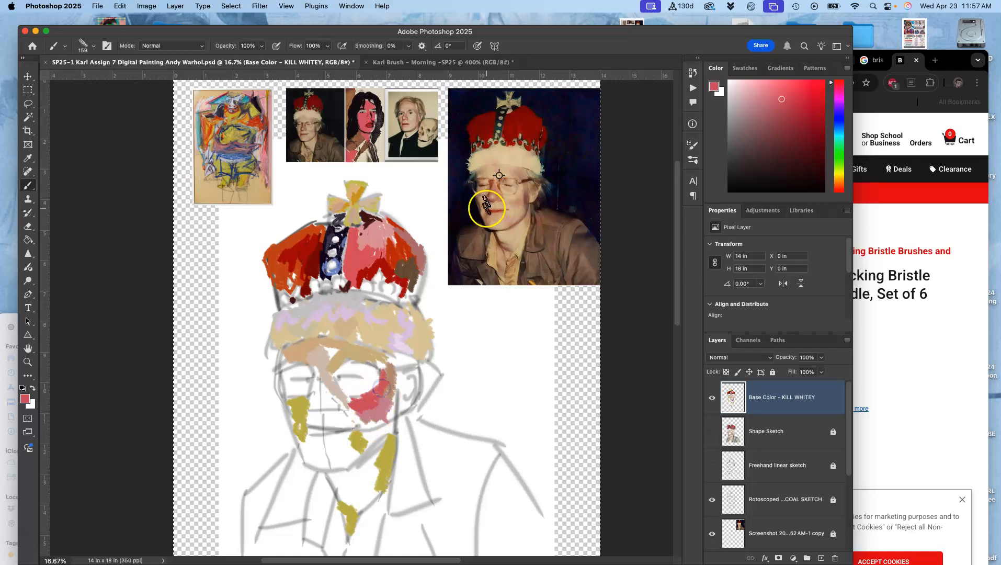
click(328, 420)
alt+click(310, 102)
drag(308, 430, 342, 431)
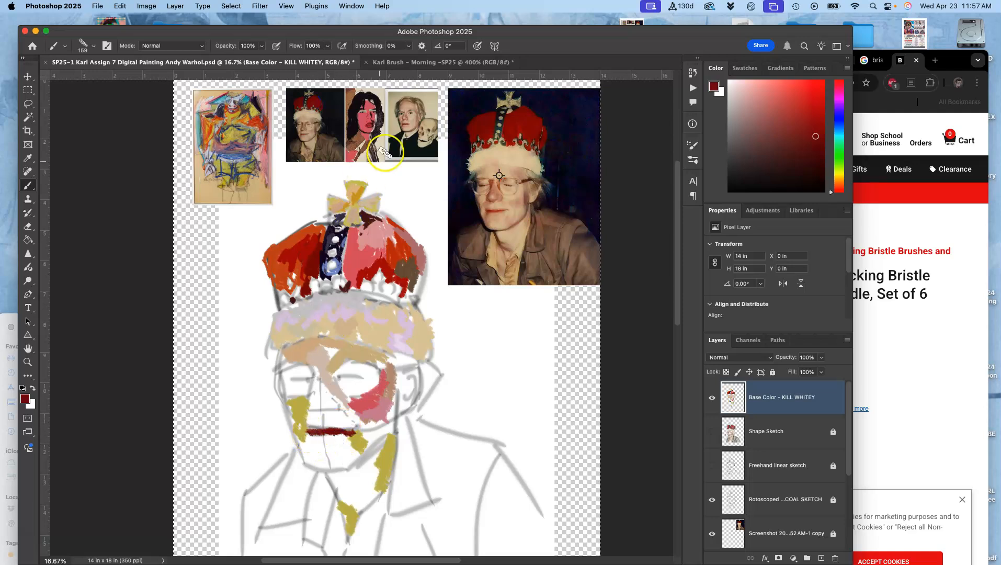
Paint both eyes in a sampled gray-green and add dark violet pupils sampled from the large photo's background
alt+click(367, 105)
alt+click(369, 109)
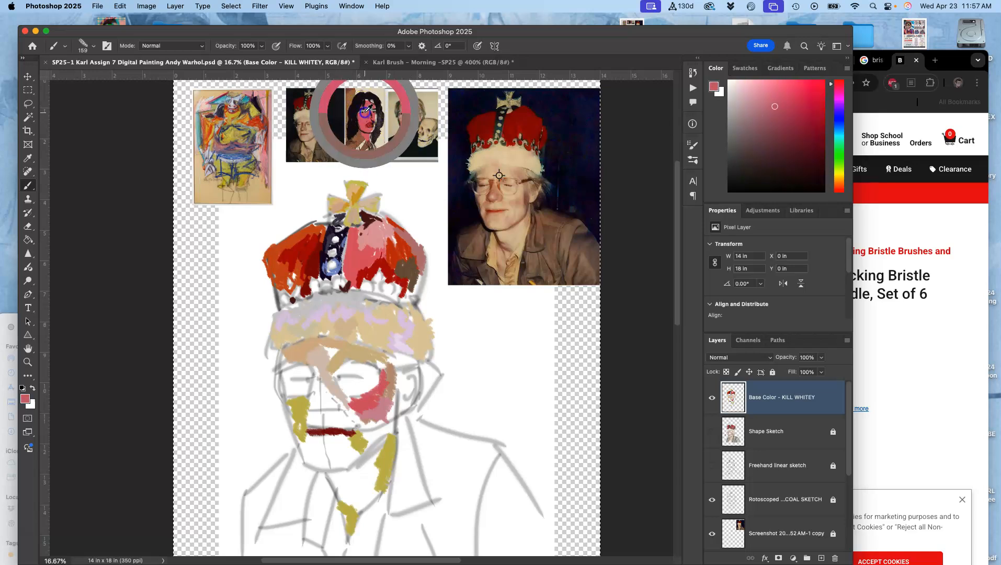
drag(340, 377, 357, 372)
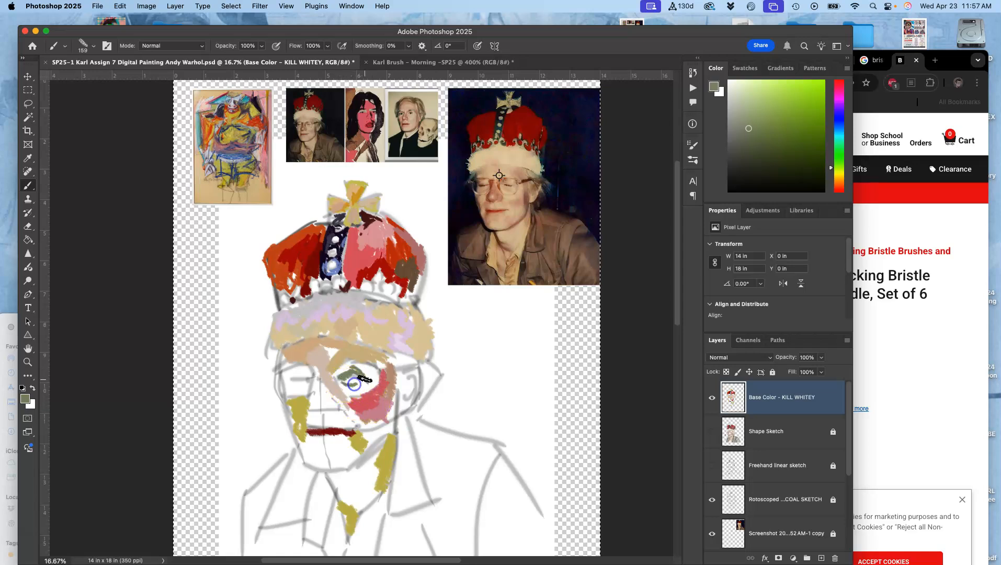
mouse_move(356, 373)
mouse_down()
mouse_move(354, 382)
mouse_move(291, 377)
mouse_move(303, 375)
mouse_up()
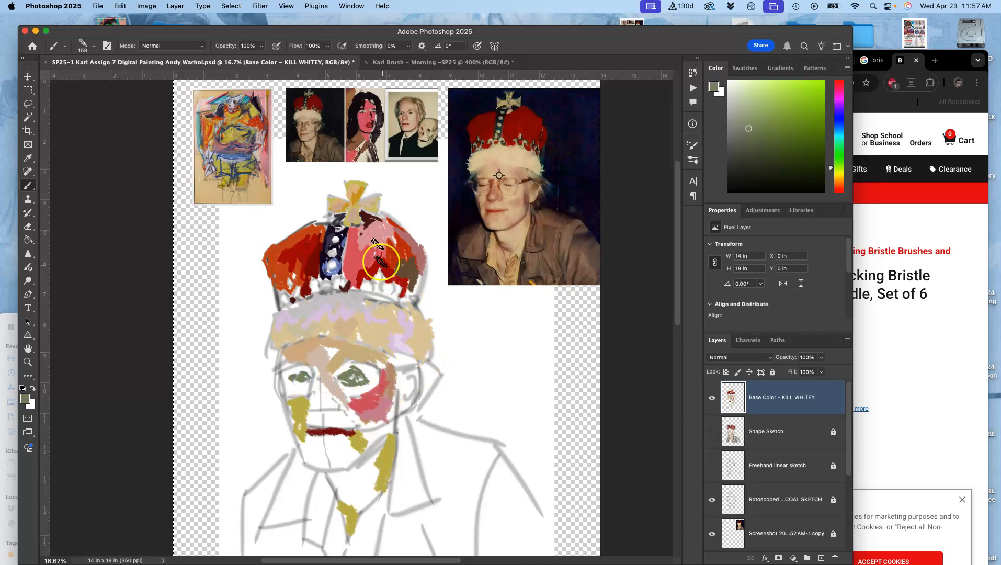
alt+click(586, 141)
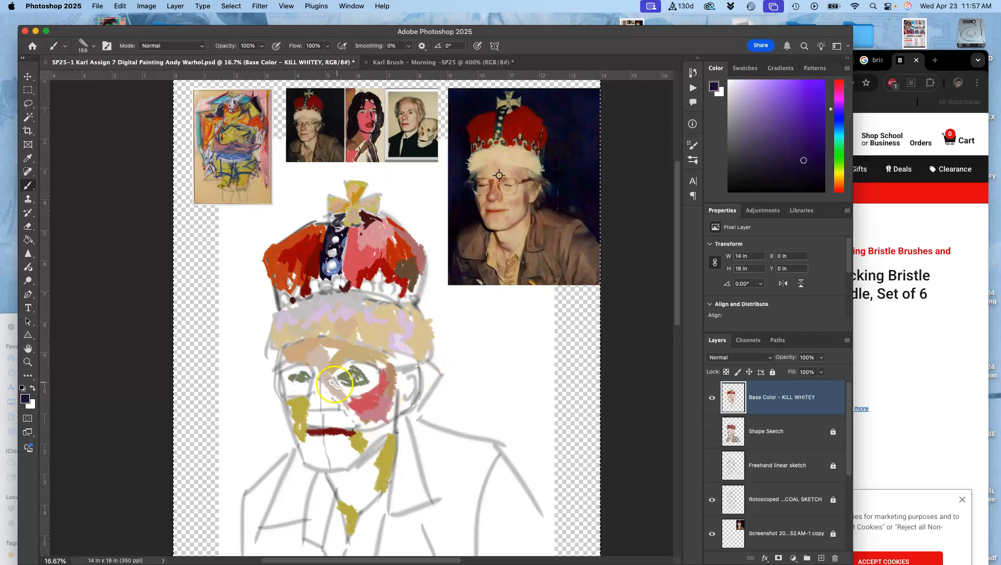
click(301, 377)
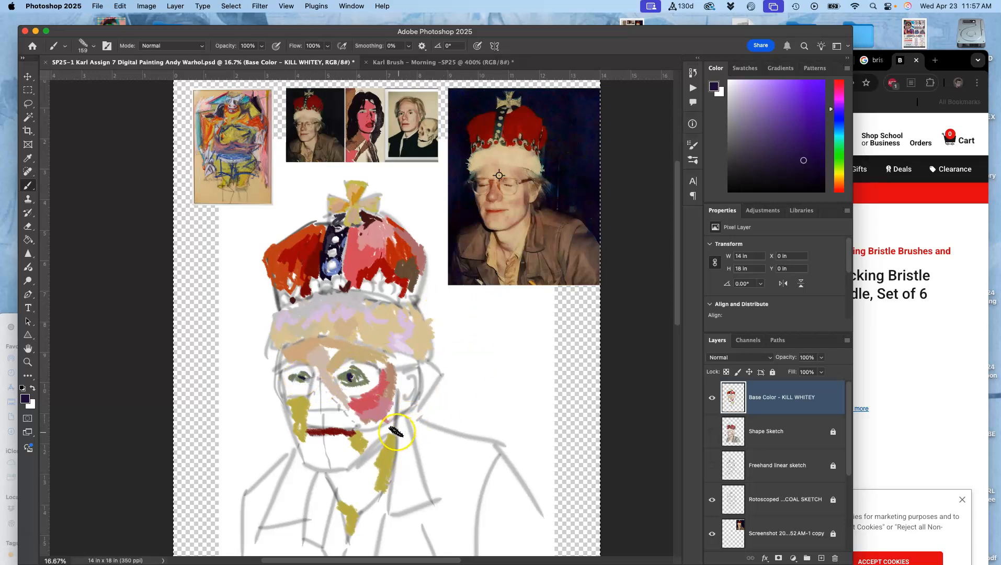
Define the side of the nose, the jawline and the right temple in a reddish brown sampled from the skull portrait's face
alt+click(405, 114)
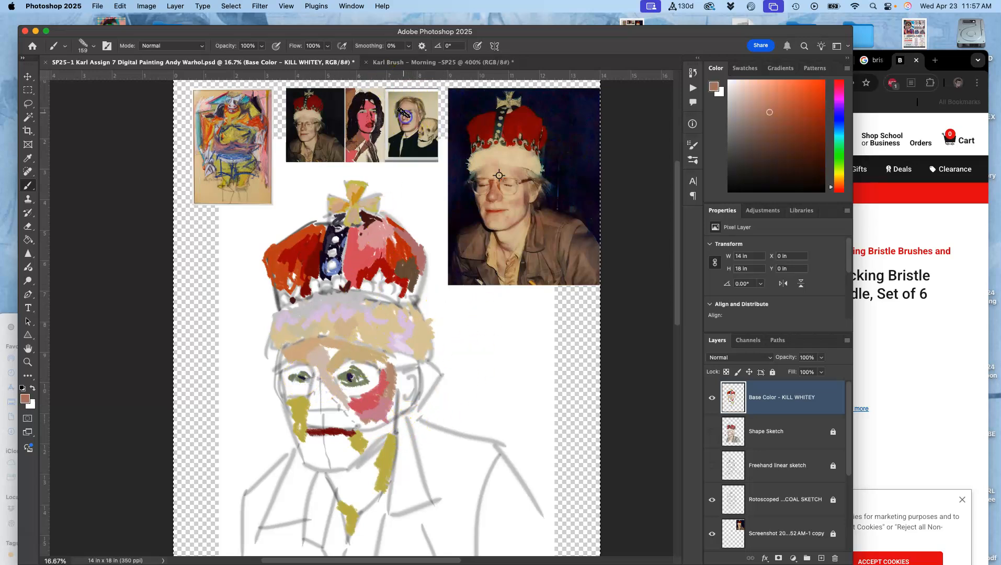
drag(335, 398, 339, 362)
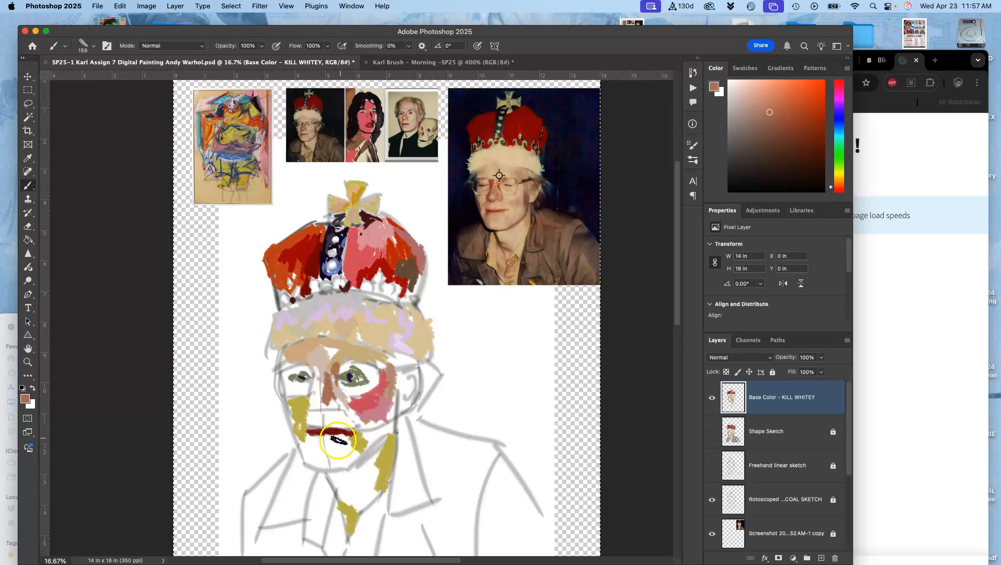
mouse_move(293, 421)
mouse_down()
mouse_move(298, 447)
mouse_move(318, 475)
mouse_move(347, 471)
mouse_move(371, 429)
mouse_move(360, 452)
mouse_move(392, 433)
mouse_up()
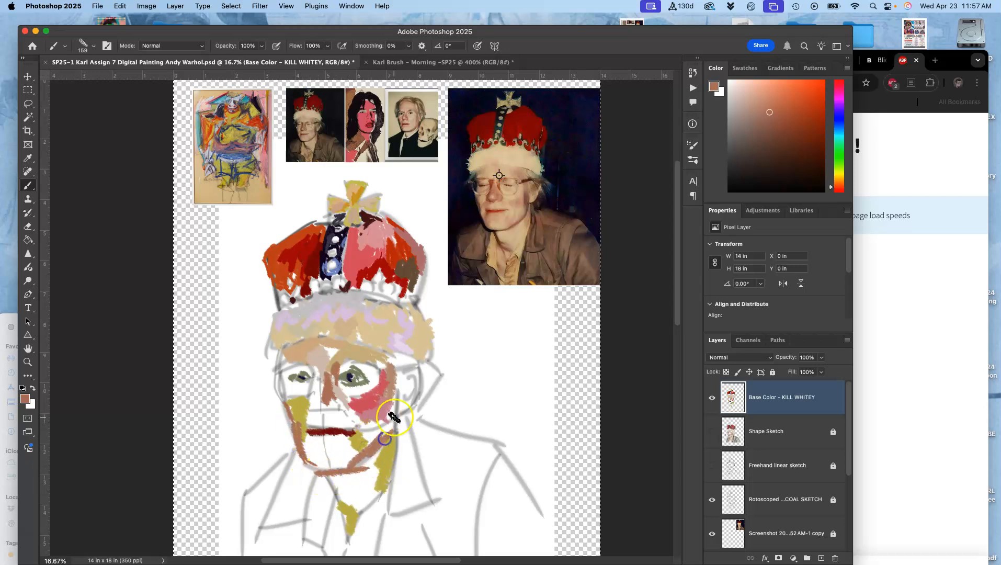
mouse_move(409, 365)
mouse_down()
mouse_move(396, 345)
mouse_move(400, 365)
mouse_up()
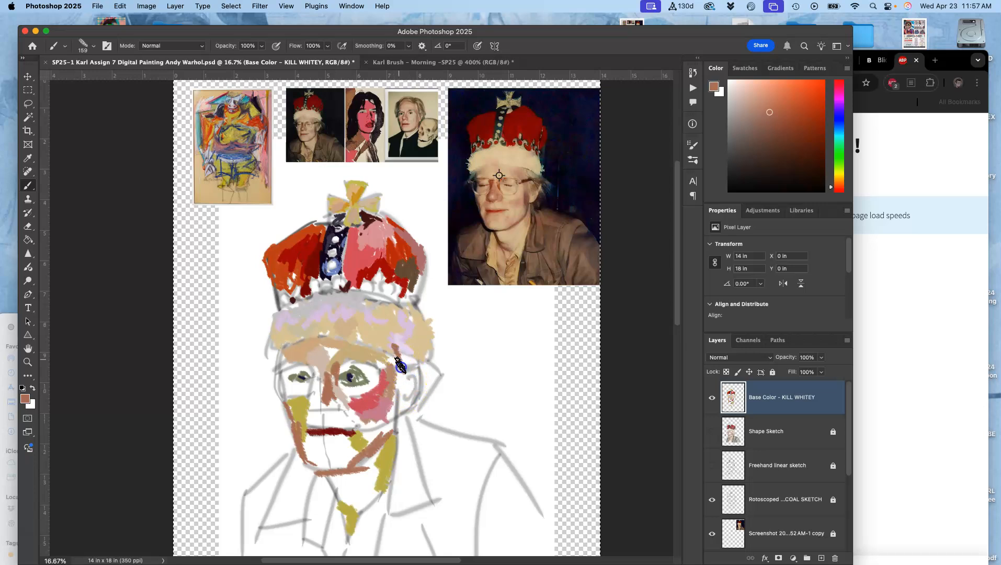
Brush cream strokes sampled from the large photo's fur over the crown's fur band and the lower nose
alt+click(536, 169)
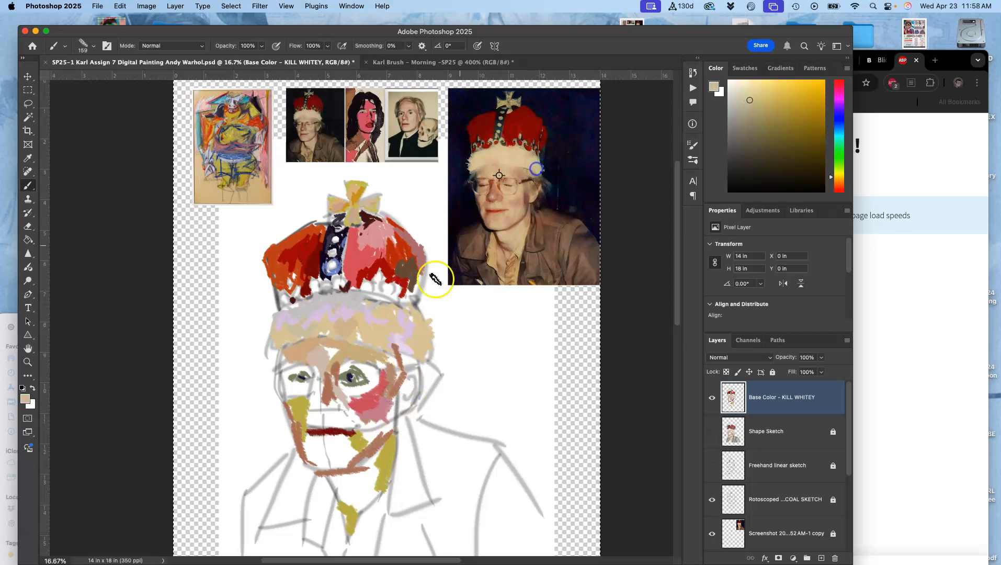
mouse_move(421, 314)
mouse_down()
mouse_move(444, 290)
mouse_move(357, 213)
mouse_move(367, 119)
mouse_move(378, 125)
mouse_move(373, 137)
mouse_up()
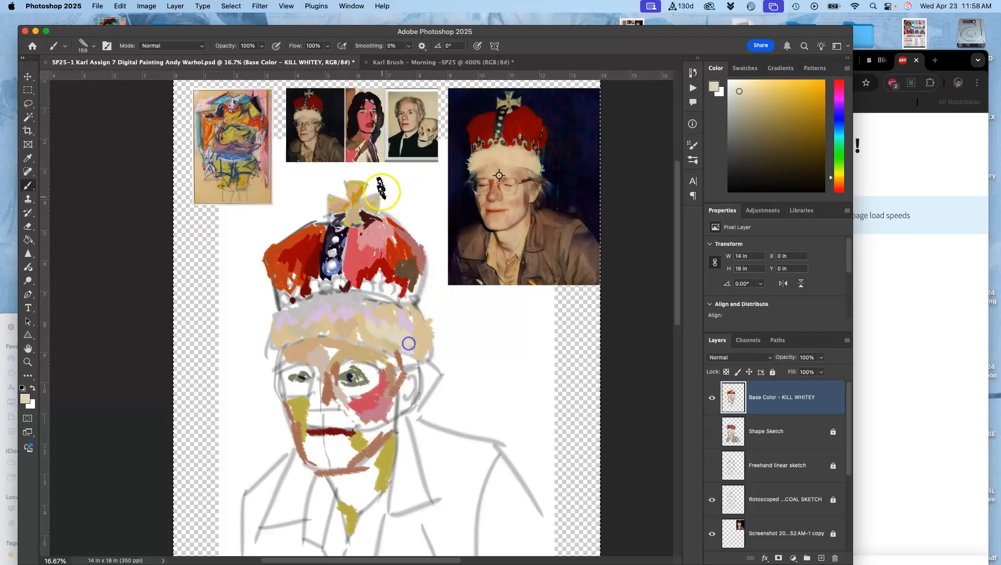
click(373, 330)
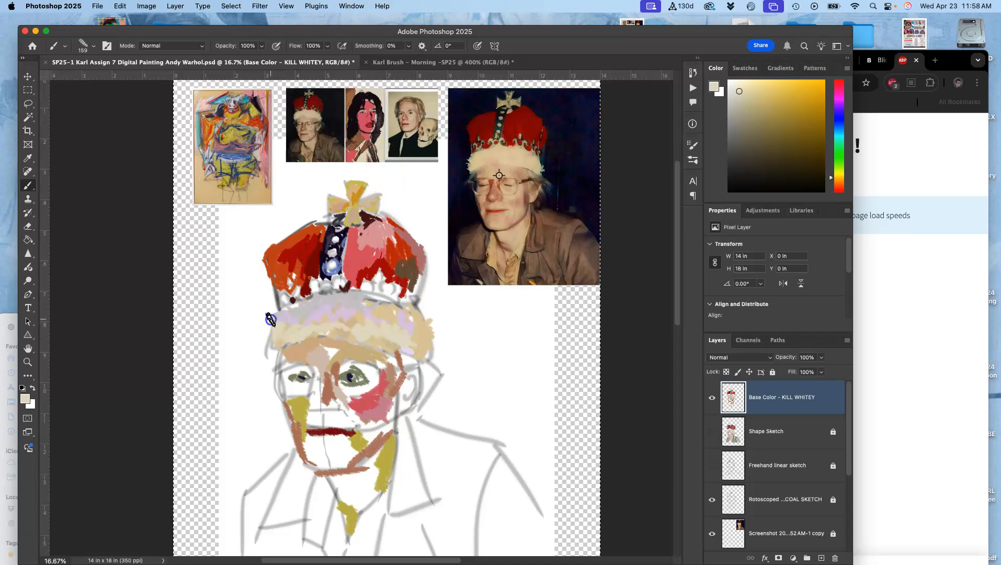
click(325, 397)
Shade the left side of the nose bridge and the underside of the nose in a rust brown sampled from the large photo's face
alt+click(368, 381)
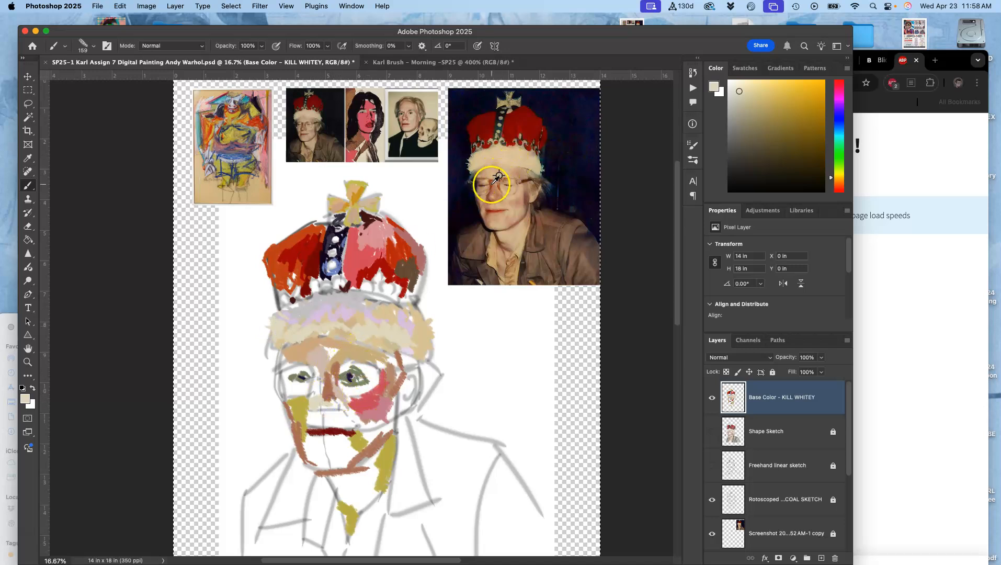
alt+click(492, 182)
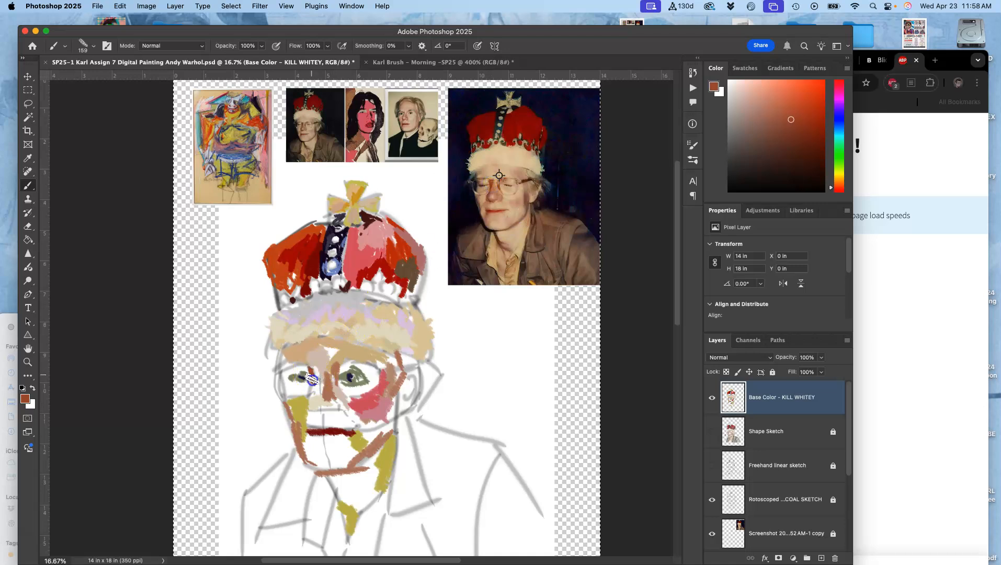
alt+click(321, 424)
drag(324, 412, 327, 413)
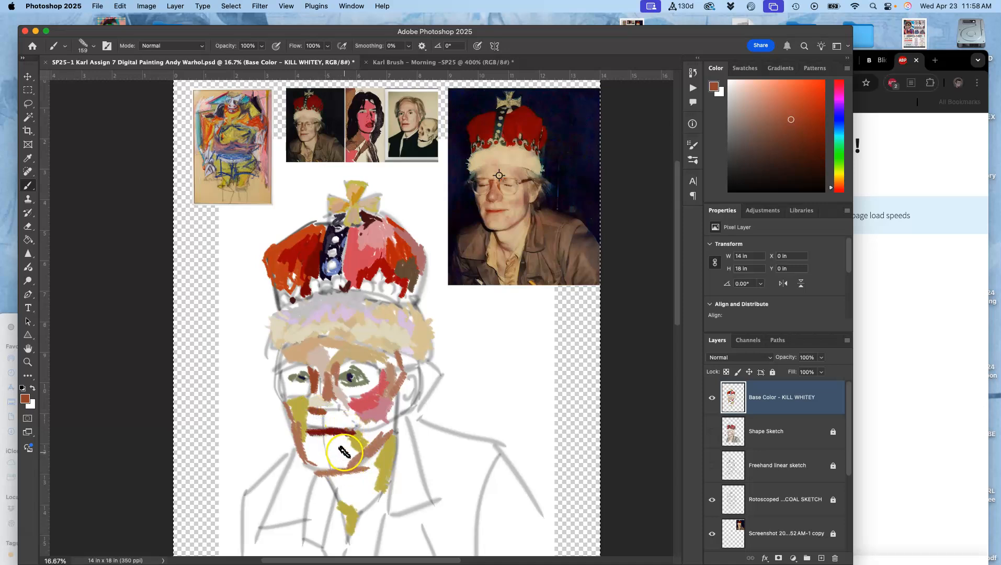
Paint the chin, the area under the mouth and the right side of the face in a peach sampled from the large photo's chin
alt+click(496, 224)
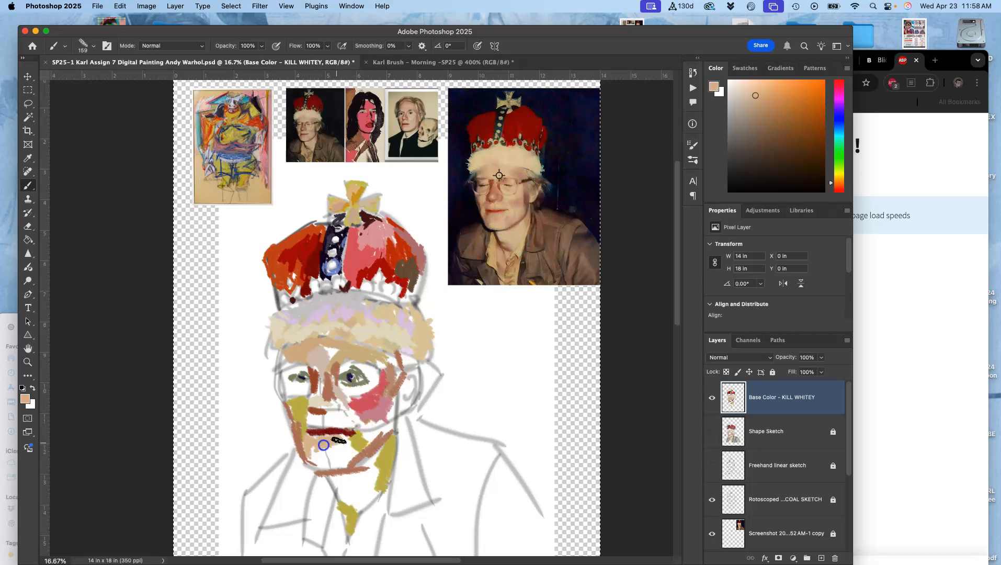
drag(350, 451, 354, 446)
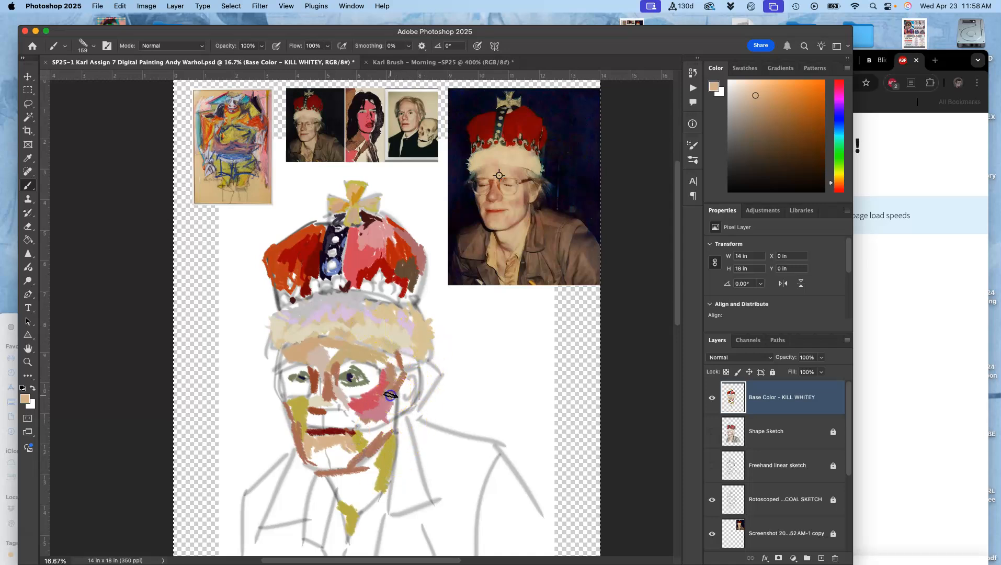
Fill the lower right cheek, upper lip, chin and neck with the cream sampled from the painted fur band
alt+click(348, 408)
alt+click(334, 346)
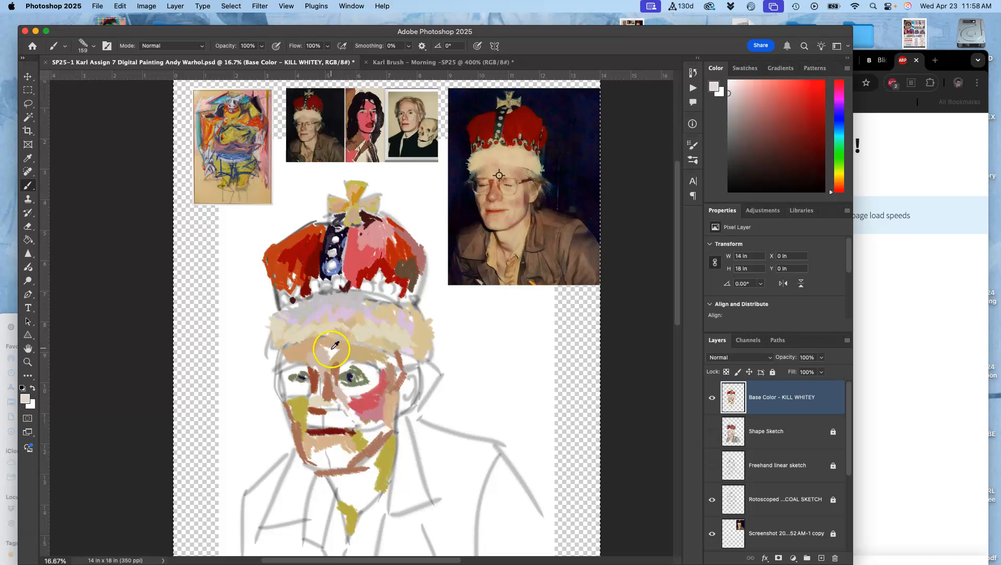
alt+click(316, 328)
alt+click(376, 417)
mouse_move(375, 417)
mouse_down()
mouse_move(357, 406)
mouse_move(384, 424)
mouse_up()
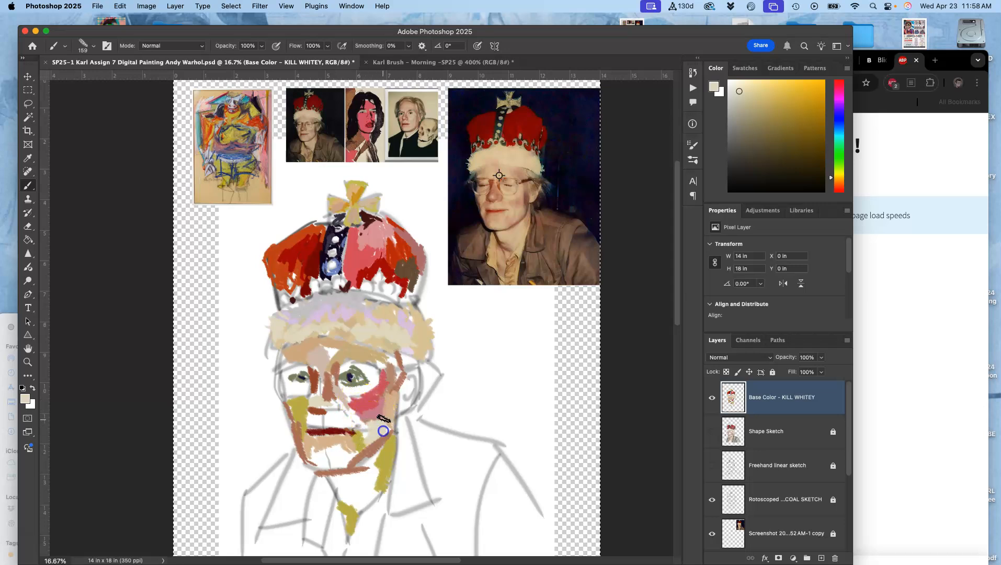
drag(369, 443, 359, 428)
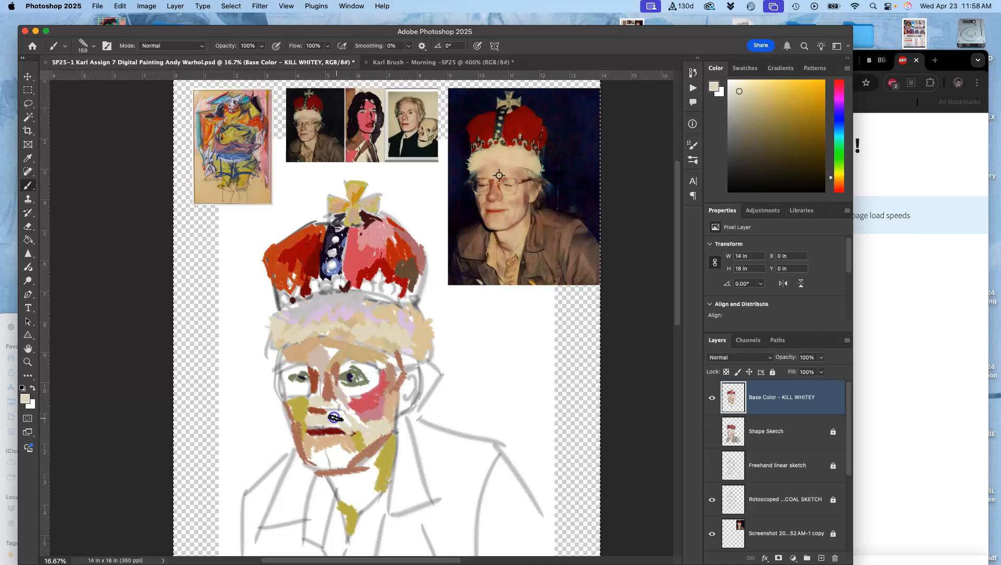
drag(362, 421, 331, 456)
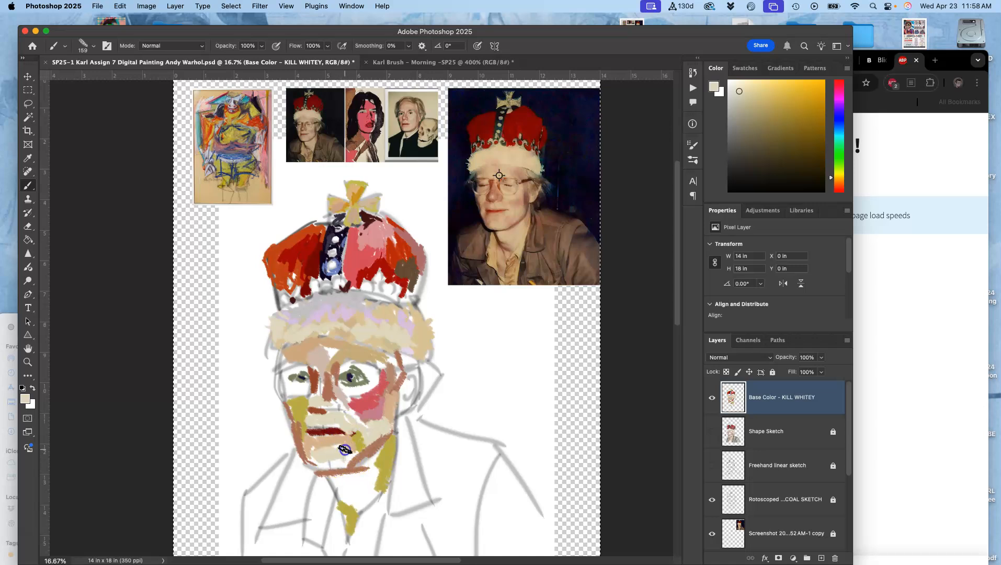
alt+click(449, 229)
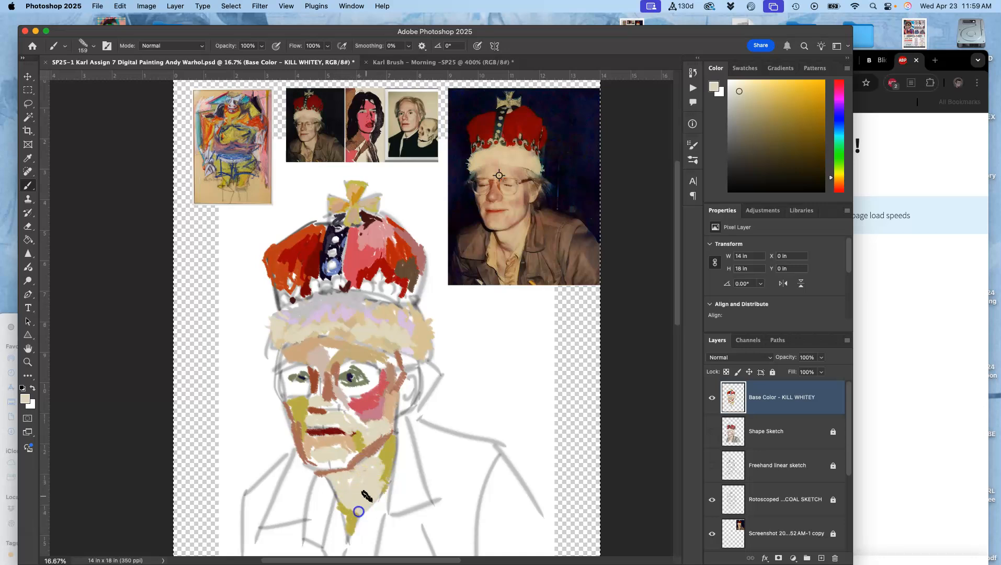
Fill gaps along the crown's lower edge on both sides with an orange-red sampled from the crown
mouse_move(330, 272)
mouse_down()
mouse_move(290, 279)
mouse_move(300, 277)
mouse_up()
alt+click(298, 277)
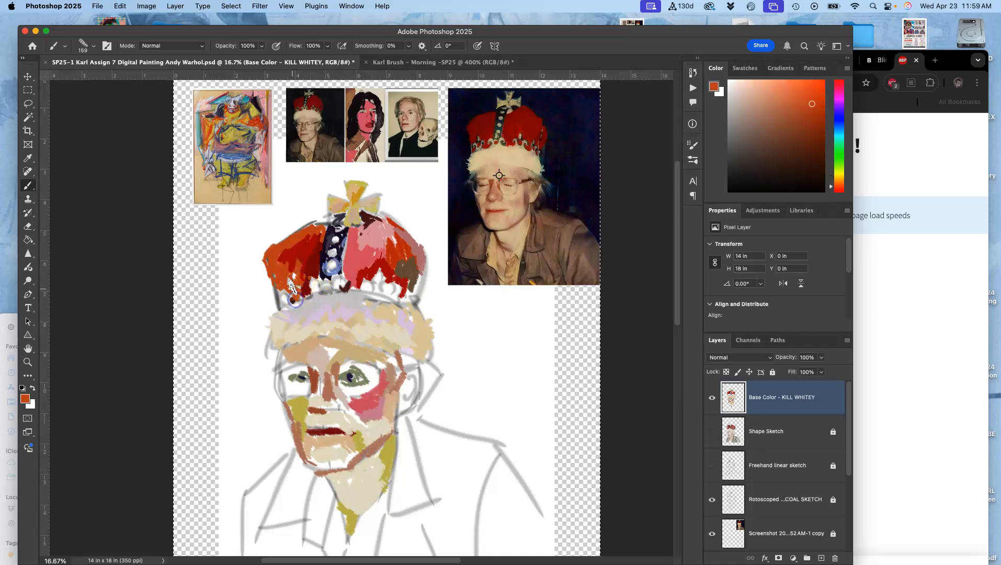
mouse_move(369, 306)
mouse_down()
mouse_move(365, 283)
mouse_move(381, 285)
mouse_move(401, 267)
mouse_move(397, 295)
mouse_up()
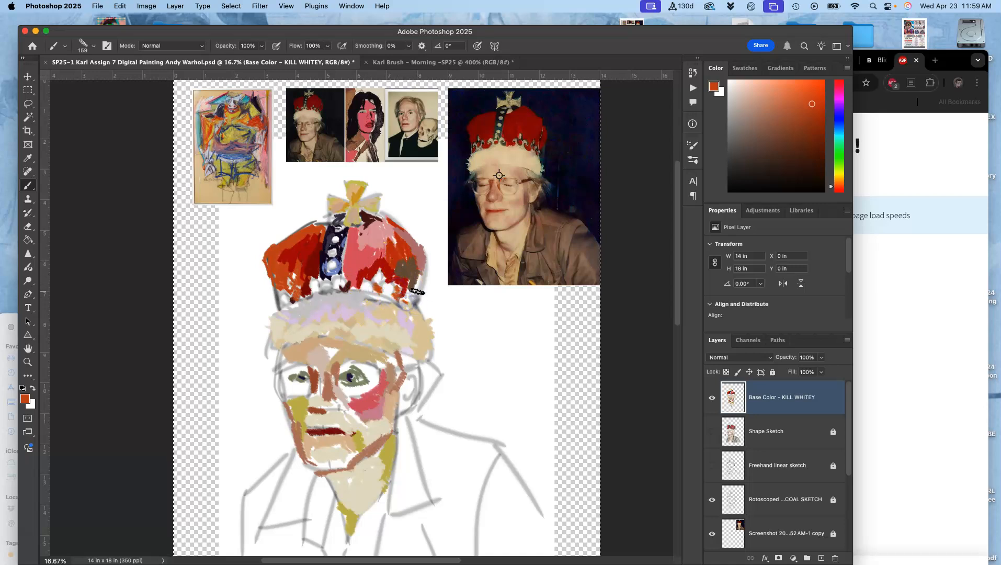
drag(415, 296, 401, 269)
Sample the dark violet of the crown's center band and paint a shadow under the left jaw along the neck
mouse_move(350, 245)
mouse_down()
mouse_move(340, 220)
mouse_move(346, 232)
mouse_up()
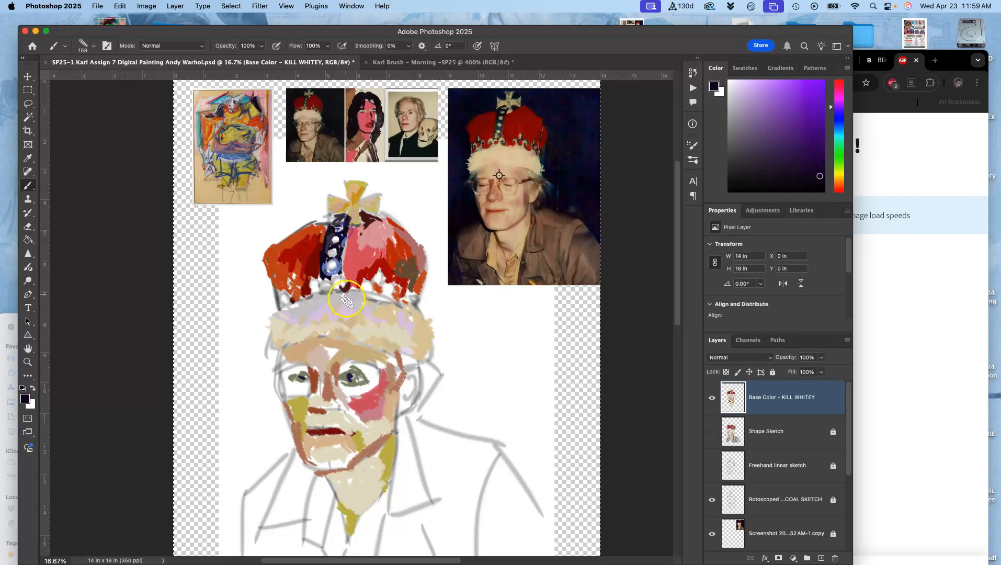
mouse_move(324, 418)
mouse_down()
mouse_move(290, 368)
mouse_move(299, 377)
mouse_move(290, 376)
mouse_move(307, 362)
mouse_move(310, 384)
mouse_up()
drag(325, 474, 328, 489)
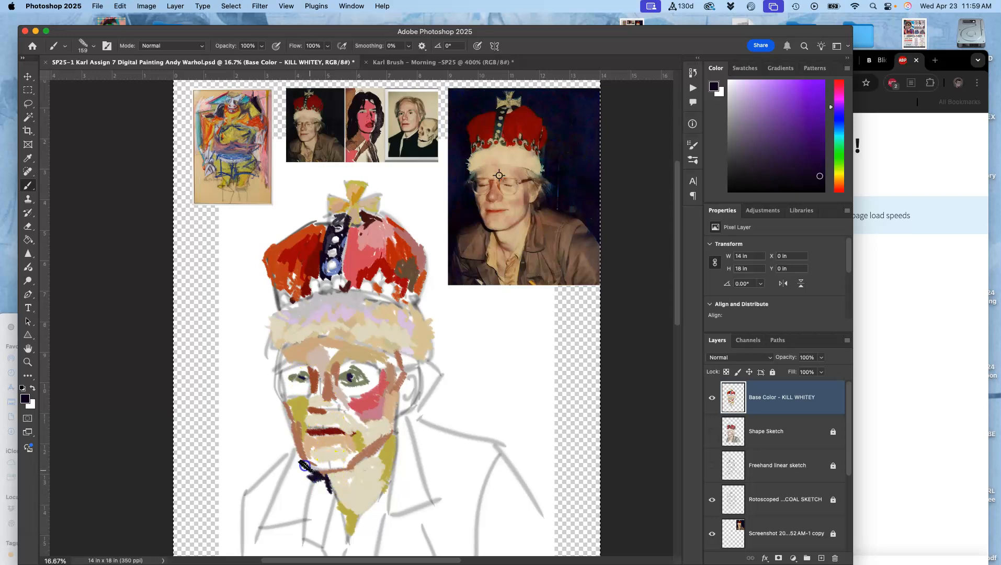
Paint a dark blue patch behind the ear using a color sampled from the large photo's background
drag(346, 420, 336, 384)
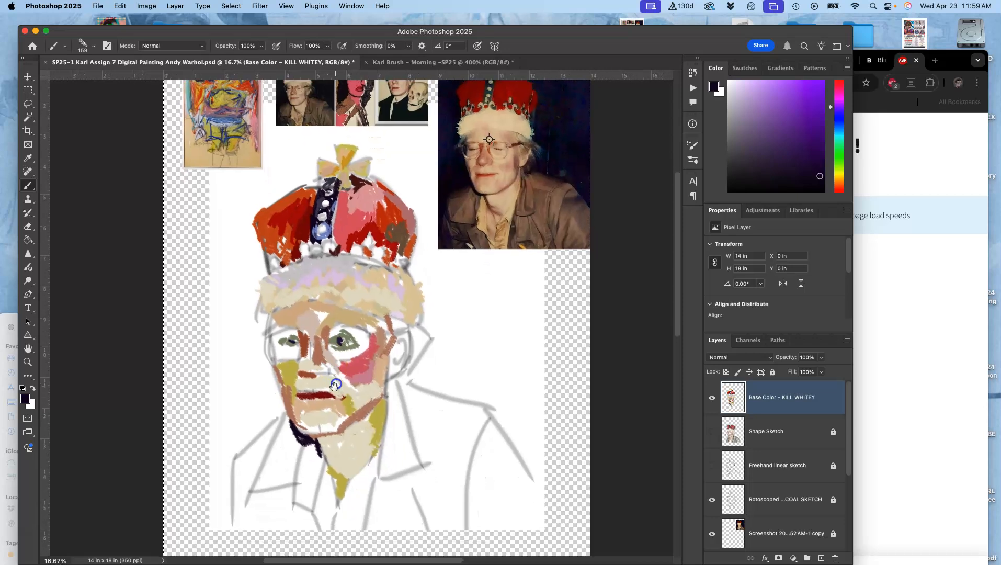
alt+click(540, 152)
click(427, 332)
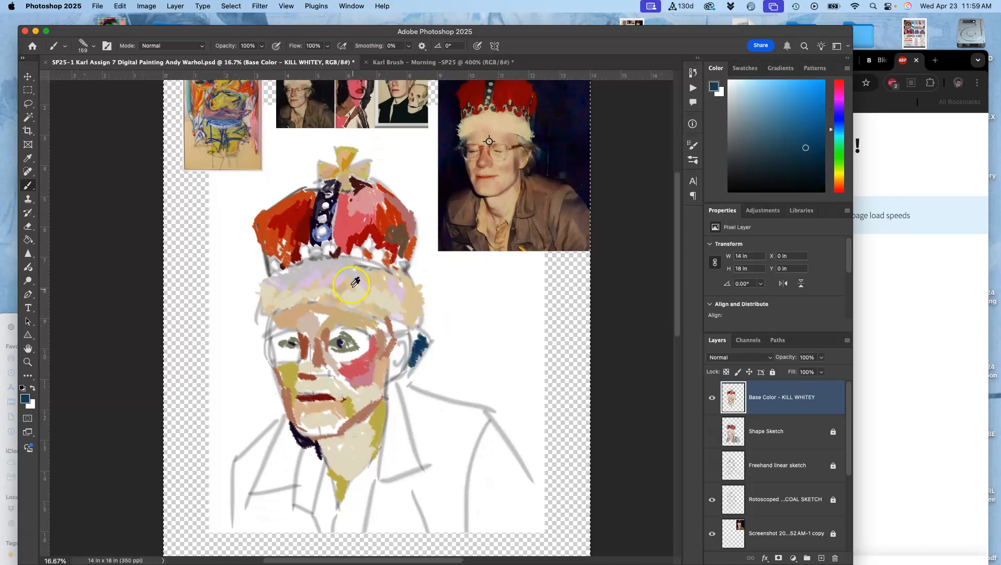
Paint hair around the ear and at the left temple in a light gray sampled from the fur band
alt+click(345, 268)
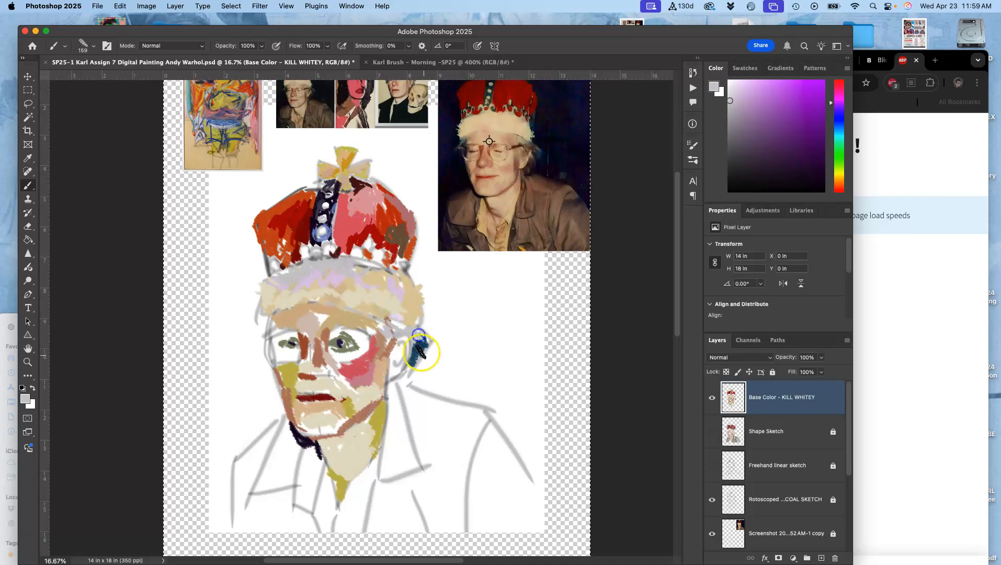
mouse_move(414, 357)
mouse_down()
mouse_move(398, 391)
mouse_move(411, 369)
mouse_move(408, 377)
mouse_up()
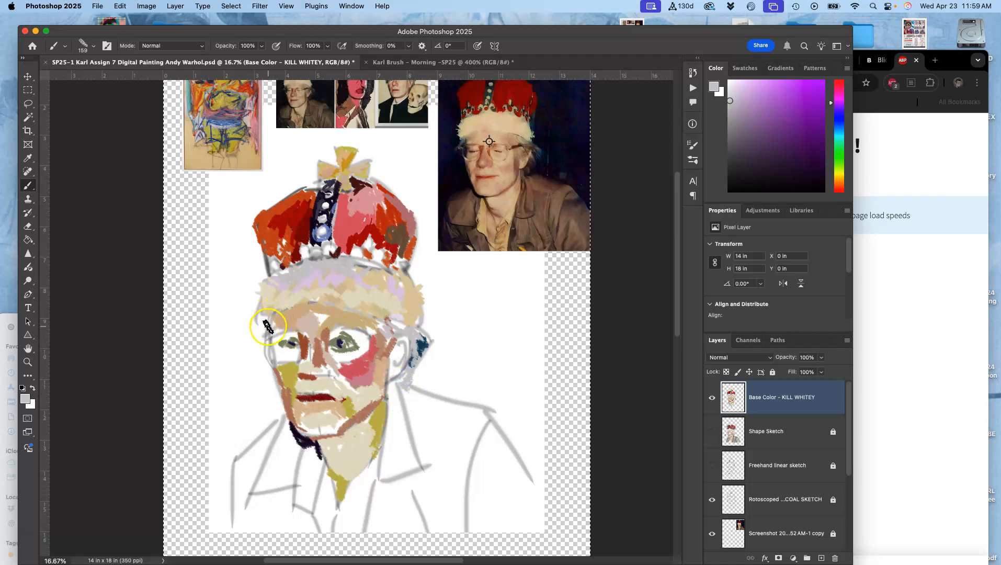
click(281, 320)
mouse_move(280, 303)
mouse_down()
mouse_move(321, 284)
mouse_move(314, 324)
mouse_up()
Mix a pale pink from a sampled crown pink and paint the skin around both eyes and the ear with it
alt+click(362, 348)
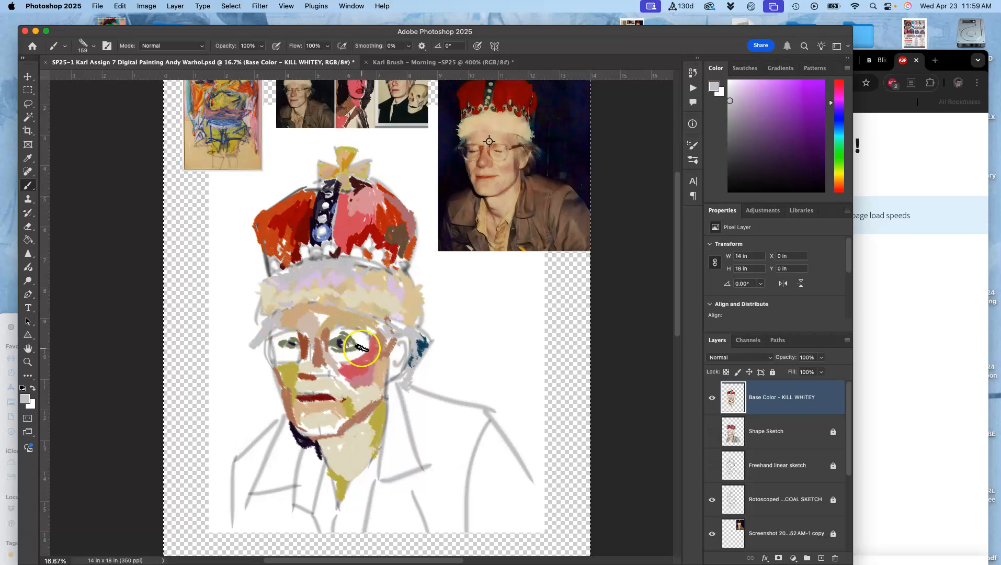
alt+click(366, 290)
alt+click(360, 202)
click(738, 89)
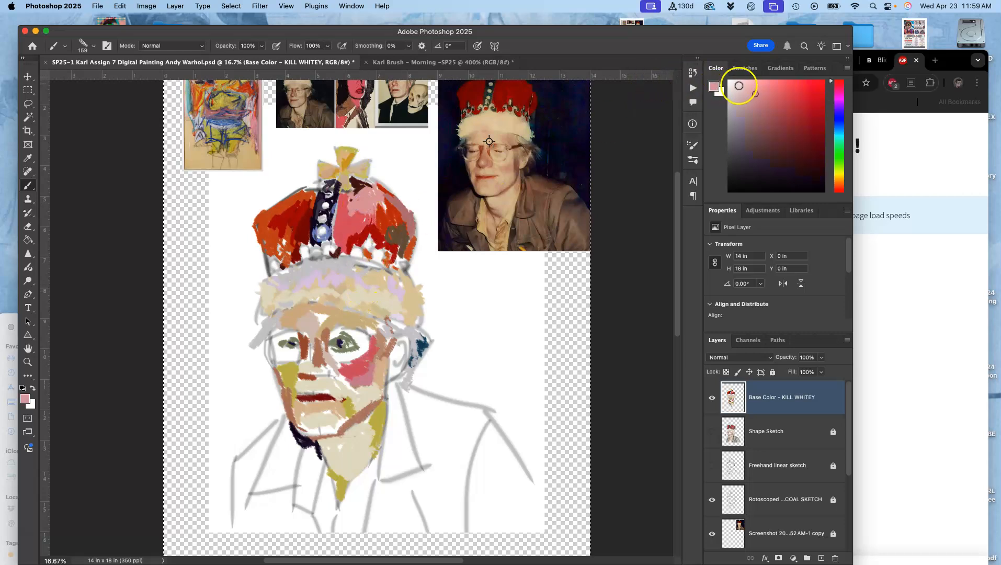
drag(838, 177, 836, 189)
drag(297, 342, 307, 346)
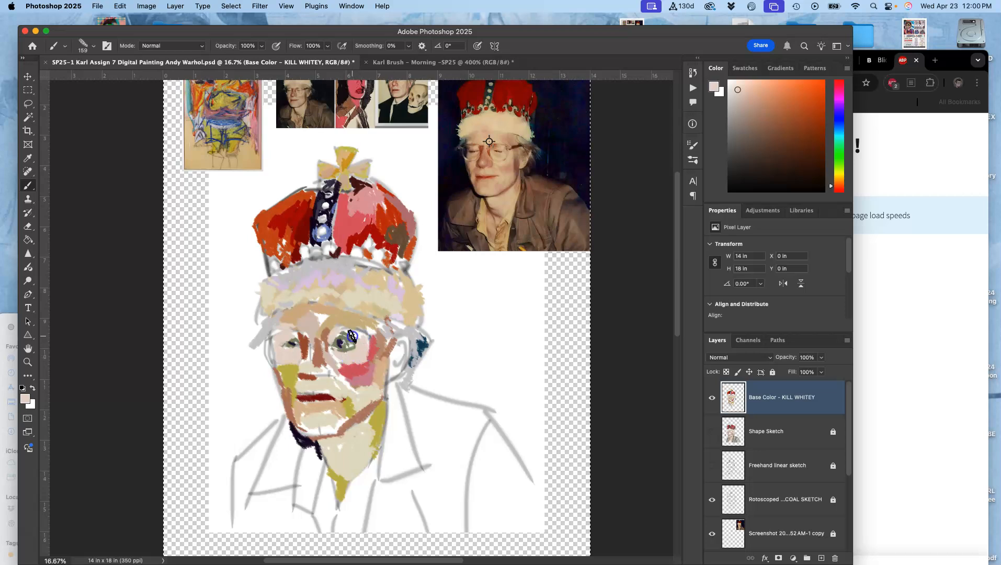
mouse_move(375, 337)
mouse_down()
mouse_move(389, 332)
mouse_move(404, 345)
mouse_move(384, 373)
mouse_move(400, 347)
mouse_up()
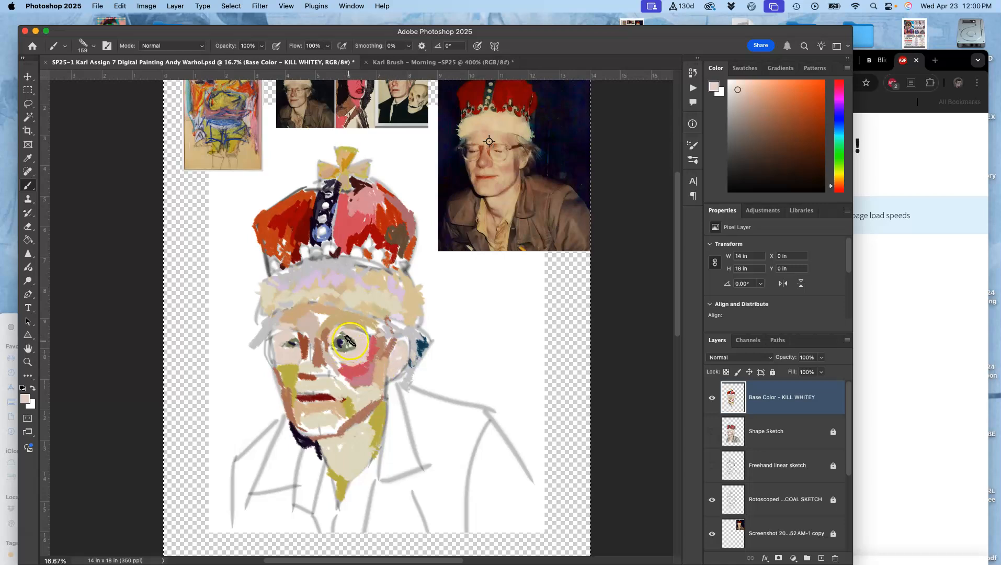
Paint the right temple and a band across the forehead in a pink sampled from the abstract painting
alt+click(381, 350)
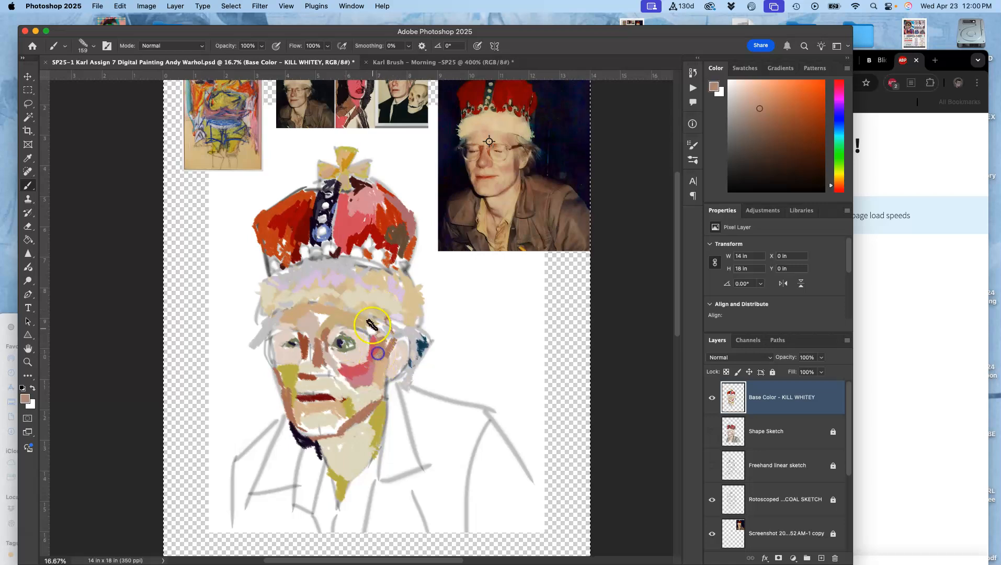
alt+click(250, 124)
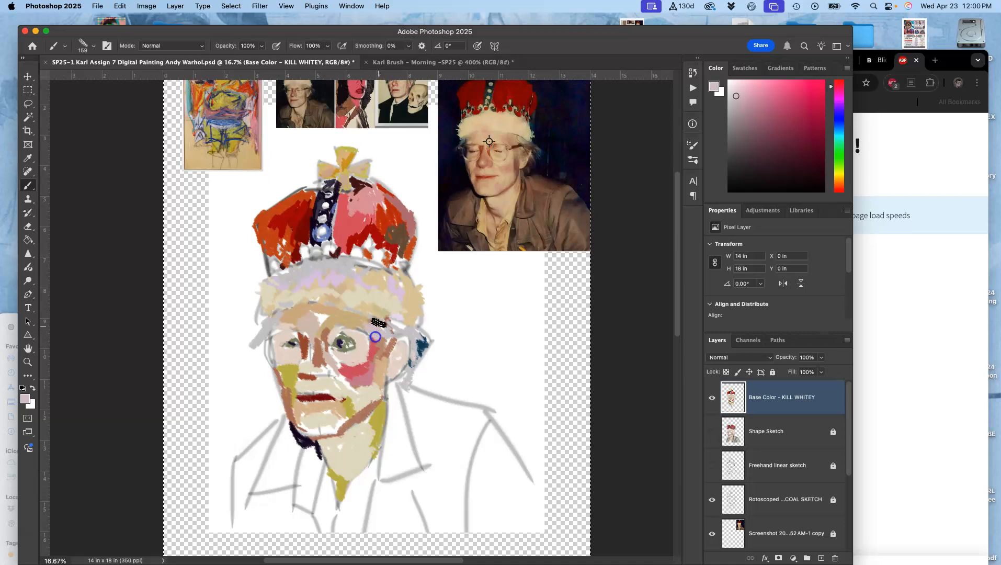
alt+click(253, 126)
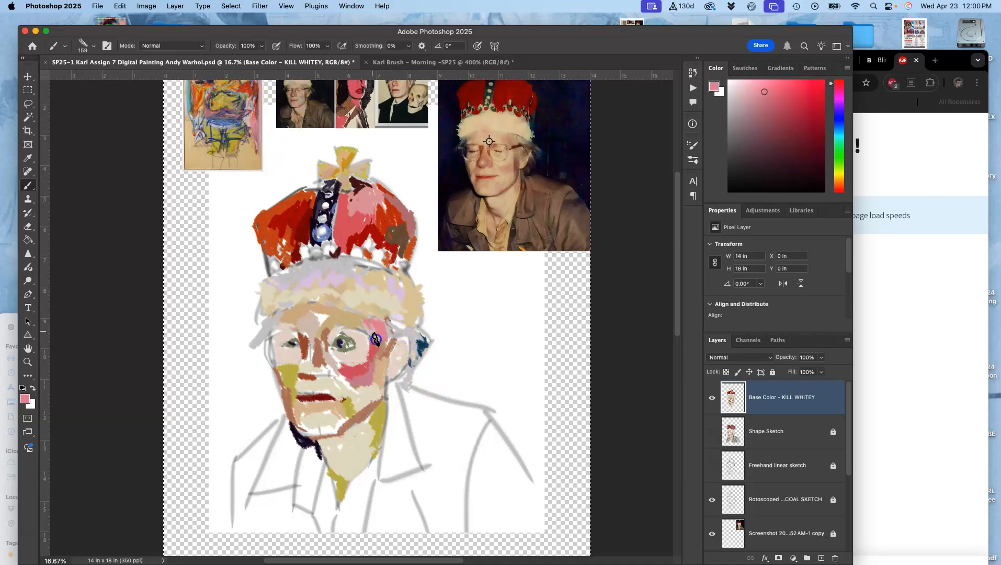
drag(361, 310, 327, 305)
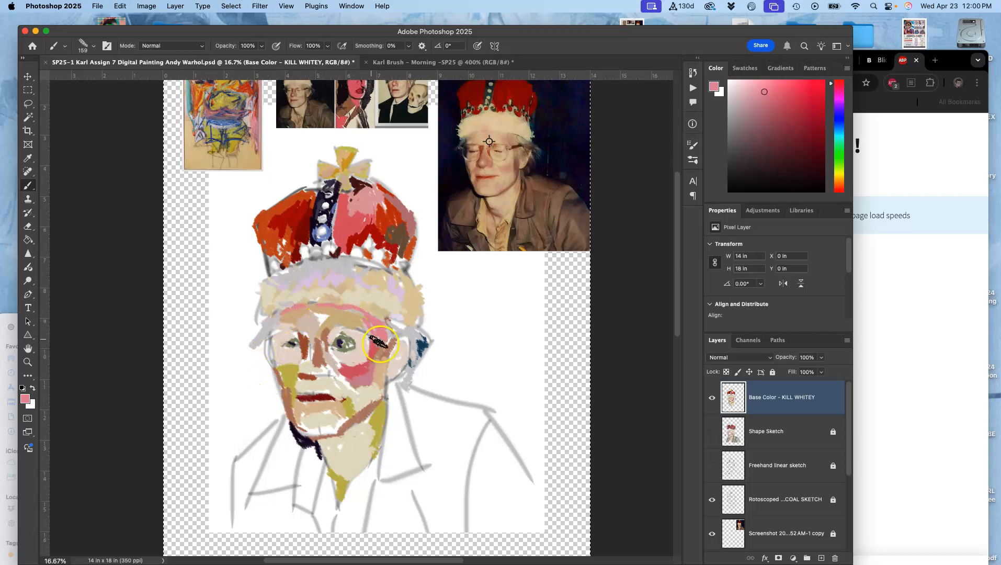
alt+click(369, 396)
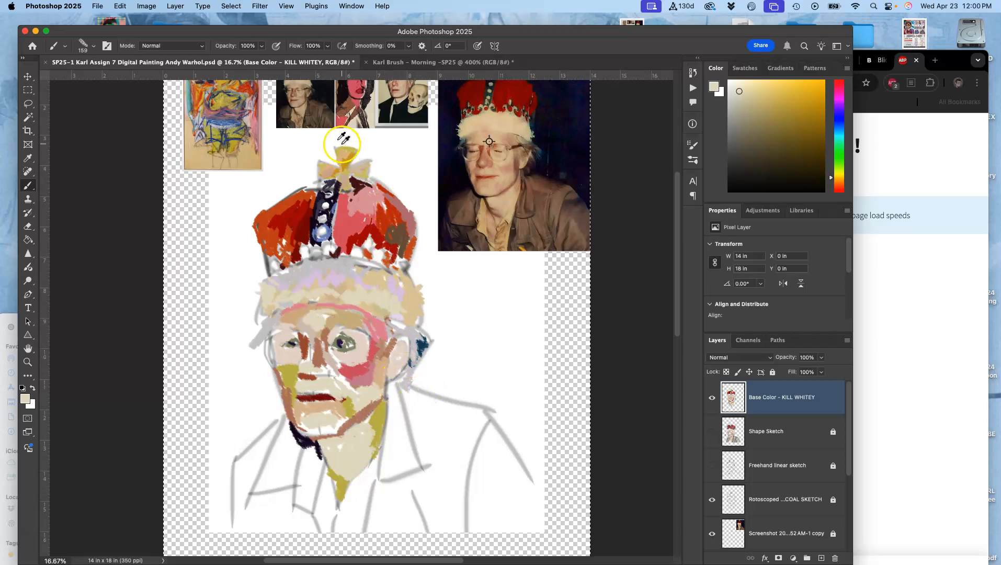
Block in the jacket's right shoulder with a sampled blue and add a dark brown area below it
alt+click(232, 124)
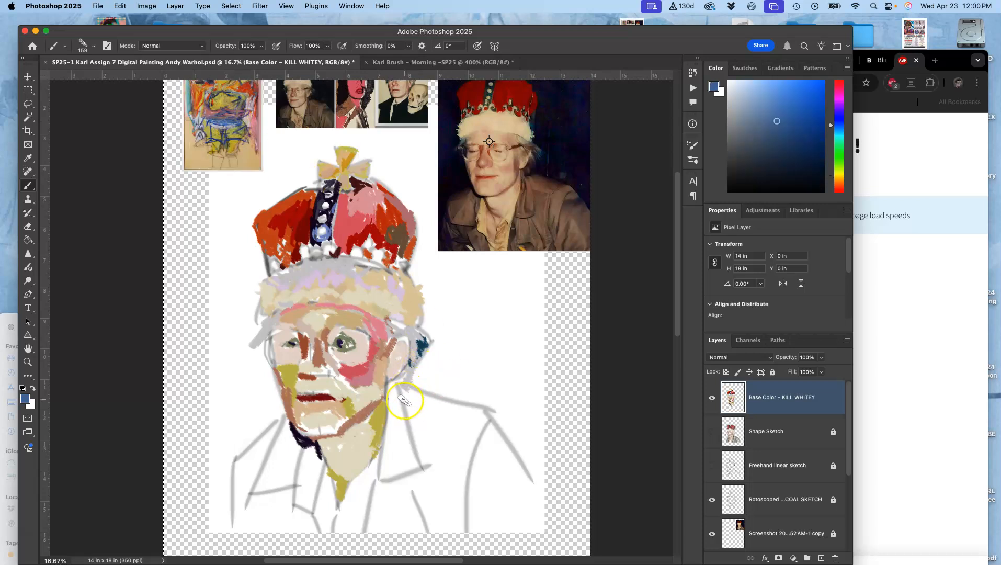
mouse_move(406, 397)
mouse_down()
mouse_move(427, 463)
mouse_move(430, 414)
mouse_move(447, 440)
mouse_move(412, 394)
mouse_move(478, 408)
mouse_move(455, 434)
mouse_move(437, 405)
mouse_move(432, 441)
mouse_move(449, 491)
mouse_move(466, 443)
mouse_move(447, 444)
mouse_move(435, 427)
mouse_move(470, 442)
mouse_move(463, 473)
mouse_up()
alt+click(351, 101)
Paint the right jacket lapel with olive-brown and pink strokes sampled from the abstract painting
alt+click(229, 101)
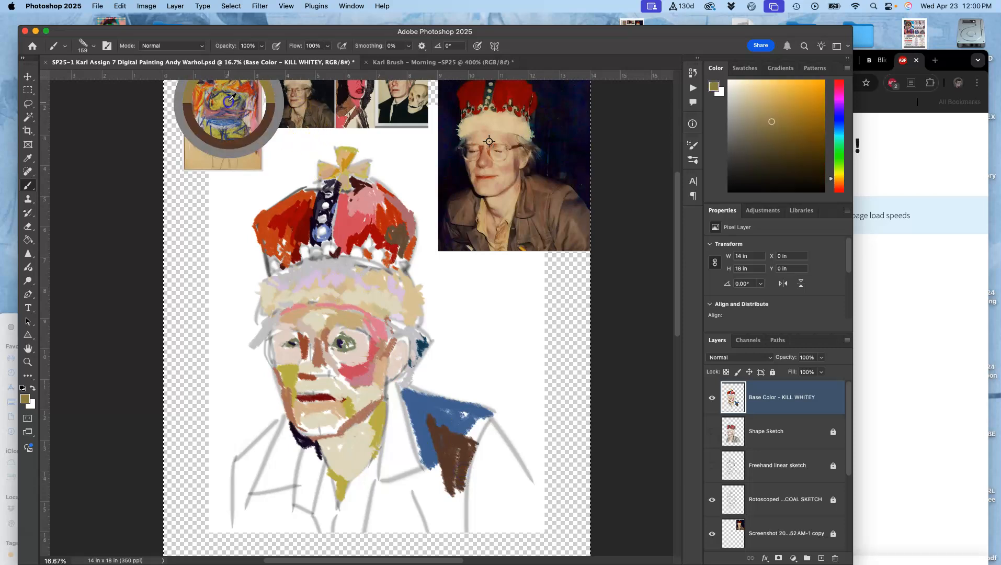
drag(391, 393, 403, 457)
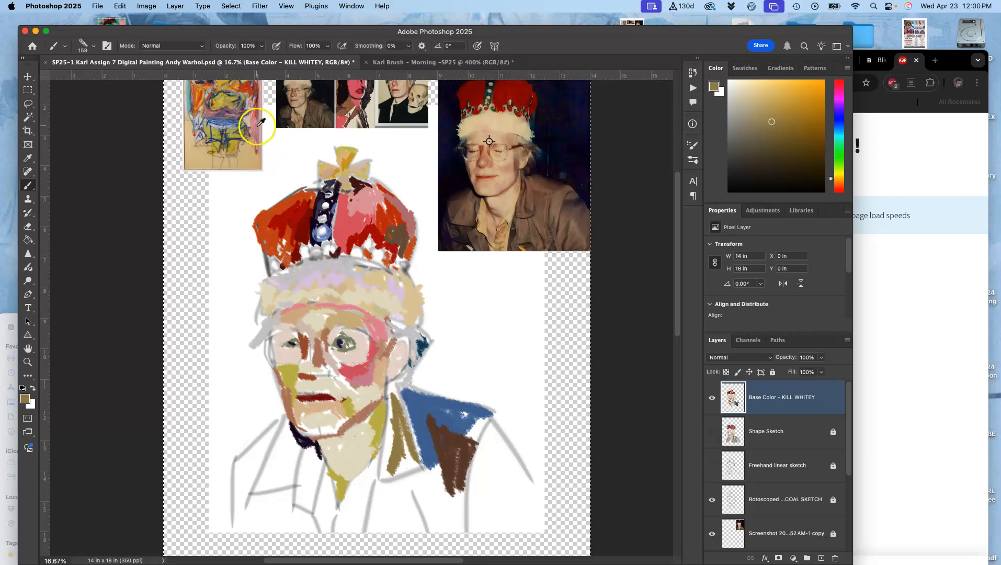
alt+click(252, 122)
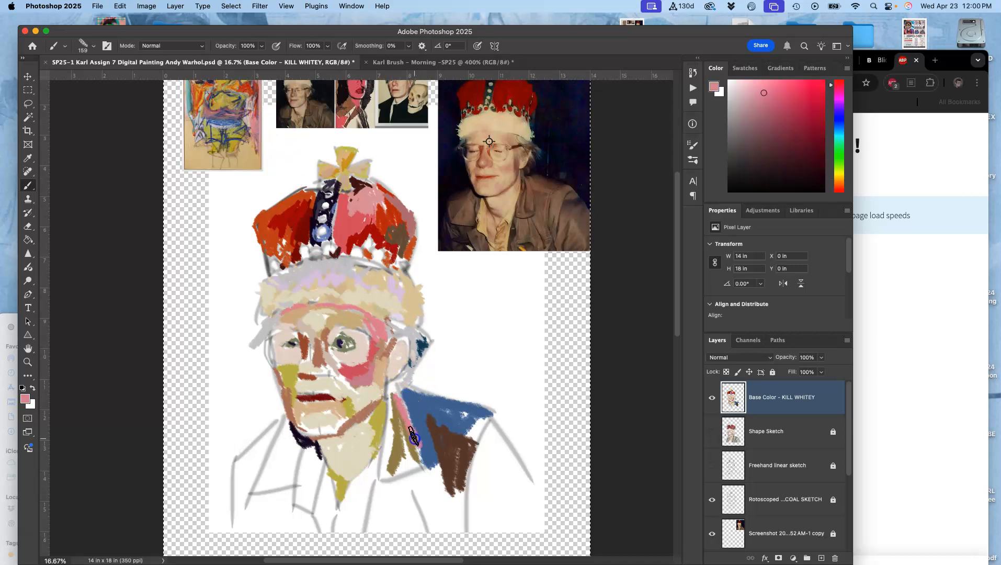
drag(413, 445, 405, 463)
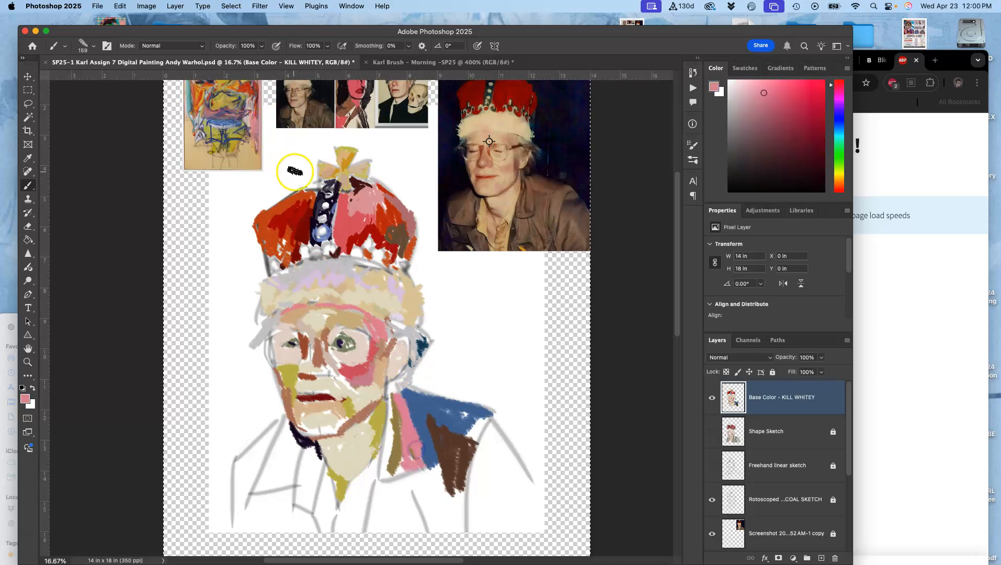
Block in the left jacket lapel with a sampled gray and the left shoulder with a sampled beige
alt+click(345, 117)
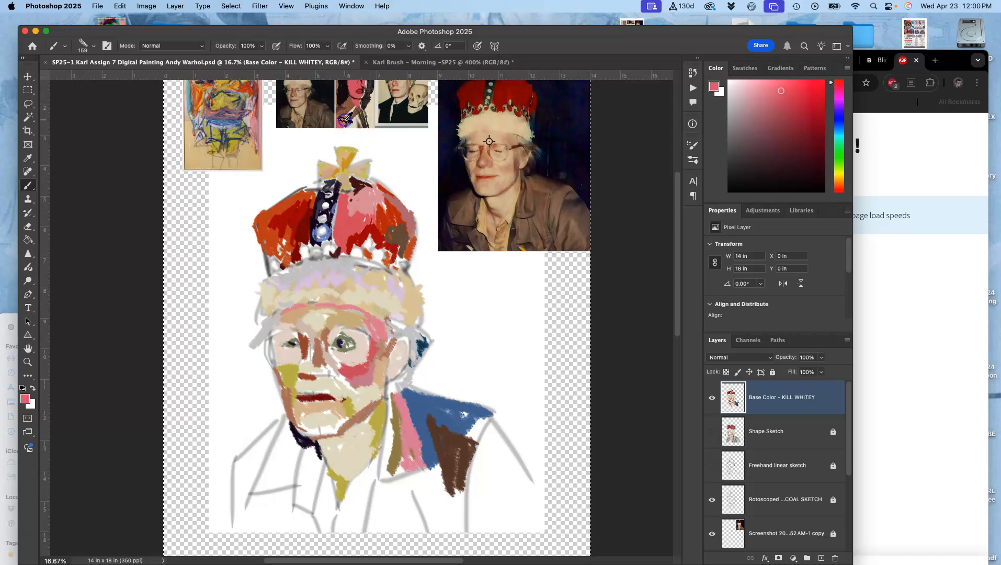
alt+click(200, 128)
mouse_move(286, 429)
mouse_down()
mouse_move(261, 487)
mouse_move(265, 473)
mouse_move(298, 454)
mouse_move(287, 432)
mouse_up()
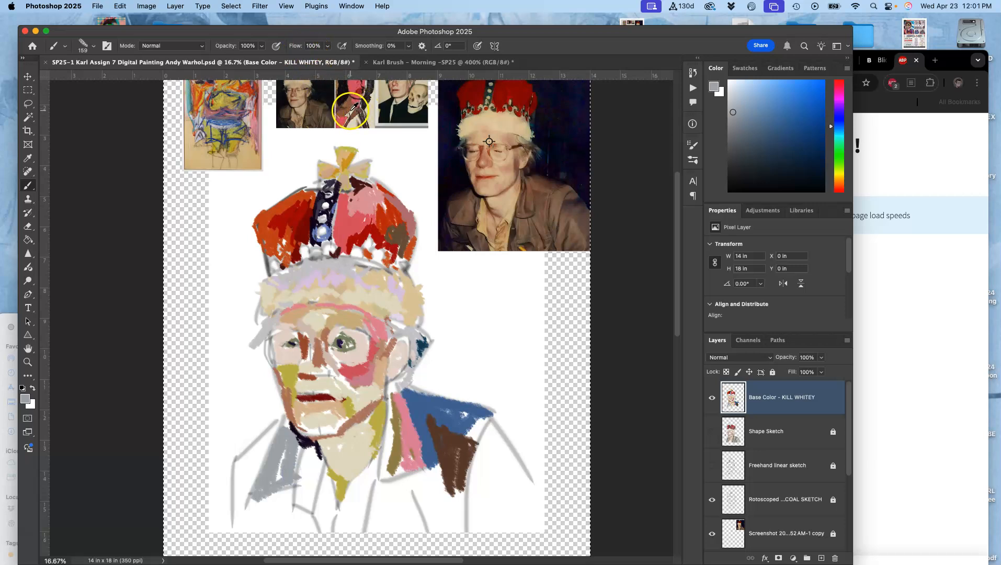
alt+click(352, 110)
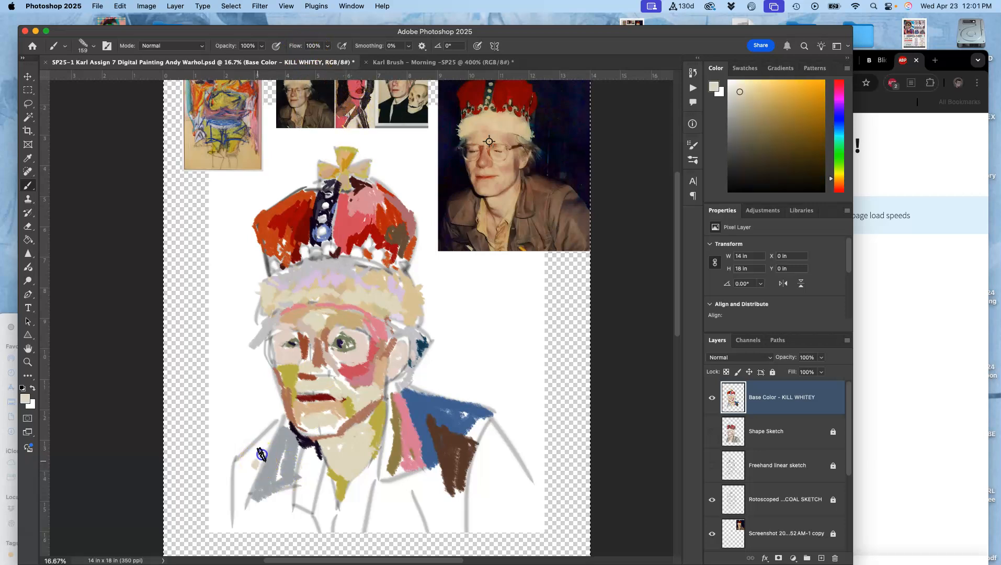
mouse_move(261, 448)
mouse_down()
mouse_move(249, 450)
mouse_move(279, 423)
mouse_up()
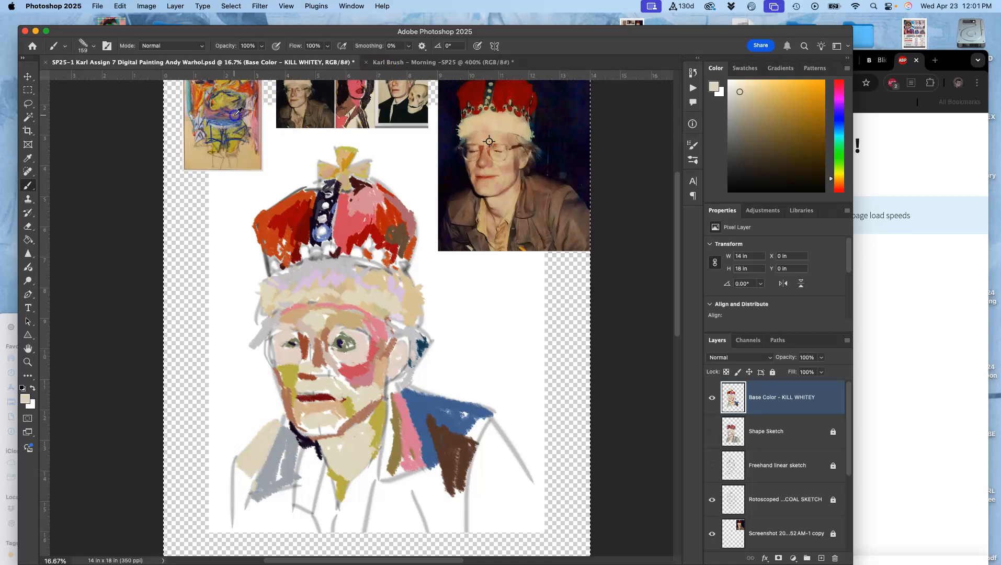
Paint the lower left part of the jacket with a muted purple sampled from the abstract painting
alt+click(237, 113)
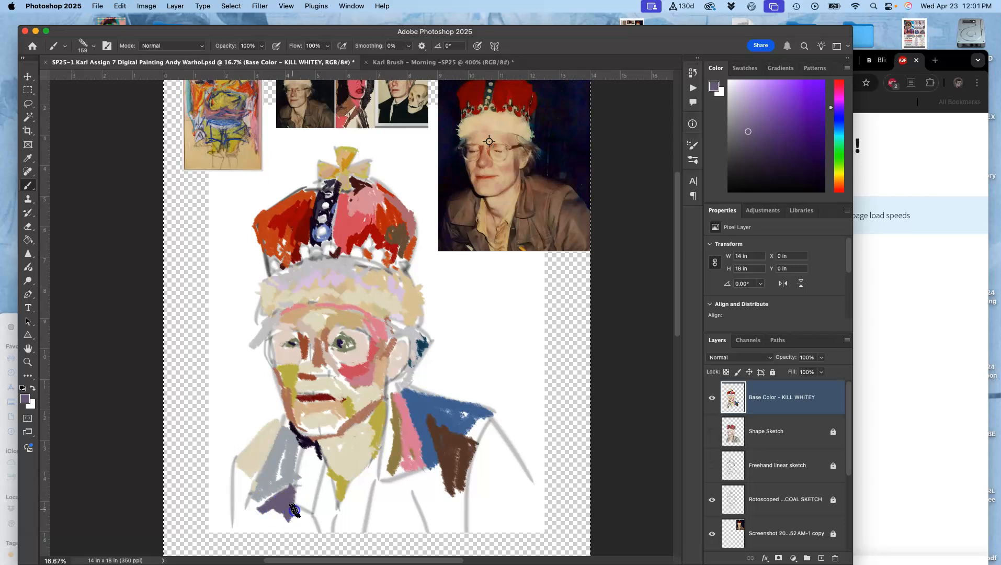
drag(300, 521, 279, 507)
mouse_move(302, 533)
mouse_down()
mouse_move(313, 546)
mouse_move(281, 498)
mouse_up()
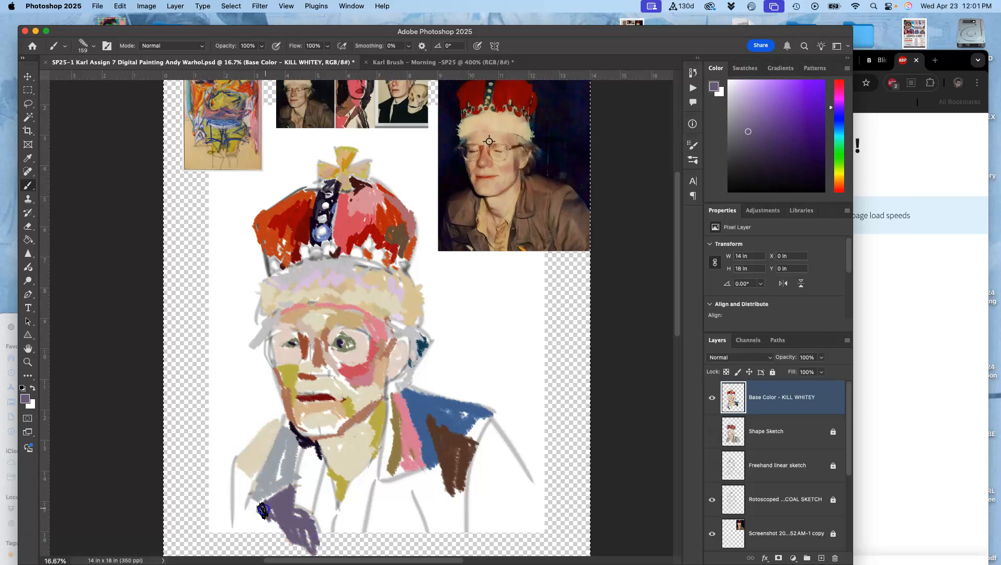
Paint the right side of the shirt front with a tan sampled from the reference photo's shirt and a lighter tan from the crown's cross
drag(372, 335, 361, 234)
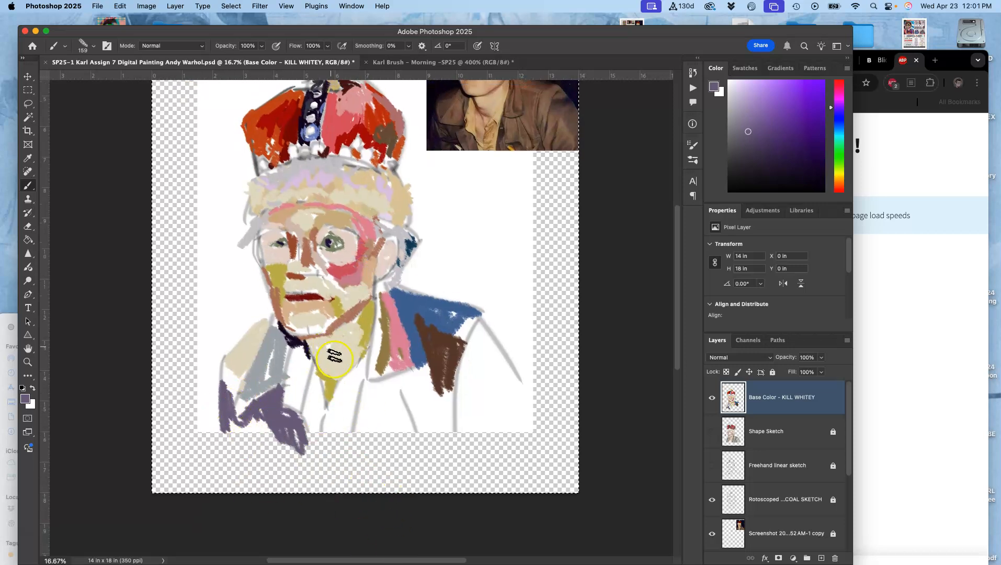
alt+click(496, 132)
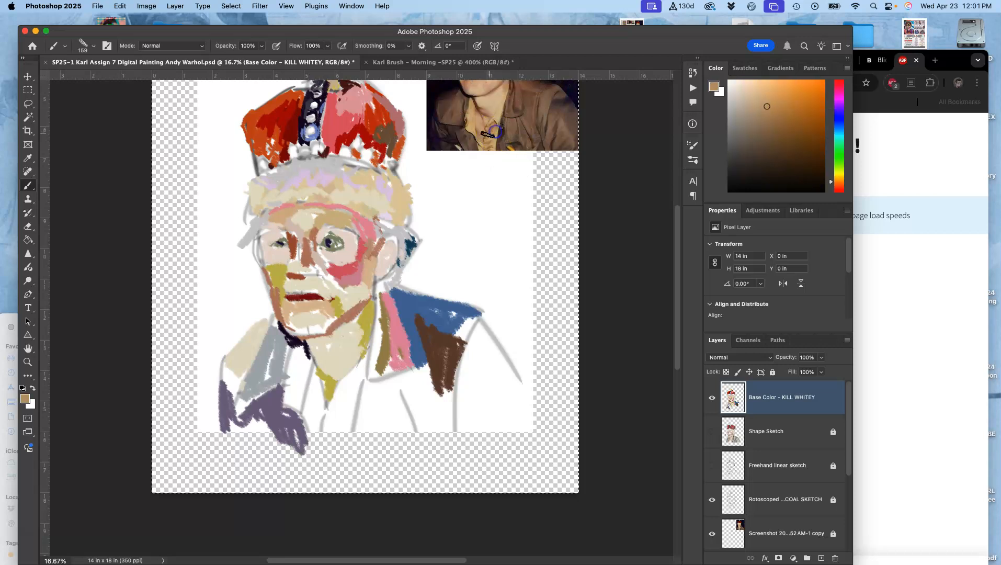
drag(349, 396, 343, 430)
alt+click(334, 85)
drag(357, 165, 360, 215)
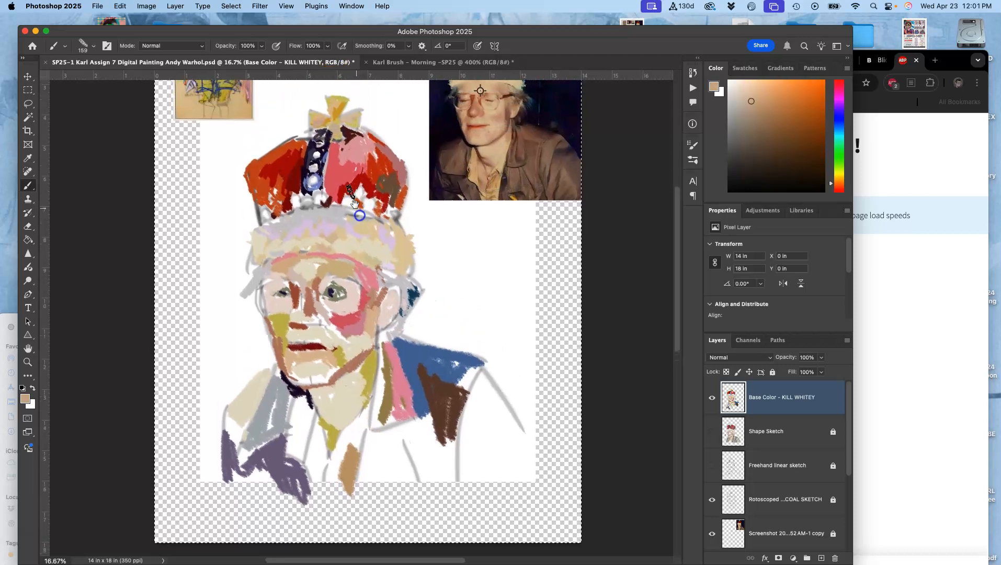
alt+click(333, 109)
mouse_move(345, 454)
mouse_down()
mouse_move(331, 493)
mouse_move(340, 452)
mouse_move(332, 484)
mouse_move(376, 396)
mouse_up()
Add dark olive-brown accents along the shirt collar and inner left lapel, using a color sampled from the abstract painting
alt+click(212, 90)
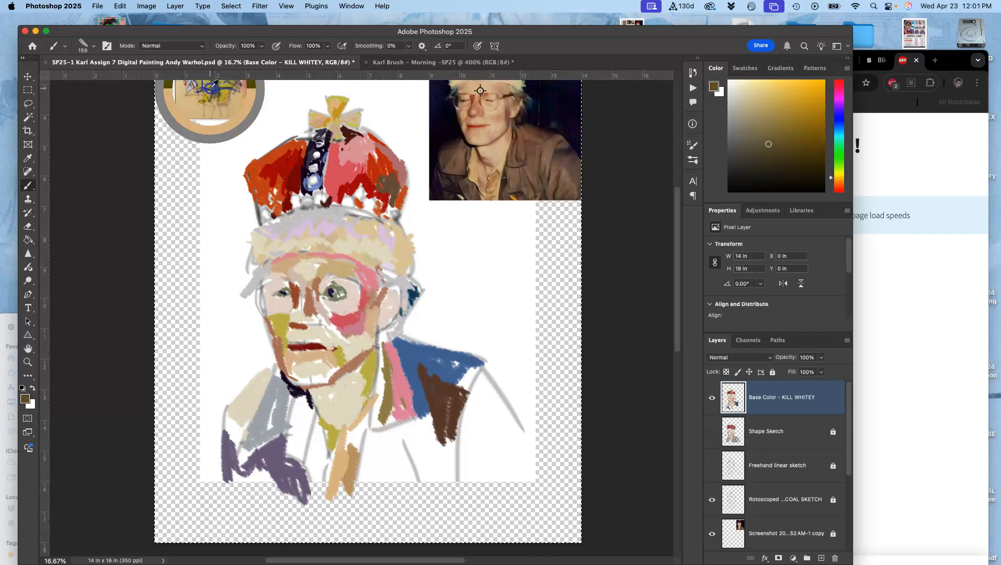
drag(349, 444, 360, 456)
mouse_move(305, 404)
mouse_down()
mouse_move(321, 432)
mouse_move(308, 438)
mouse_move(288, 455)
mouse_up()
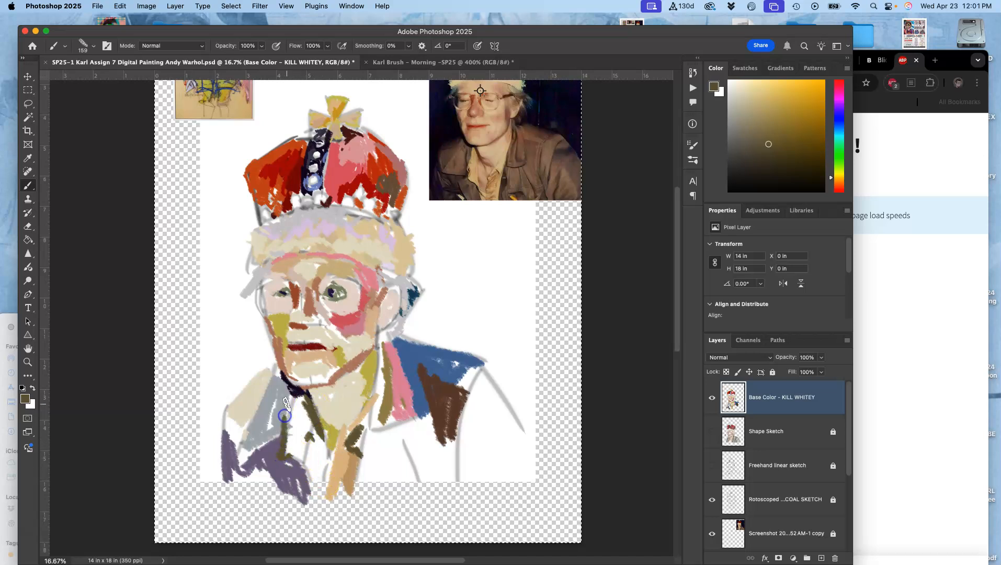
Paint the middle of the shirt front in sampled dusty pink and the left collar in tan sampled from the skull photo
alt+click(243, 83)
alt+click(247, 90)
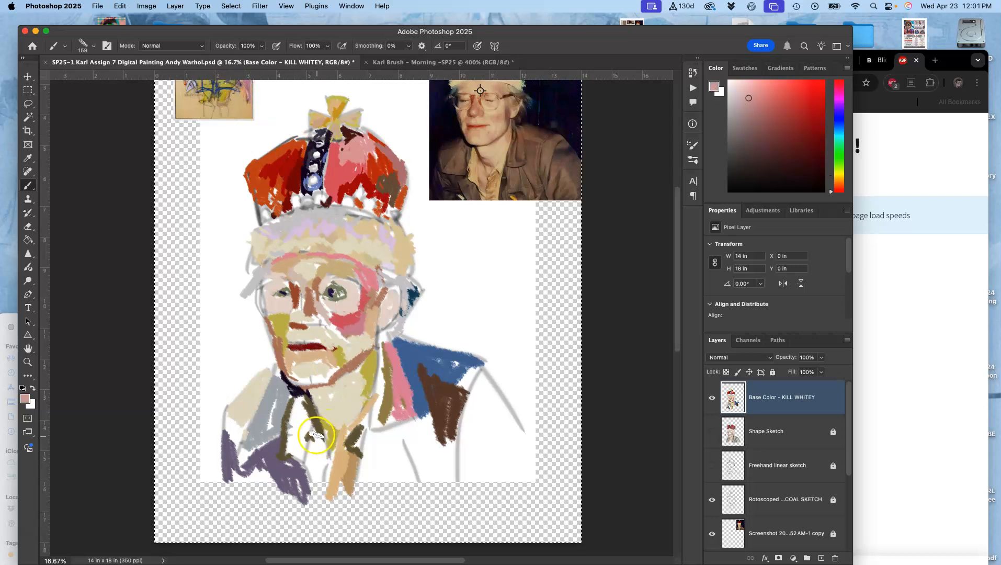
drag(314, 433, 316, 457)
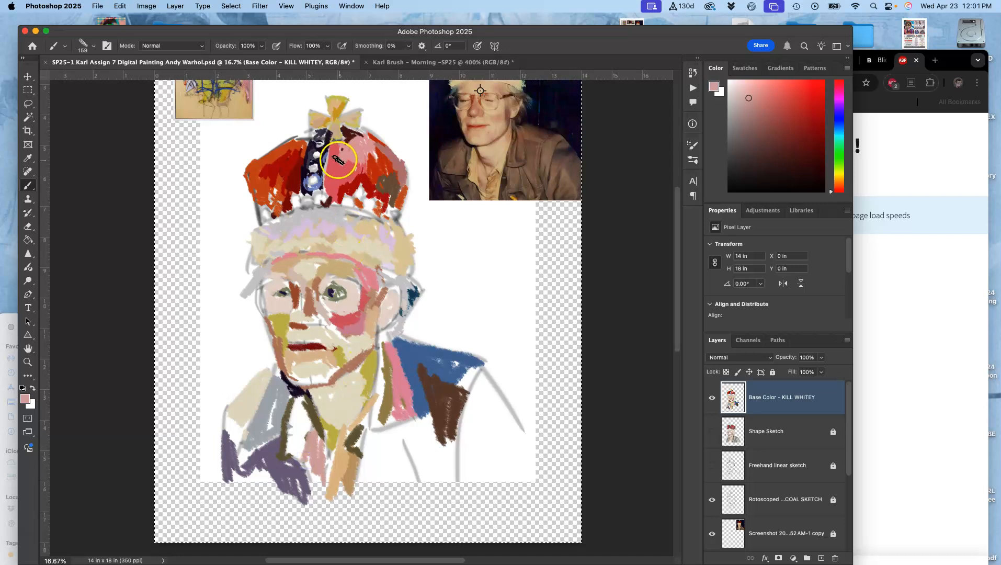
drag(352, 153, 342, 235)
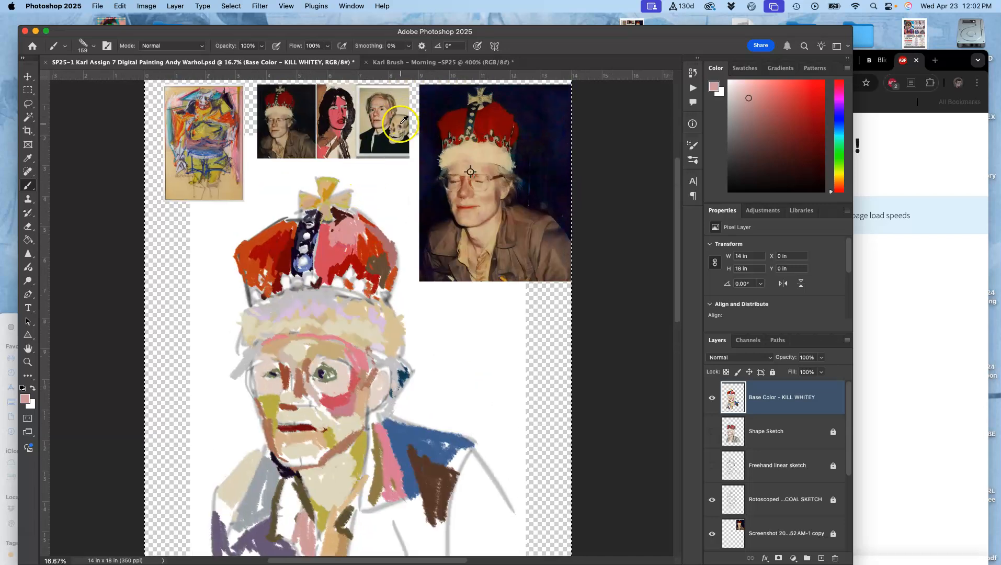
alt+click(401, 129)
drag(411, 332, 404, 245)
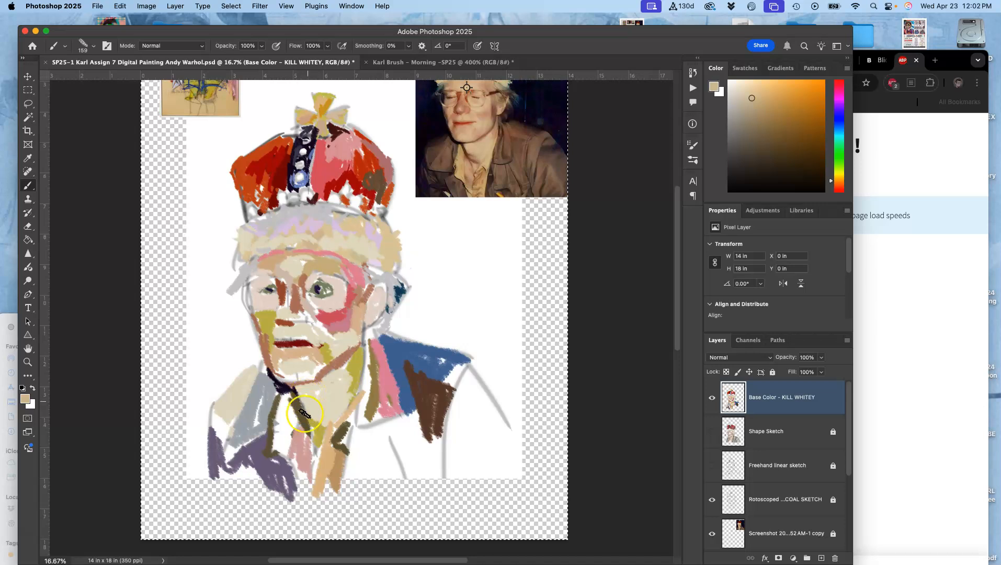
mouse_move(286, 400)
mouse_down()
mouse_move(278, 448)
mouse_move(285, 452)
mouse_move(288, 414)
mouse_move(289, 459)
mouse_move(308, 482)
mouse_up()
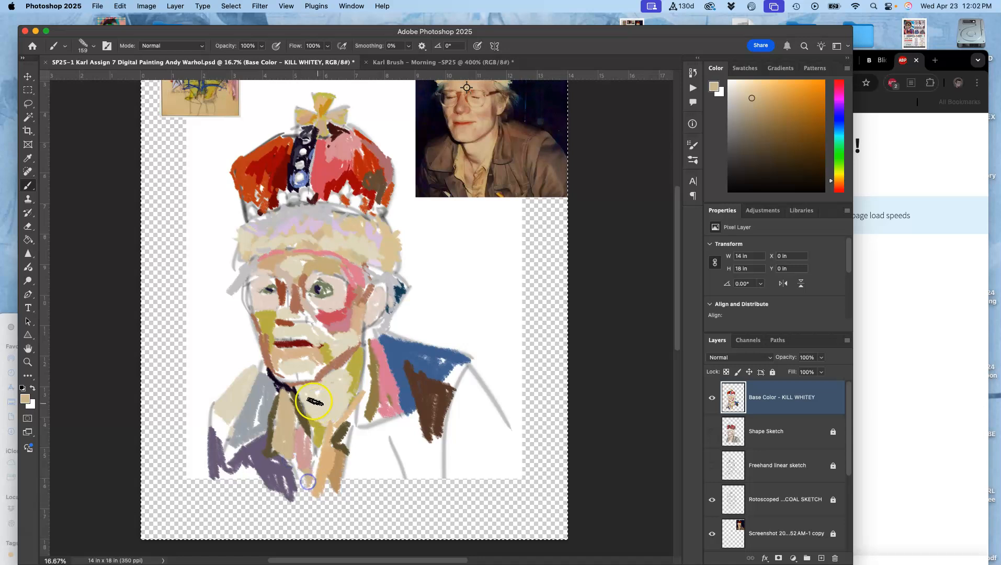
Outline the shirt collar and shirt front with dark brown sampled from the jacket's right side
alt+click(295, 389)
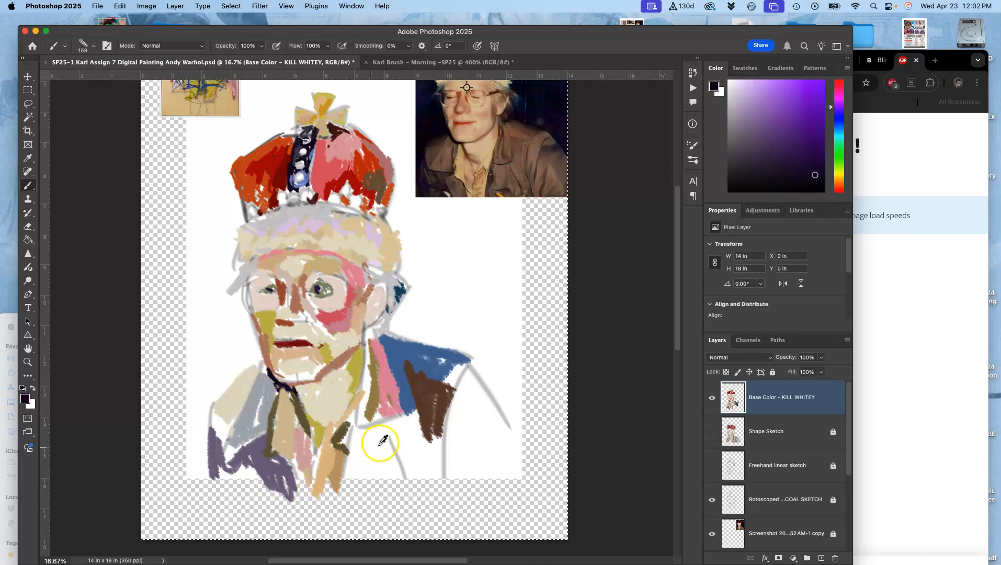
alt+click(421, 393)
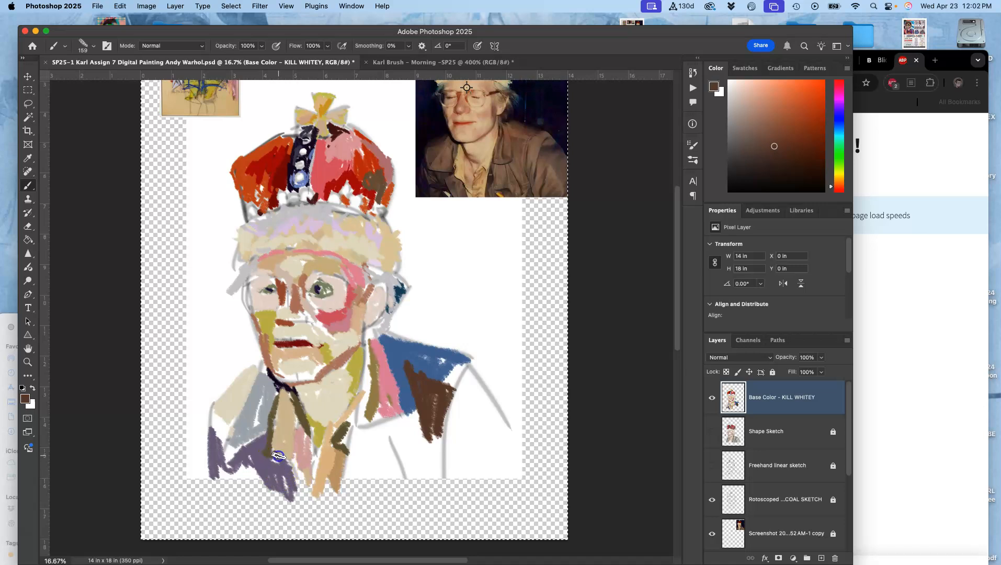
mouse_move(315, 488)
mouse_down()
mouse_move(341, 453)
mouse_move(333, 430)
mouse_move(339, 460)
mouse_move(347, 436)
mouse_move(340, 489)
mouse_move(365, 341)
mouse_move(348, 445)
mouse_move(386, 327)
mouse_move(371, 341)
mouse_move(374, 403)
mouse_move(367, 341)
mouse_move(362, 402)
mouse_move(355, 371)
mouse_up()
drag(375, 157, 383, 177)
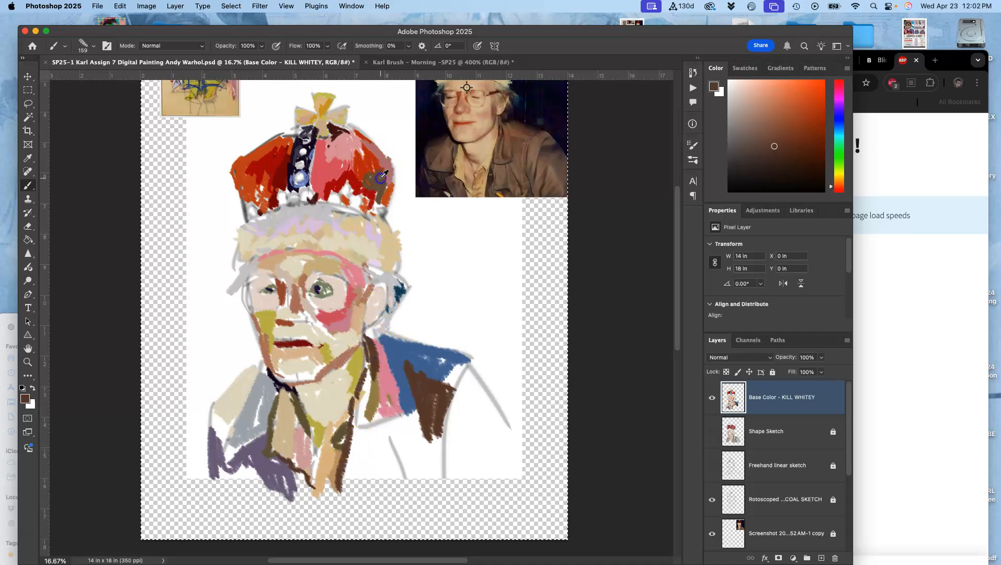
Sample the crown's brown patch and outline the lower edge of the right lapel and the jacket front below it
alt+click(381, 178)
mouse_move(388, 368)
mouse_down()
mouse_move(387, 389)
mouse_move(378, 377)
mouse_move(370, 406)
mouse_move(365, 385)
mouse_move(359, 431)
mouse_move(390, 410)
mouse_up()
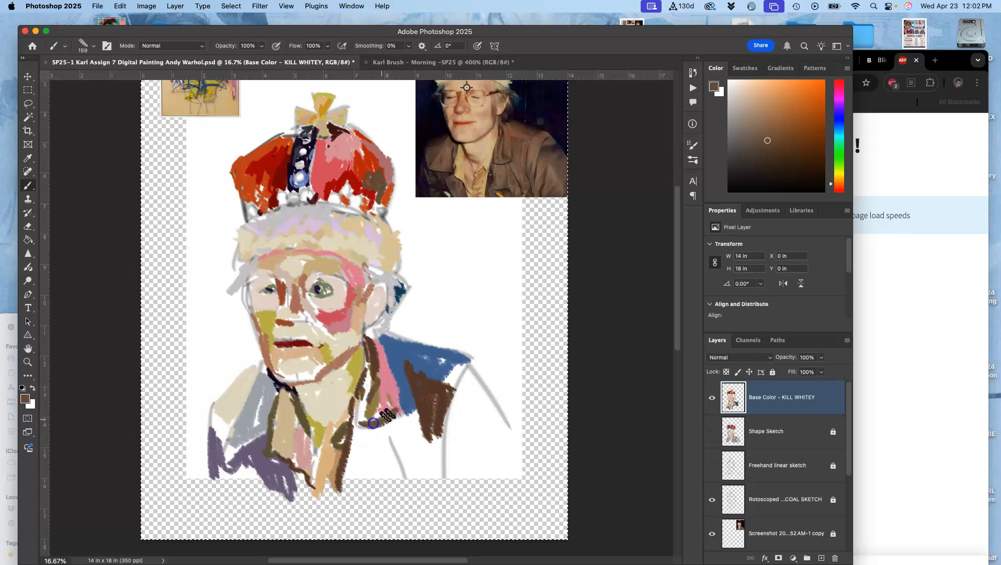
click(380, 404)
drag(380, 404, 387, 472)
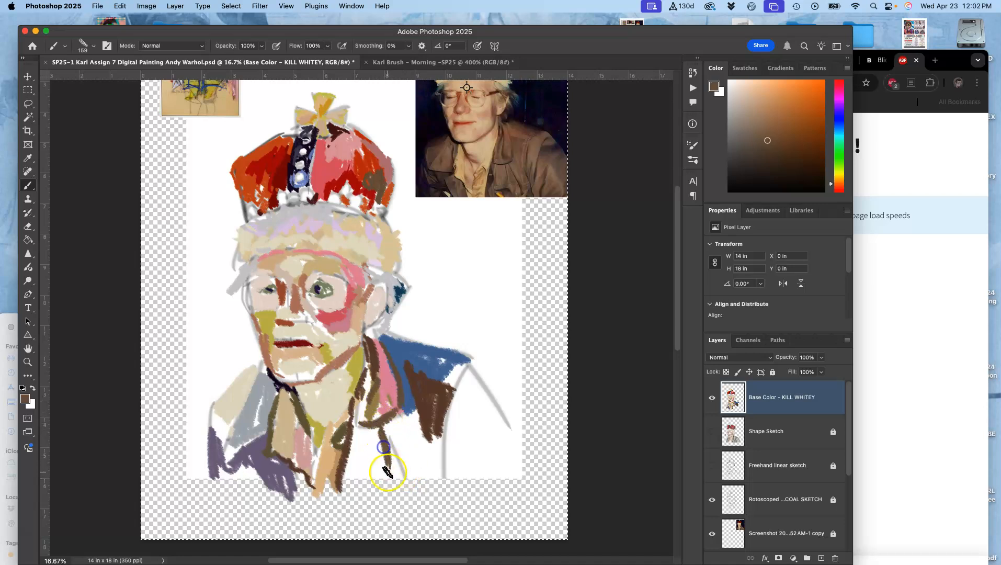
Paint the jacket's inner right edge in sampled crown red and the area at its base in dusty rose
alt+click(324, 190)
click(379, 458)
mouse_move(370, 462)
mouse_down()
mouse_move(352, 429)
mouse_move(353, 473)
mouse_move(341, 480)
mouse_move(381, 469)
mouse_up()
alt+click(389, 163)
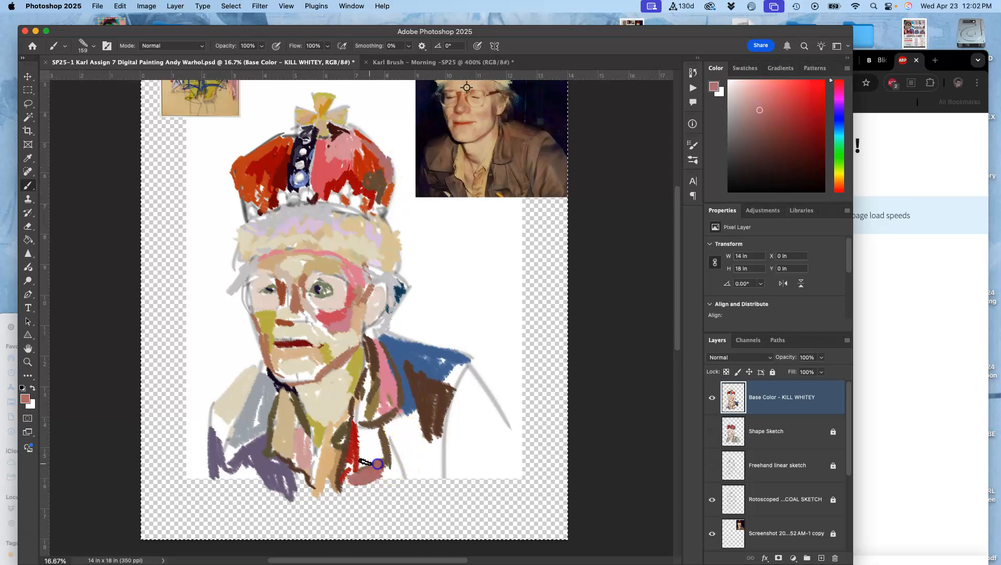
mouse_move(352, 439)
mouse_down()
mouse_move(367, 417)
mouse_move(364, 377)
mouse_up()
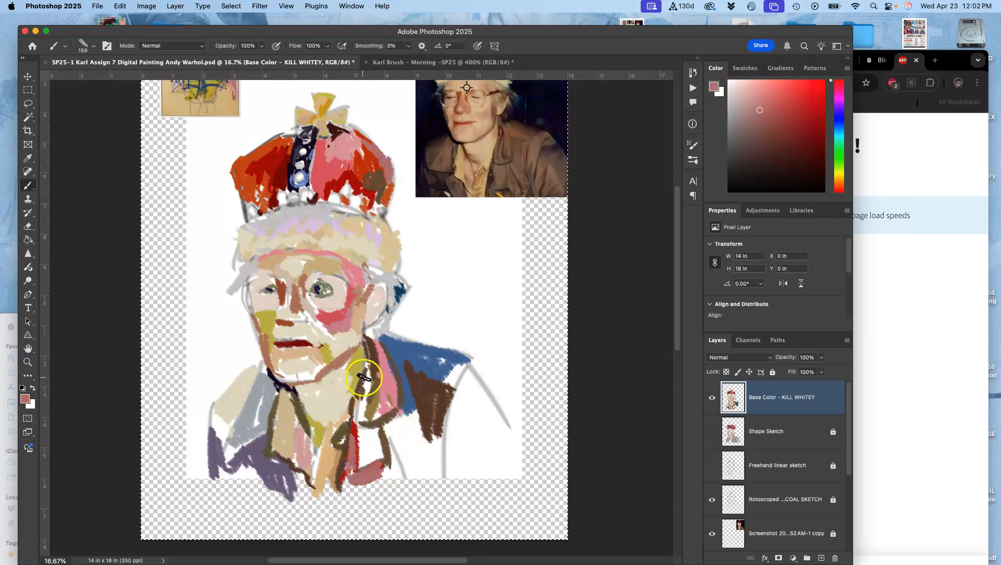
Fill the area below the right lapel and the lapel's inner strip with lavender sampled from the crown's fur
alt+click(297, 196)
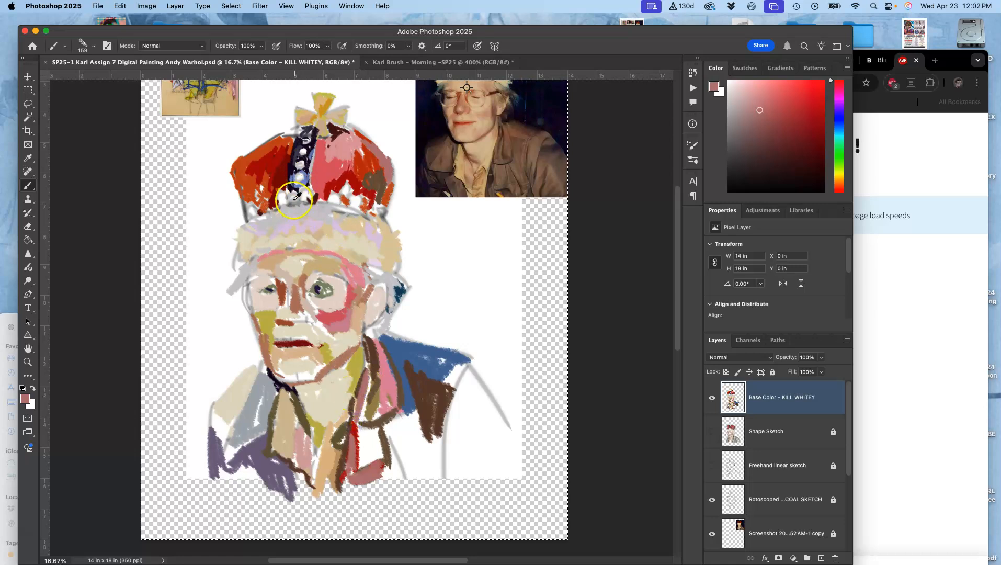
alt+click(288, 220)
mouse_move(363, 432)
mouse_down()
mouse_move(363, 458)
mouse_move(374, 425)
mouse_up()
drag(364, 395, 372, 379)
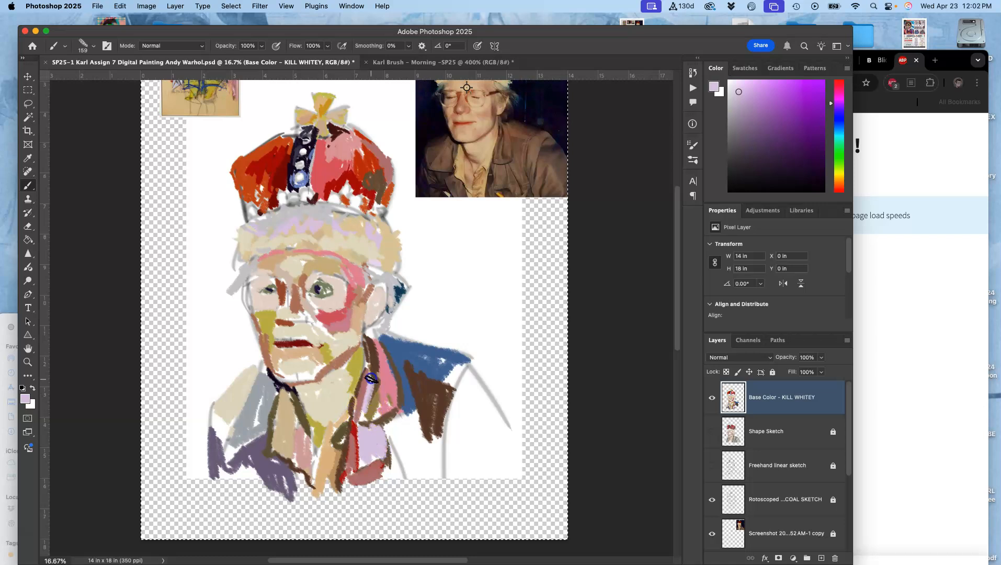
Block in the right sleeve with brown sampled from the reference jacket and a sampled tan
alt+click(550, 172)
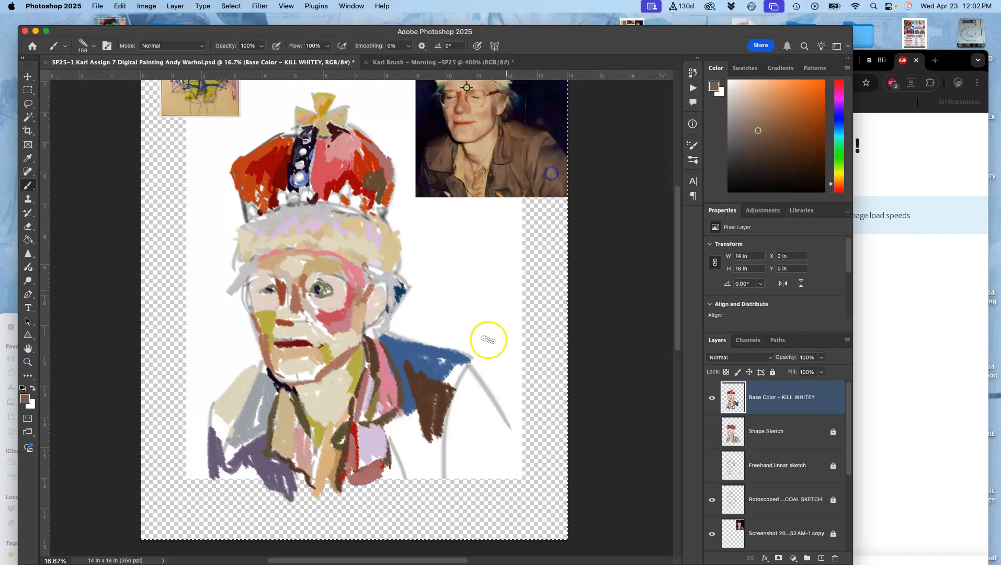
drag(453, 421, 477, 466)
alt+click(462, 429)
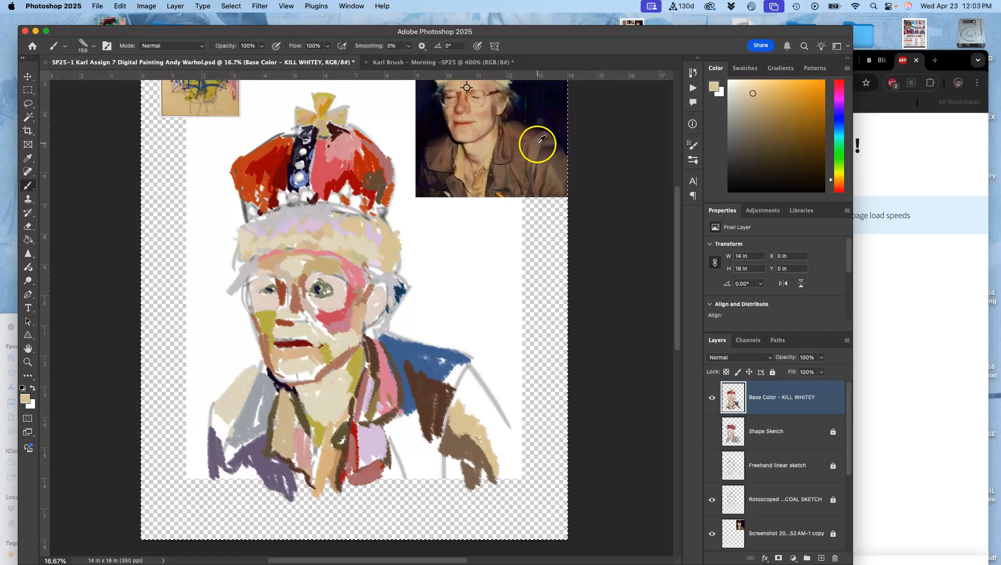
Paint the right shoulder seam and the lower jacket front with pink sampled from the crown
alt+click(344, 149)
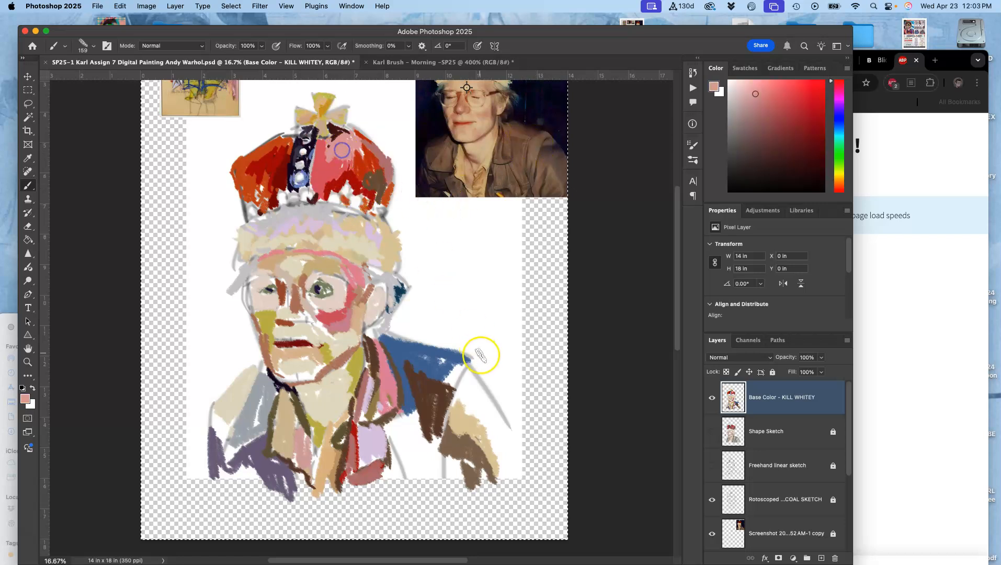
mouse_move(468, 379)
mouse_down()
mouse_move(444, 429)
mouse_move(440, 375)
mouse_move(475, 378)
mouse_move(480, 396)
mouse_up()
mouse_move(426, 470)
mouse_down()
mouse_move(399, 435)
mouse_move(408, 473)
mouse_move(395, 418)
mouse_up()
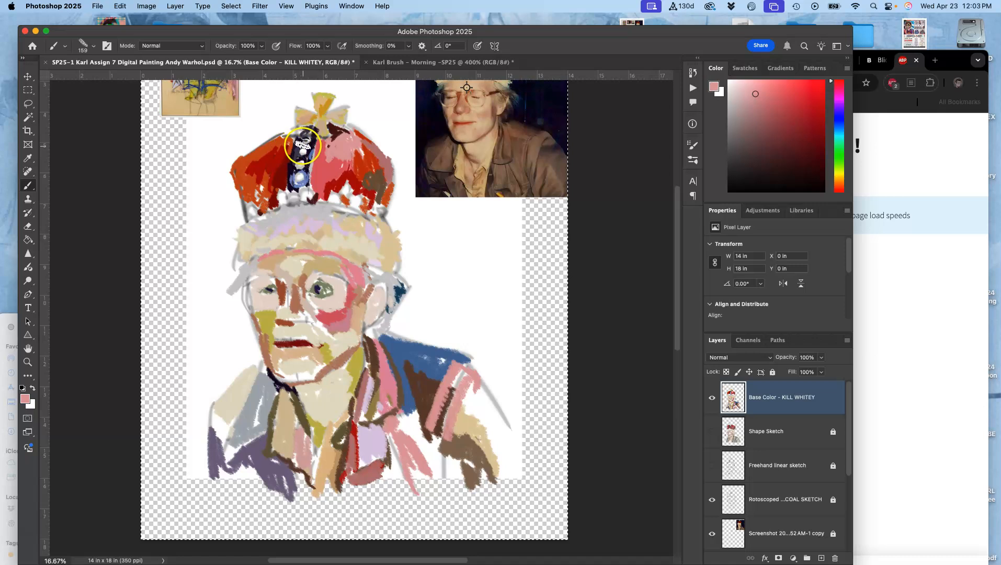
Paint the ornamental trim along the crown's base with golden yellow sampled from the abstract painting
alt+click(212, 84)
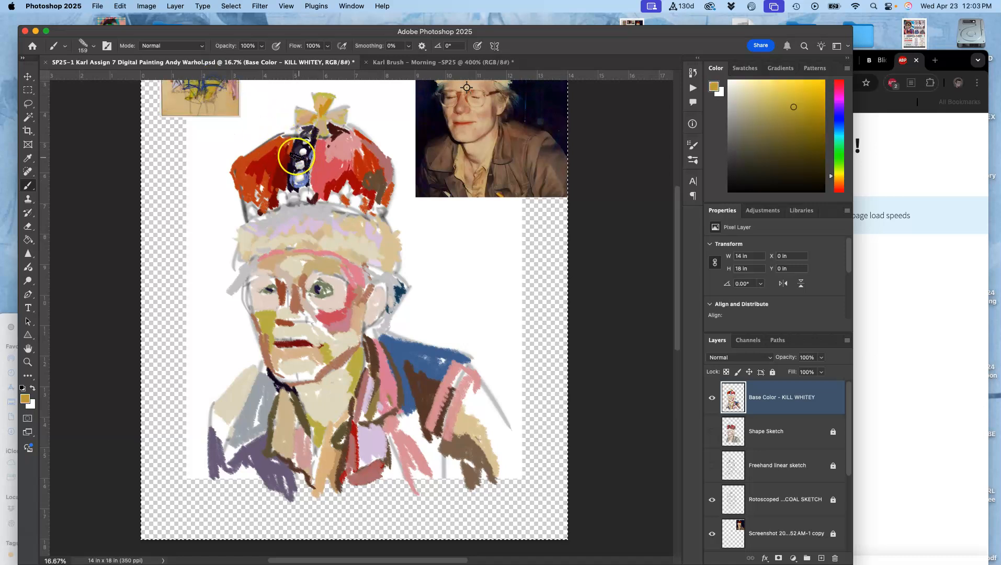
click(255, 211)
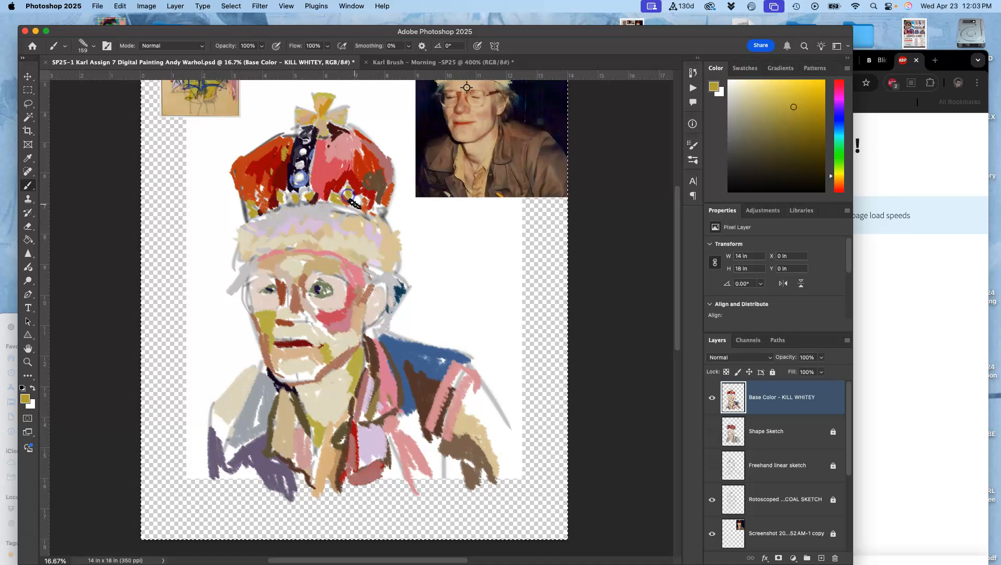
Shade the nose, the forehead edge and the chin and jawline with dark brown sampled from the jacket's right side
mouse_move(434, 271)
mouse_down()
mouse_move(455, 220)
mouse_move(438, 284)
mouse_up()
alt+click(413, 382)
click(345, 338)
mouse_move(367, 332)
mouse_down()
mouse_move(365, 407)
mouse_move(306, 405)
mouse_move(284, 349)
mouse_move(254, 337)
mouse_move(282, 405)
mouse_move(279, 384)
mouse_move(293, 354)
mouse_up()
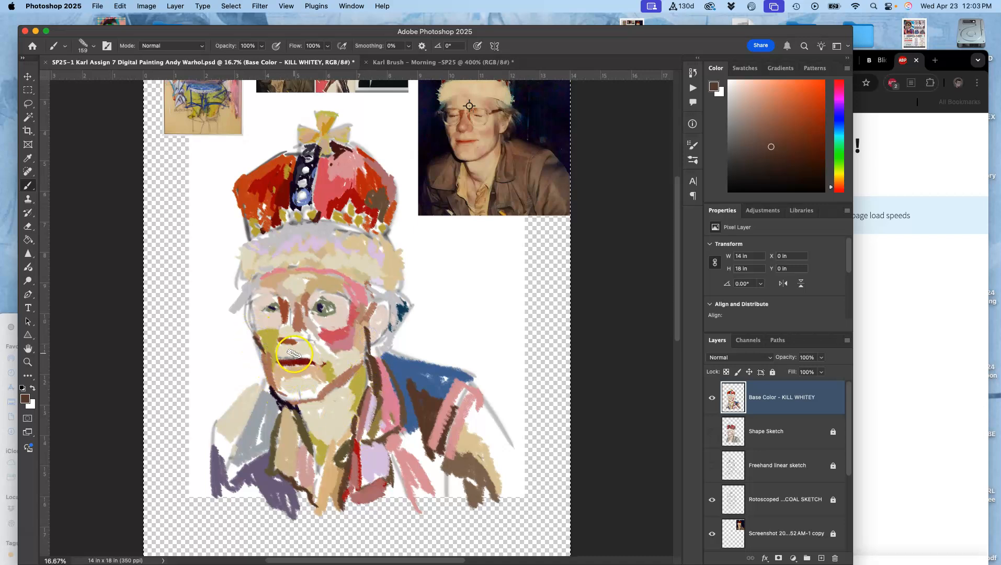
mouse_move(287, 320)
mouse_down()
mouse_move(280, 344)
mouse_move(303, 371)
mouse_move(306, 305)
mouse_up()
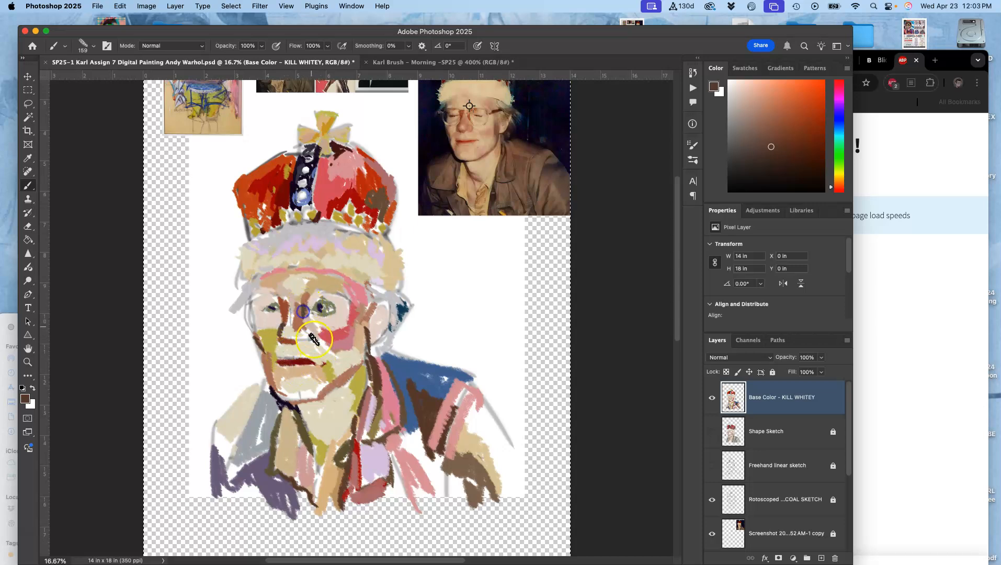
click(274, 354)
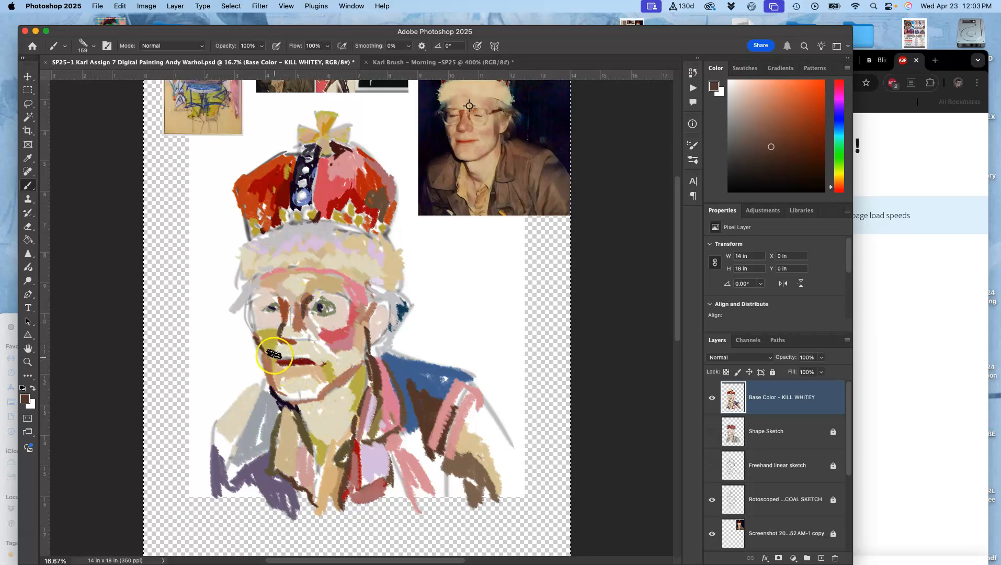
drag(262, 296, 255, 277)
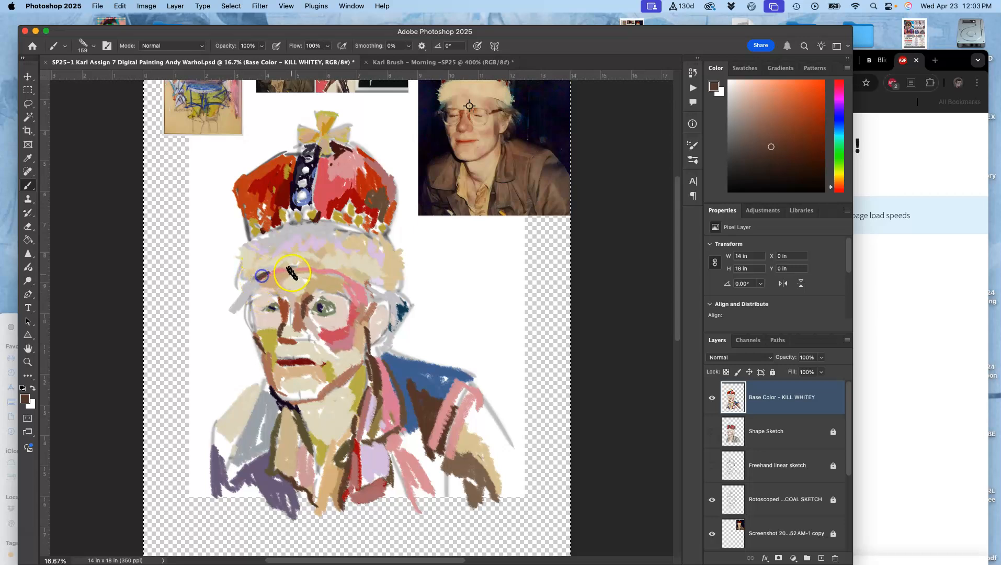
mouse_move(331, 270)
mouse_down()
mouse_move(370, 300)
mouse_move(376, 371)
mouse_move(355, 383)
mouse_up()
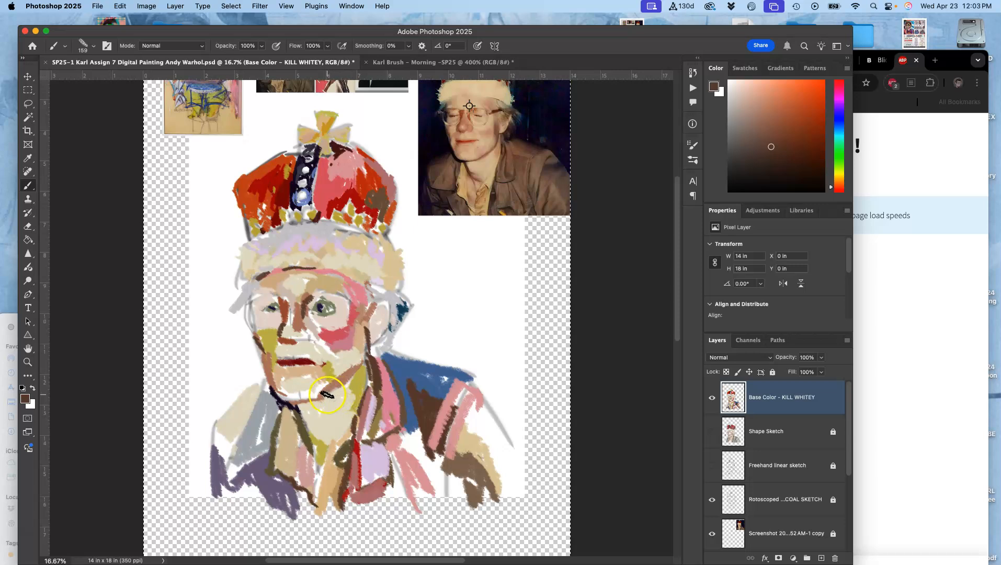
Fill the jacket front beside the right lapel with sampled pink and tan, adding brown from the reference jacket beside the lavender panel
alt+click(353, 358)
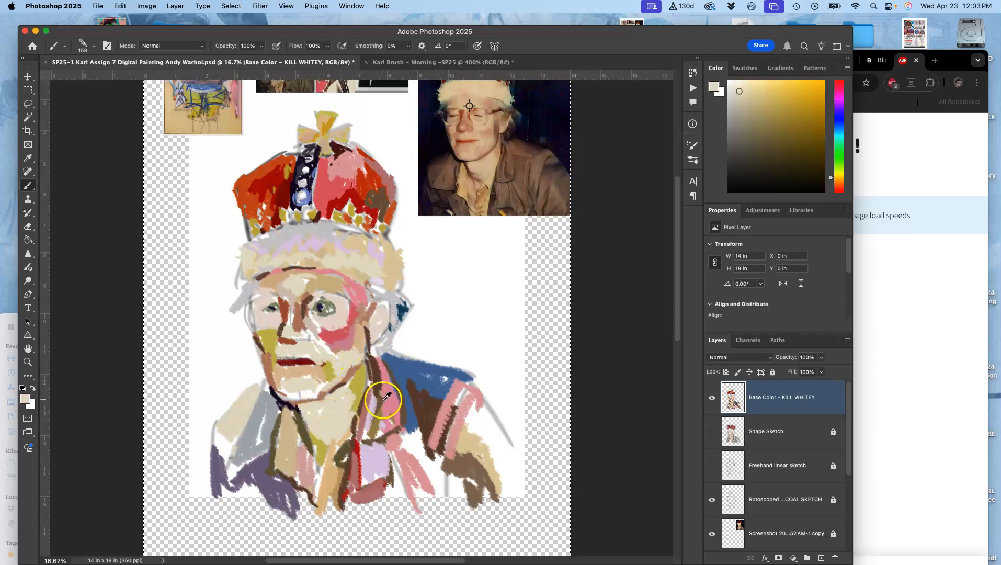
alt+click(392, 403)
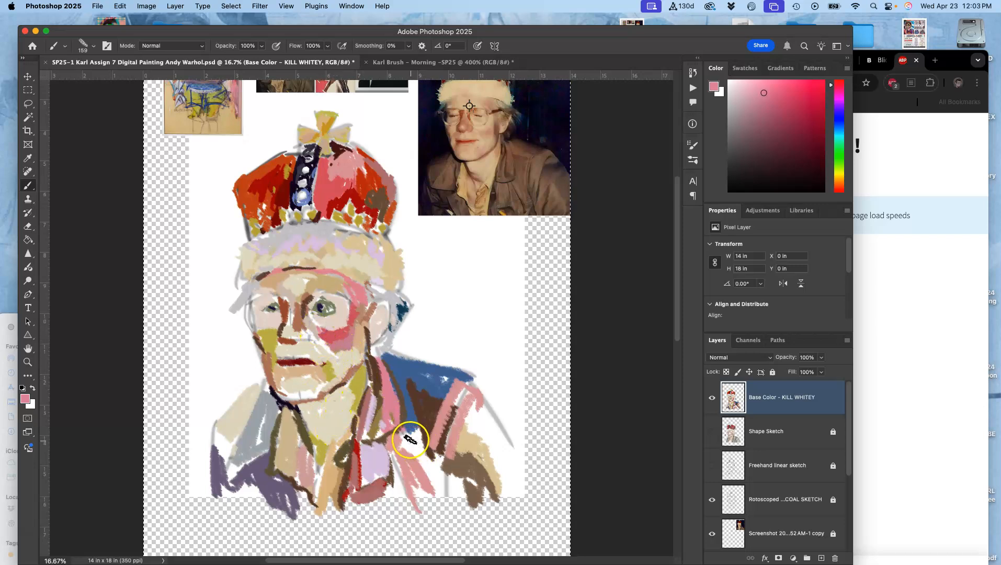
alt+click(466, 445)
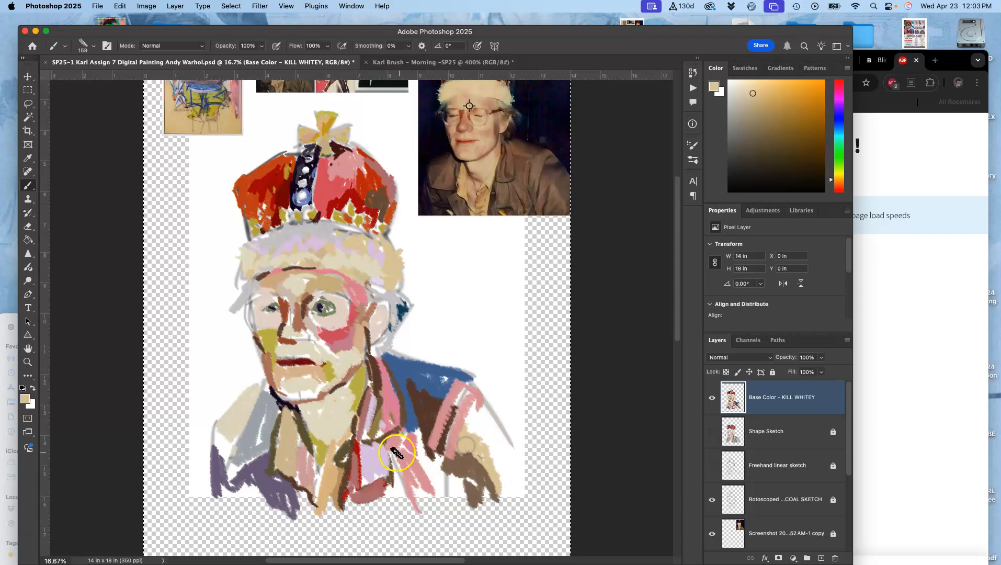
drag(375, 435, 411, 432)
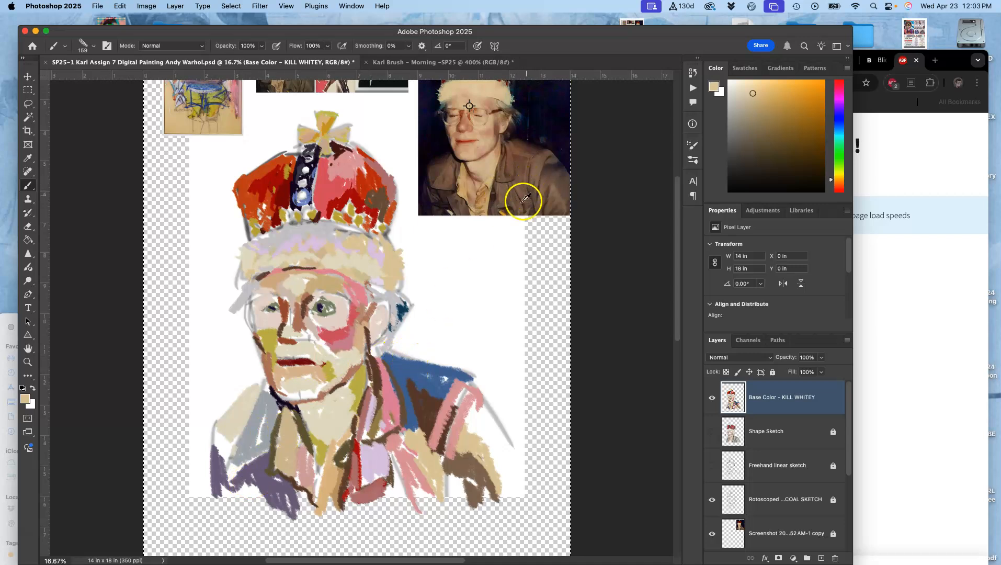
alt+click(511, 202)
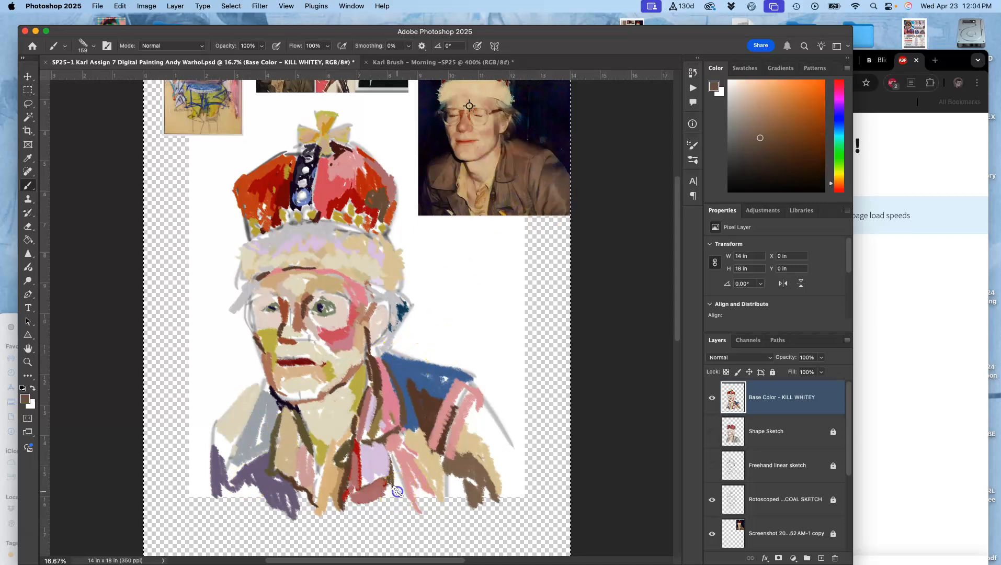
Block in the outer right sleeve with light blue, starting from blues sampled from the shoulder and the abstract painting
alt+click(404, 369)
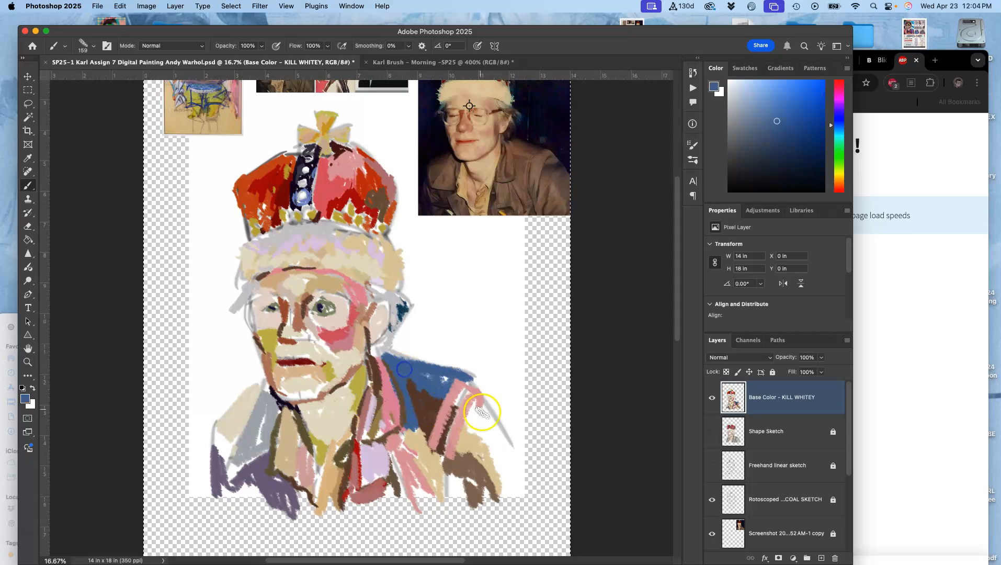
drag(474, 413, 482, 419)
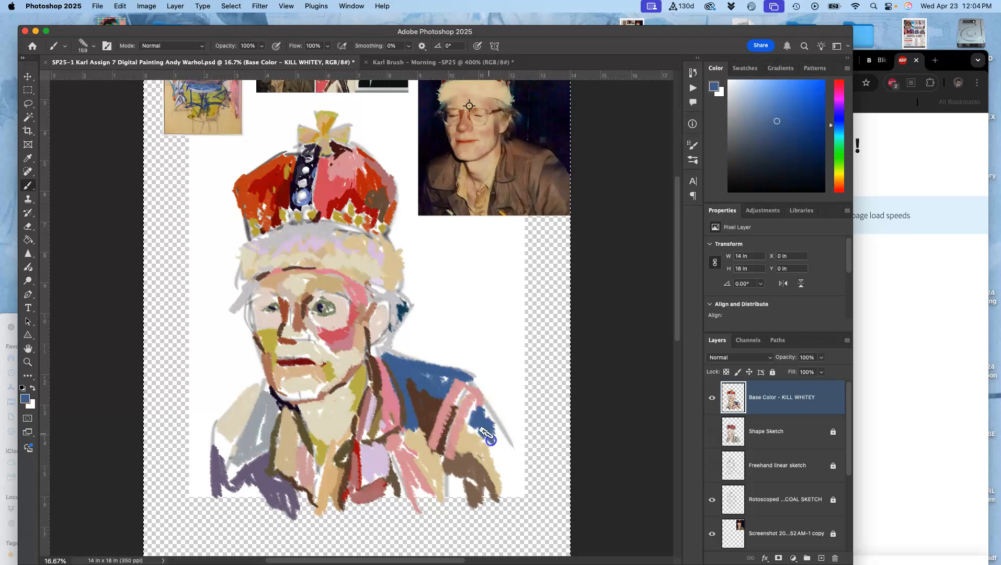
alt+click(201, 88)
drag(199, 89, 197, 88)
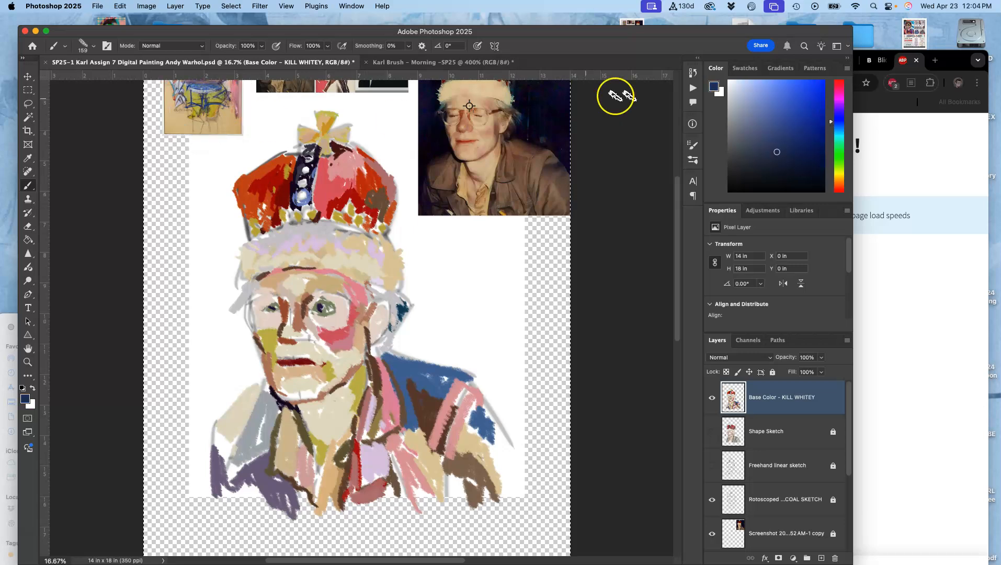
click(750, 107)
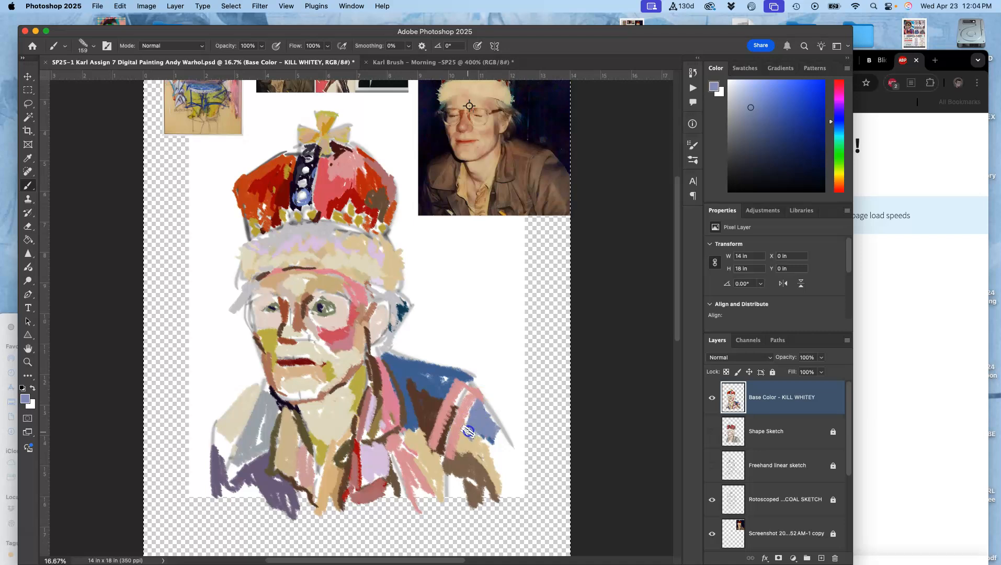
drag(502, 469, 514, 473)
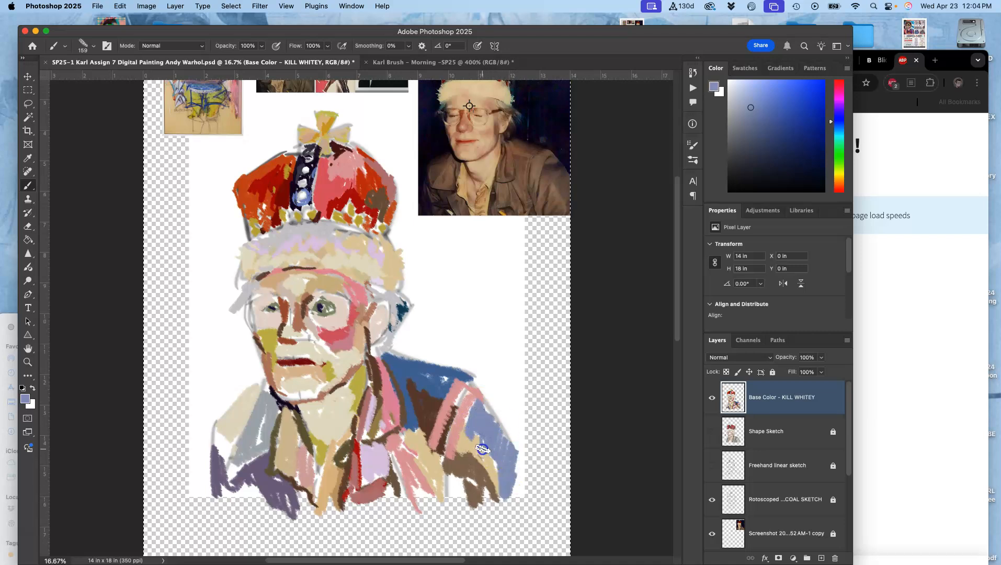
Paint the side of the neck below the right jaw with a light pink based on the crown's pink
drag(449, 326, 448, 354)
alt+click(375, 364)
alt+click(389, 419)
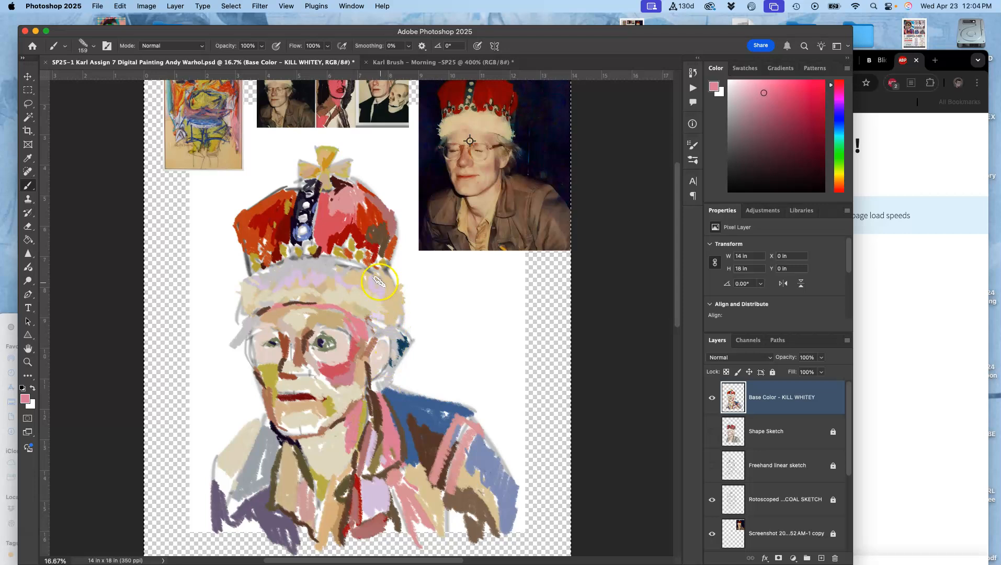
alt+click(349, 207)
alt+click(358, 420)
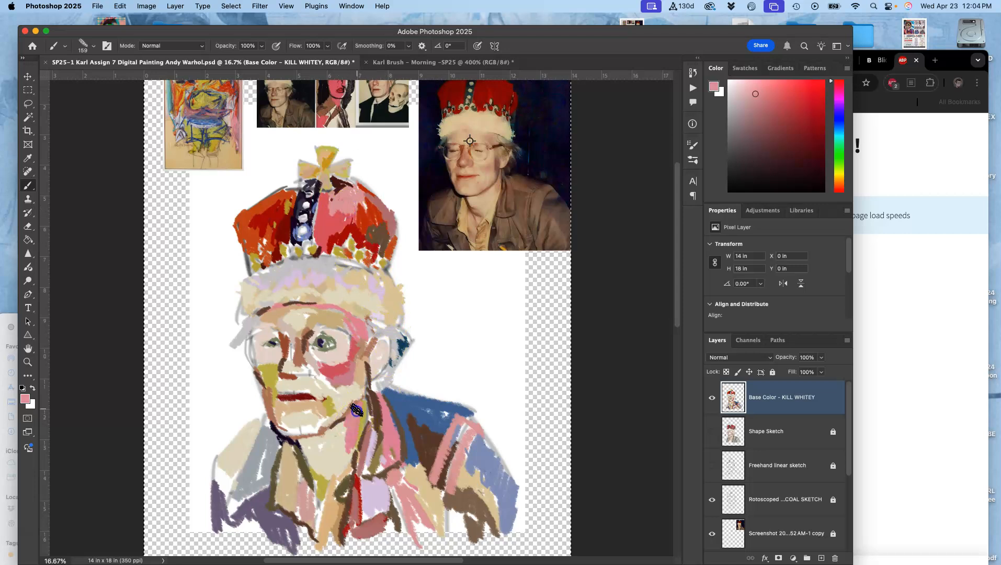
click(741, 95)
click(358, 415)
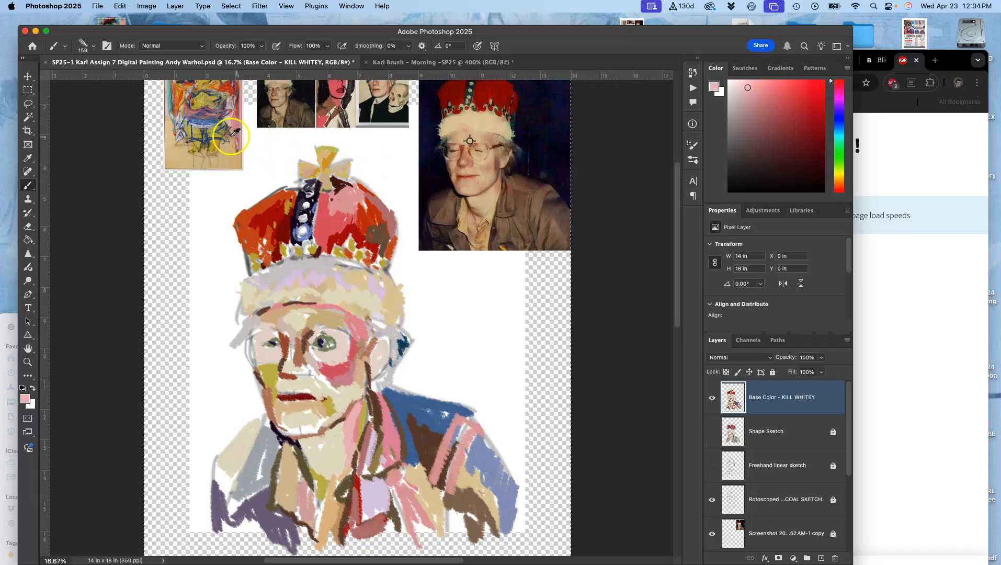
Shift a yellow sampled from the abstract painting to green and paint an accent at the right temple
alt+click(213, 136)
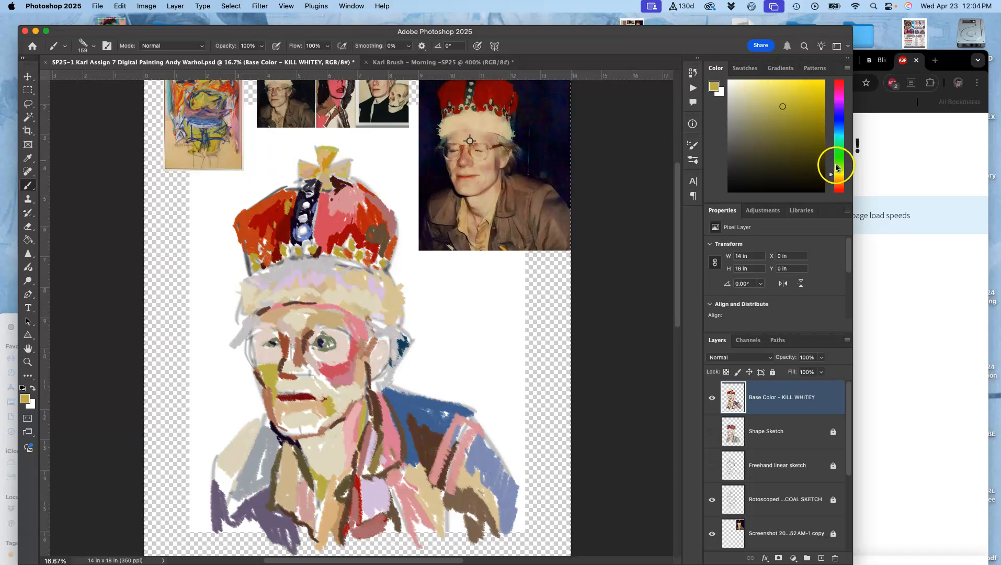
click(837, 163)
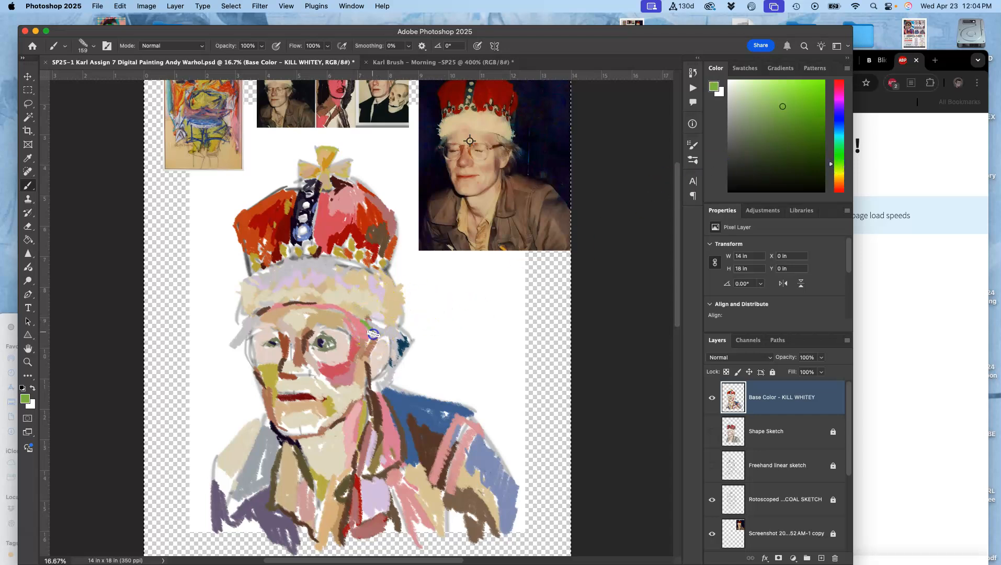
drag(375, 314, 387, 324)
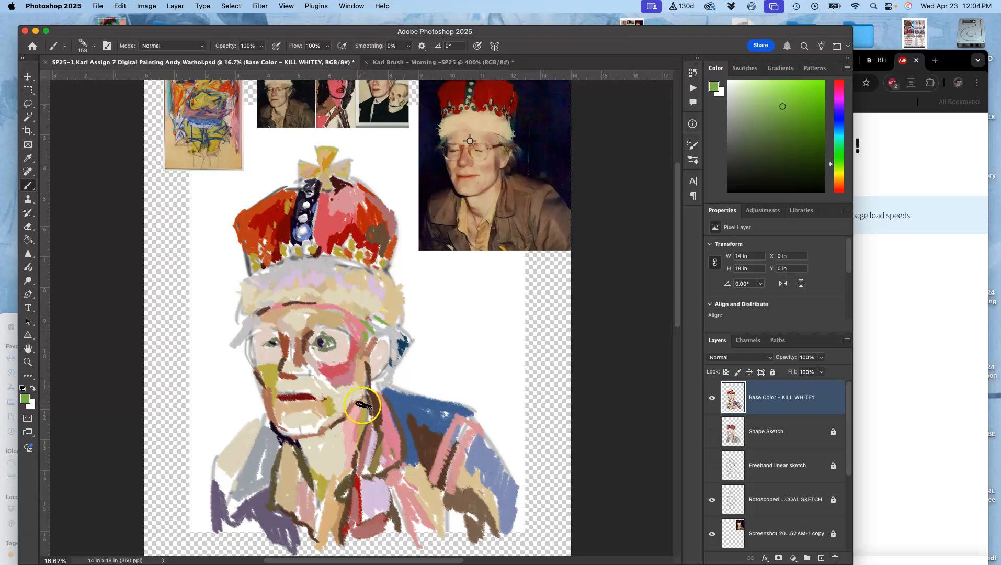
Try red and green accents on the outer right cheek, and shade its edge with muted gray-tan sampled from the reference portrait
alt+click(361, 486)
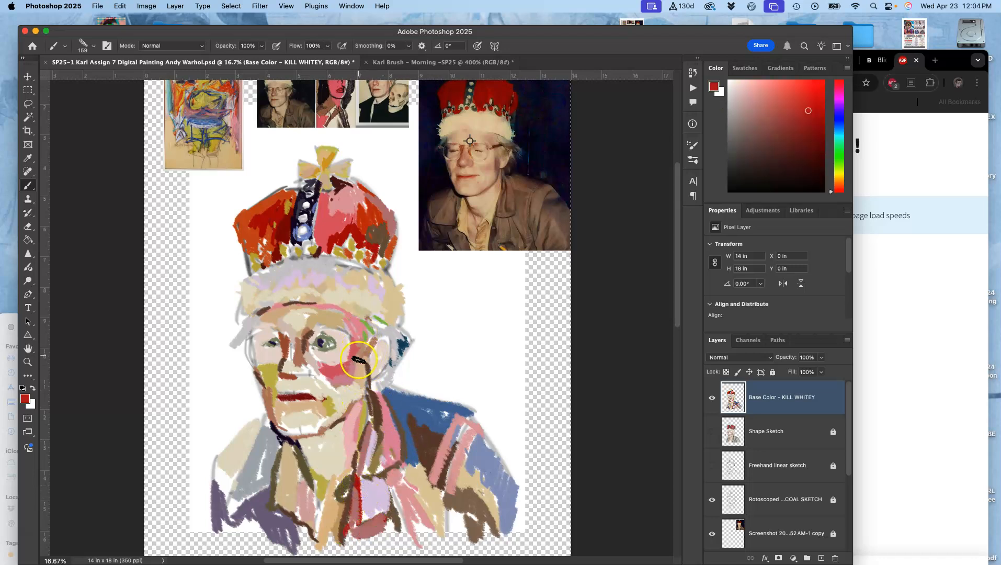
drag(359, 367, 359, 367)
alt+click(366, 330)
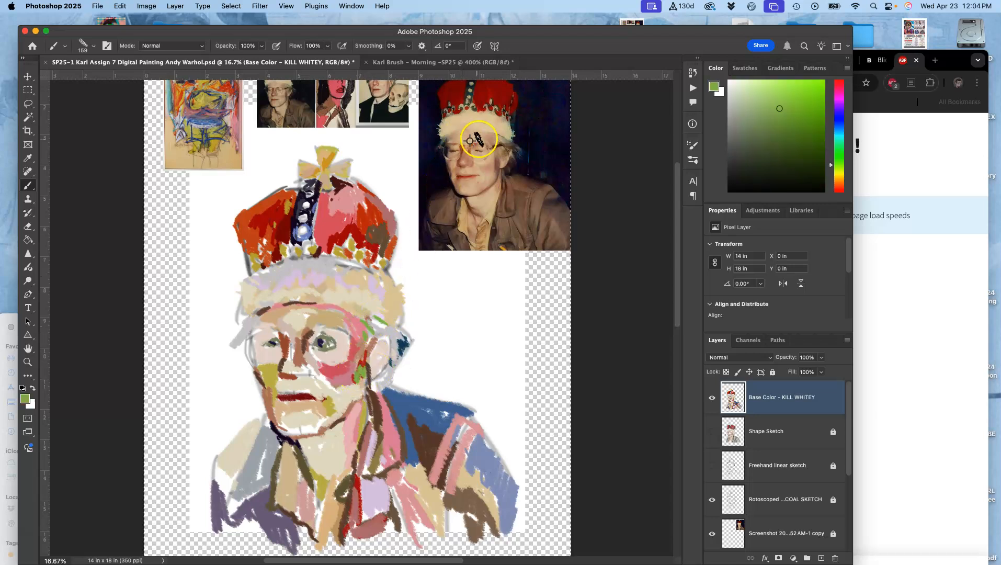
alt+click(503, 139)
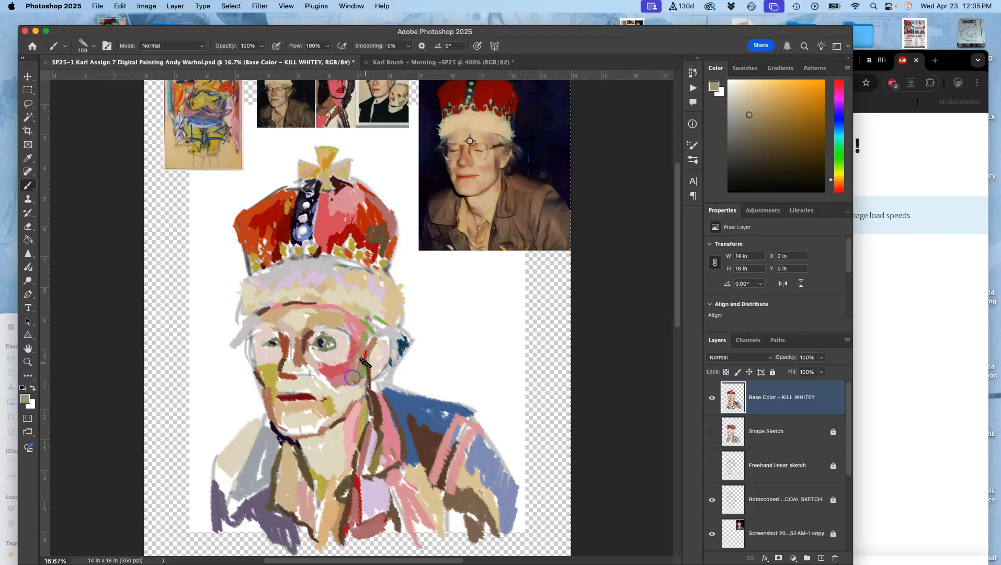
mouse_move(353, 407)
mouse_down()
mouse_move(353, 433)
mouse_move(338, 440)
mouse_move(352, 416)
mouse_up()
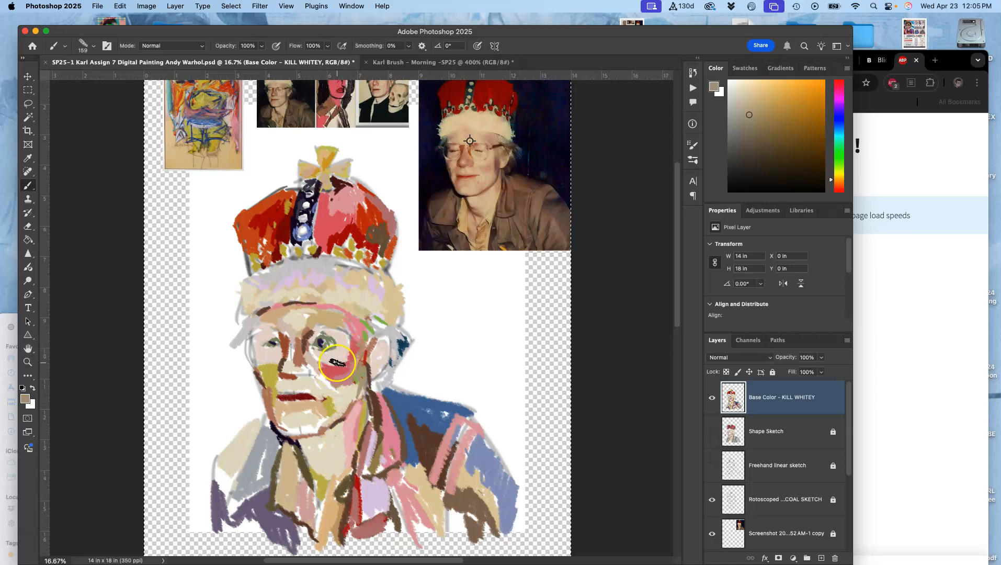
Paint around the right eye and on the ear with tans sampled from the chin and the right sleeve
alt+click(296, 407)
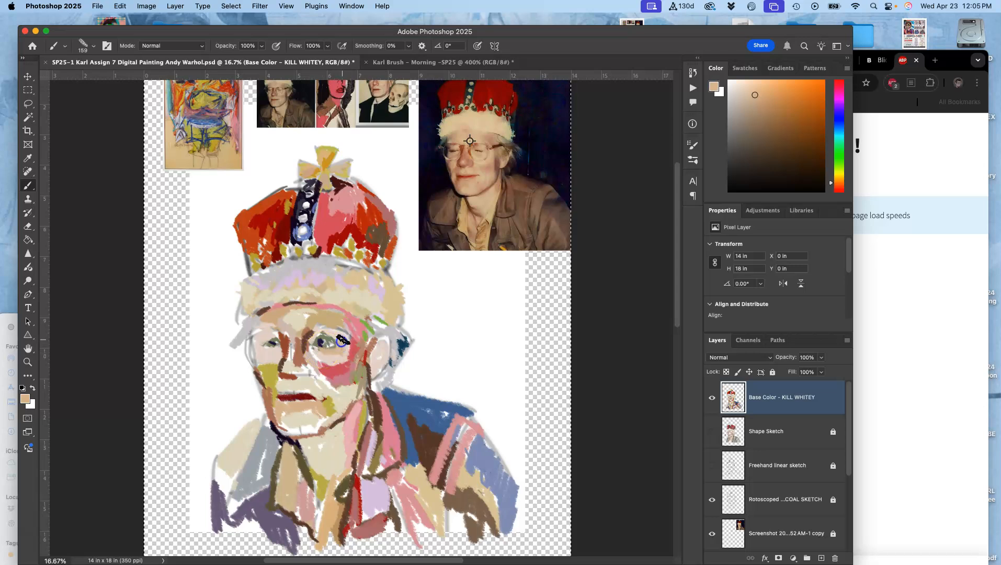
drag(336, 351, 341, 346)
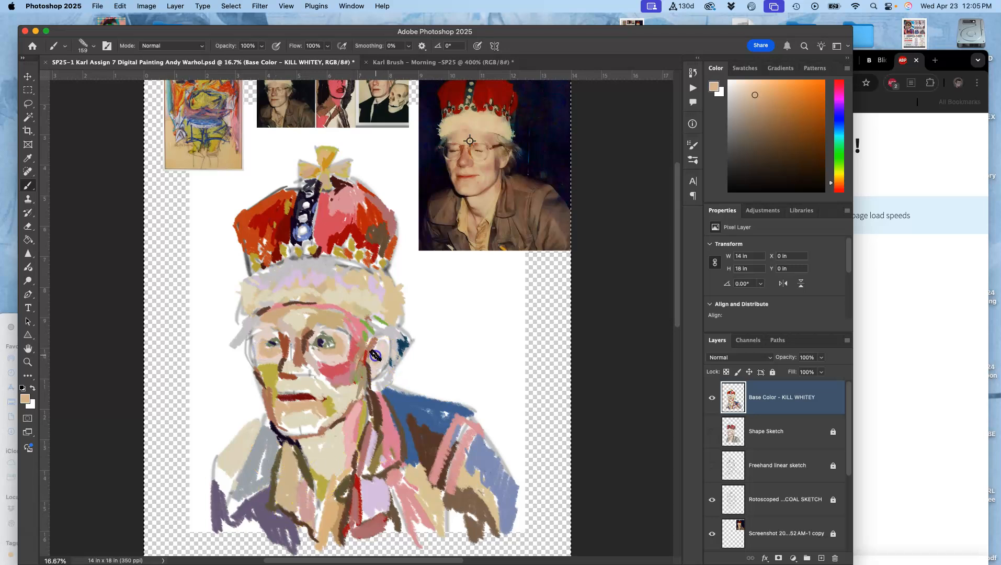
alt+click(426, 410)
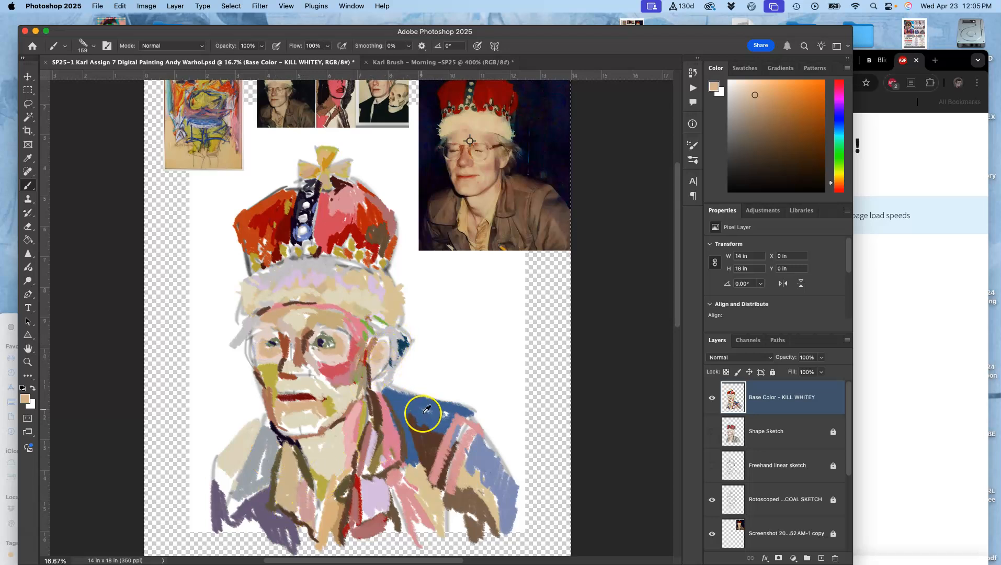
alt+click(470, 488)
click(382, 335)
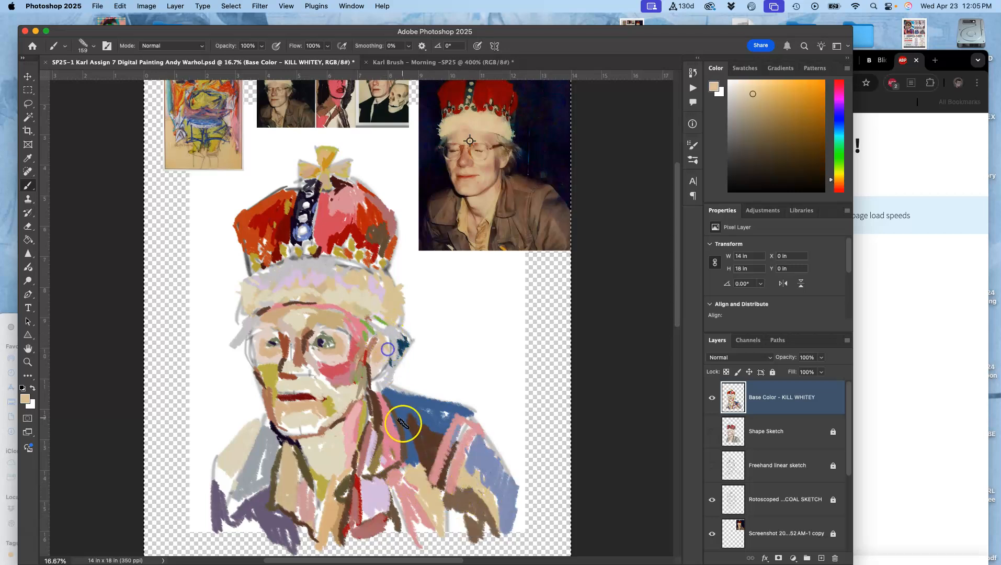
Define the ear, the left eye and brow, the jawline and the mouth with brown sampled from the right sleeve
alt+click(458, 502)
click(370, 329)
mouse_move(370, 329)
mouse_down()
mouse_move(397, 343)
mouse_move(386, 361)
mouse_up()
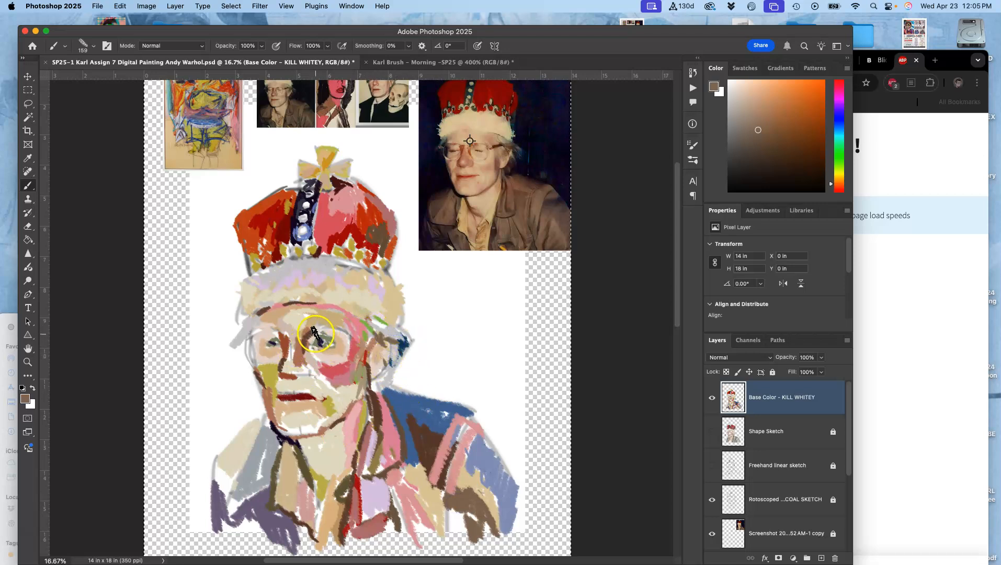
click(278, 357)
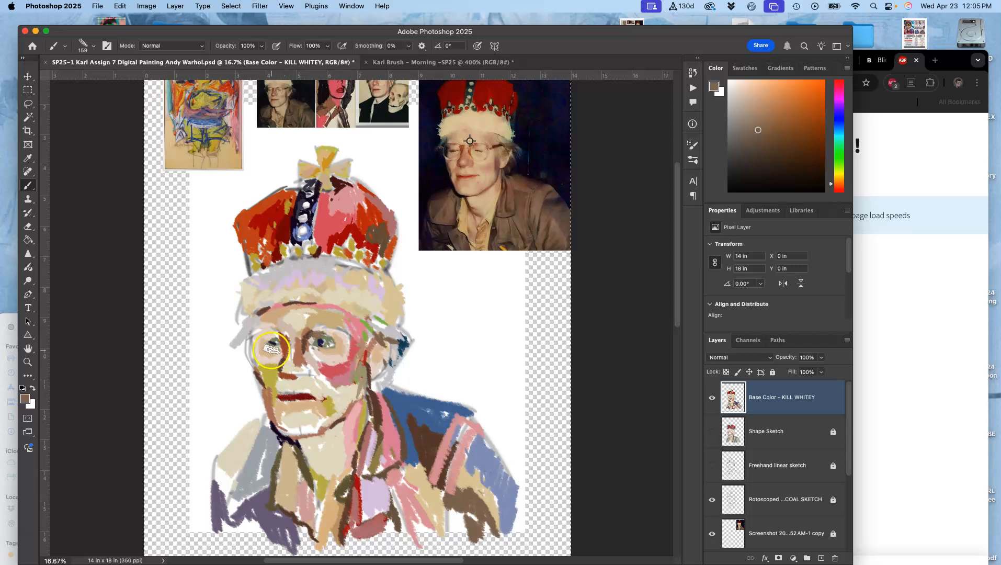
click(256, 327)
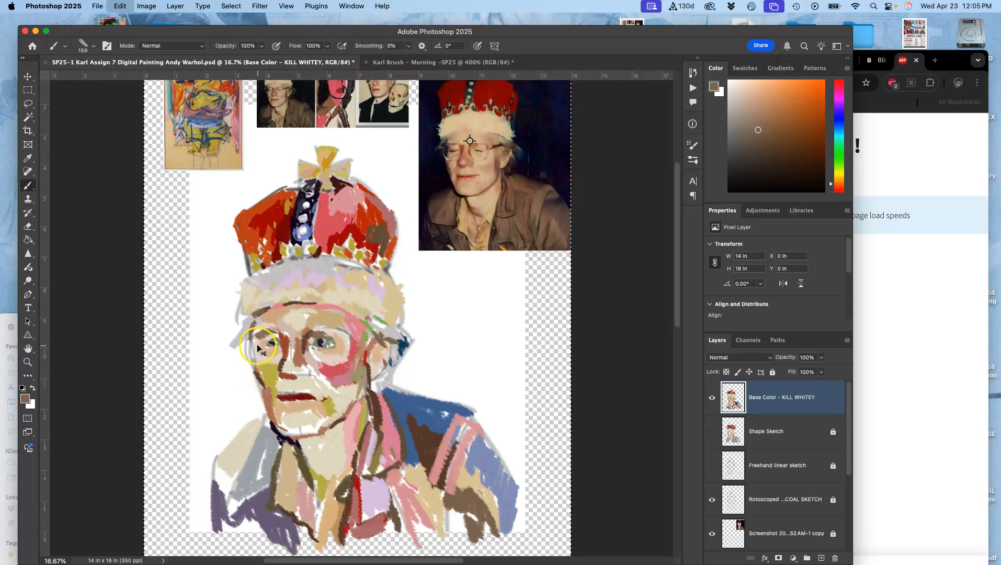
mouse_move(262, 386)
mouse_down()
mouse_move(290, 467)
mouse_move(295, 432)
mouse_move(336, 424)
mouse_move(297, 407)
mouse_move(309, 412)
mouse_move(352, 377)
mouse_move(341, 421)
mouse_up()
drag(296, 388, 310, 389)
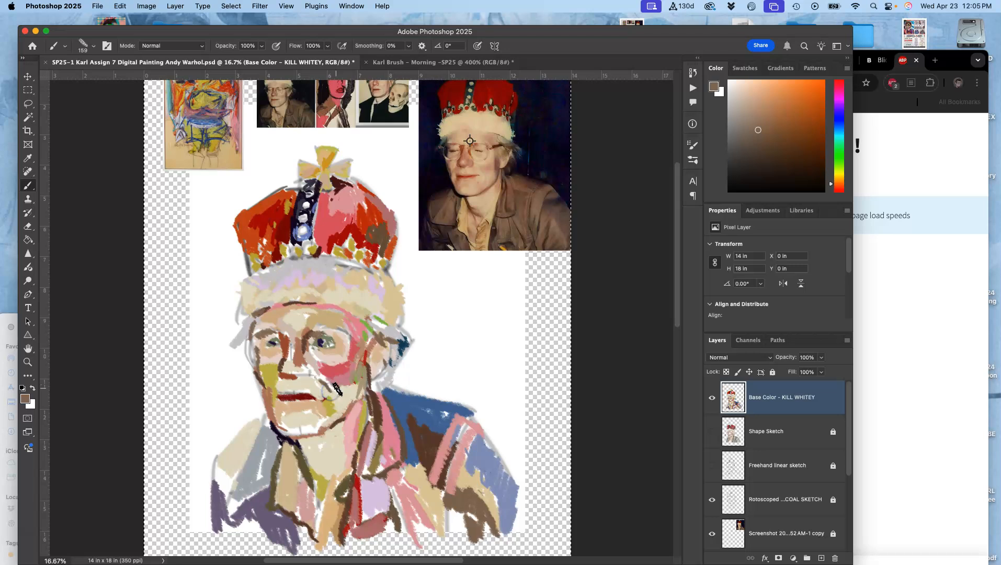
Paint the lower right cheek, jaw and neck with pink sampled from the crown, cream from the neck and lilac from the fur trim
alt+click(344, 203)
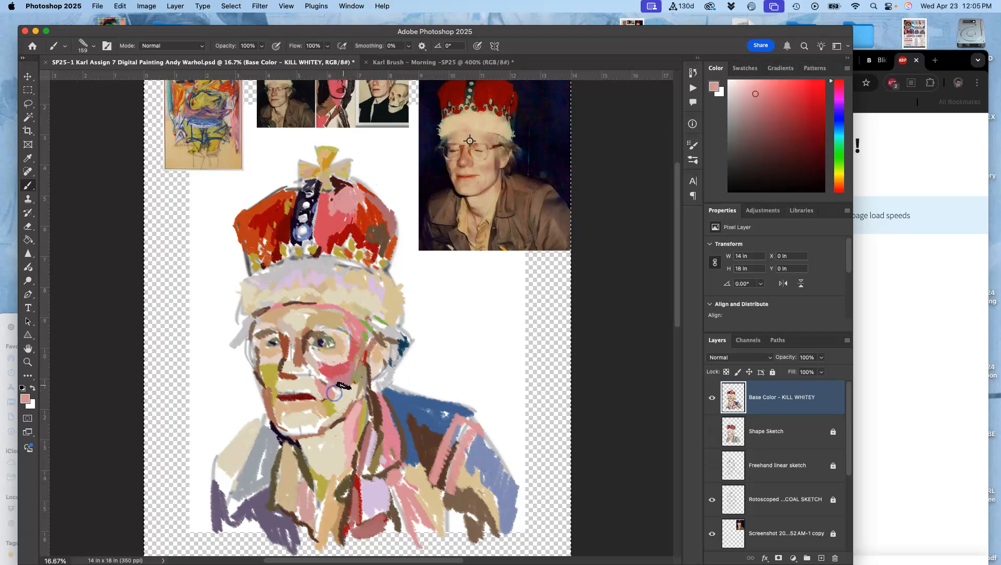
alt+click(362, 426)
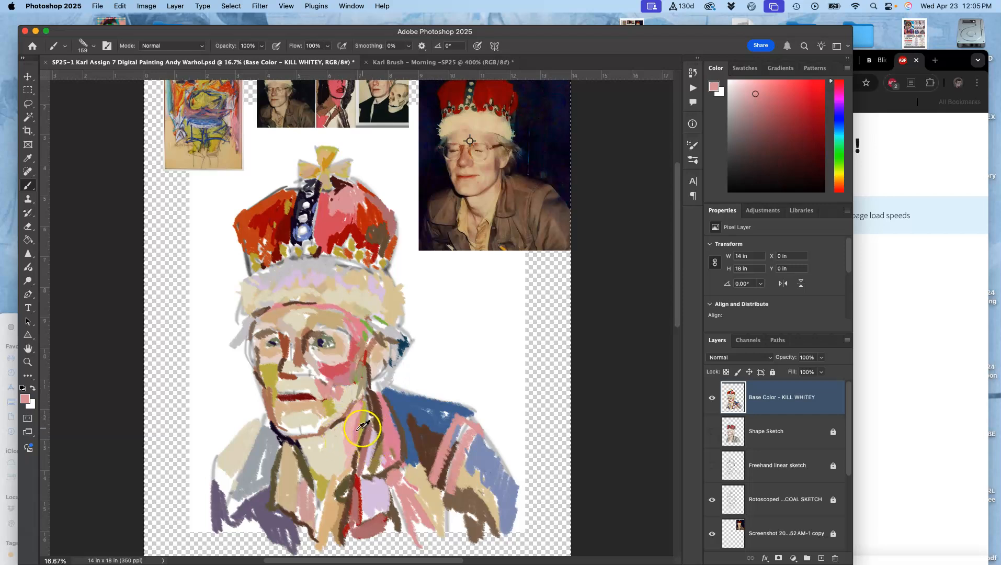
alt+click(338, 451)
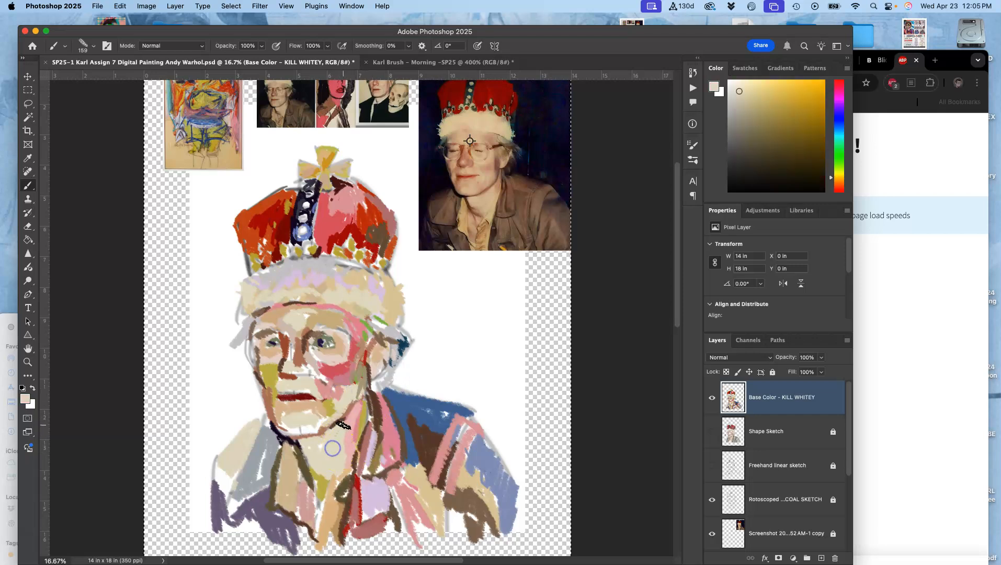
alt+click(339, 392)
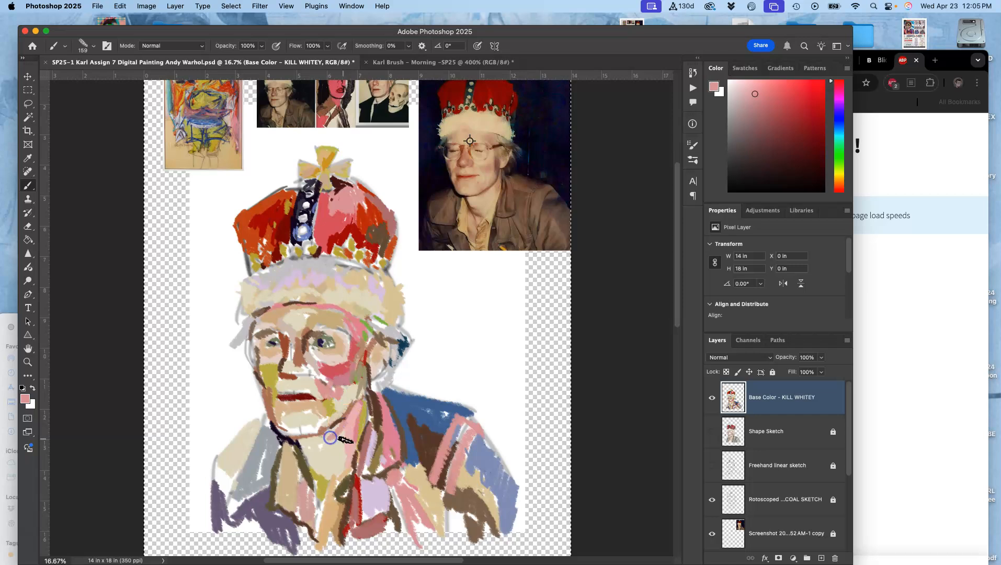
alt+click(338, 312)
alt+click(378, 283)
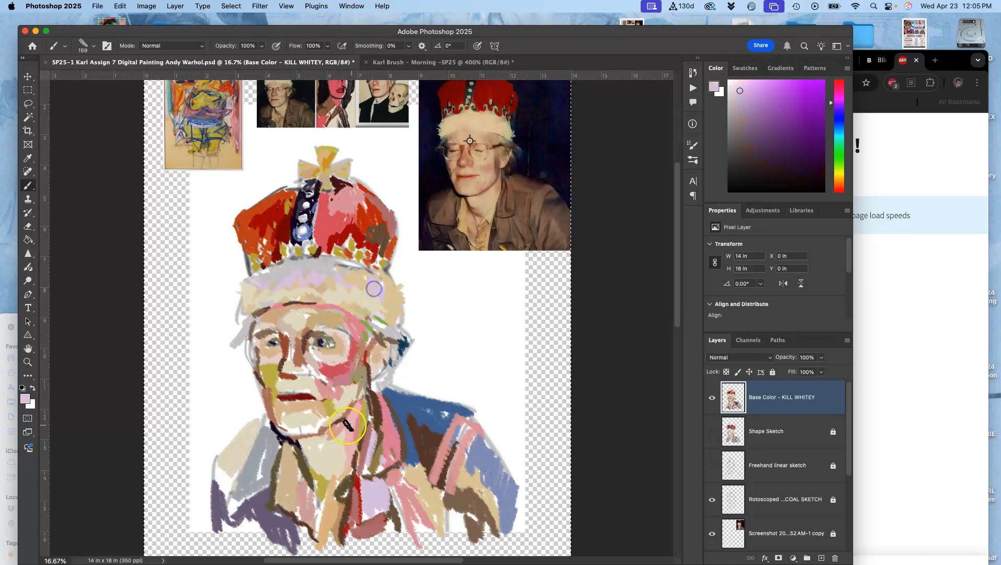
alt+click(338, 477)
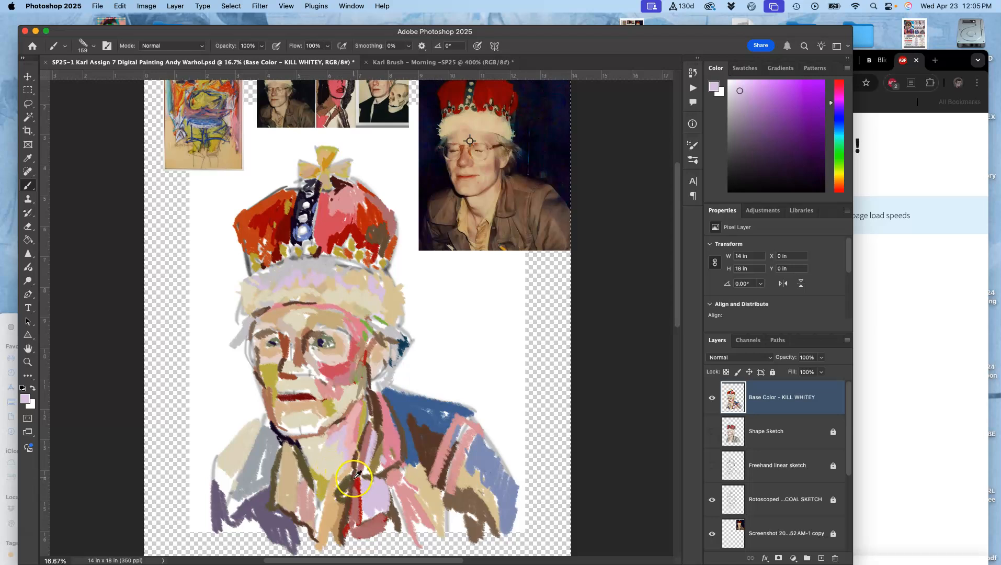
Paint dark strokes down the shirt front below the neck with brown sampled from the collar
alt+click(354, 477)
drag(320, 540, 321, 545)
drag(315, 496, 319, 539)
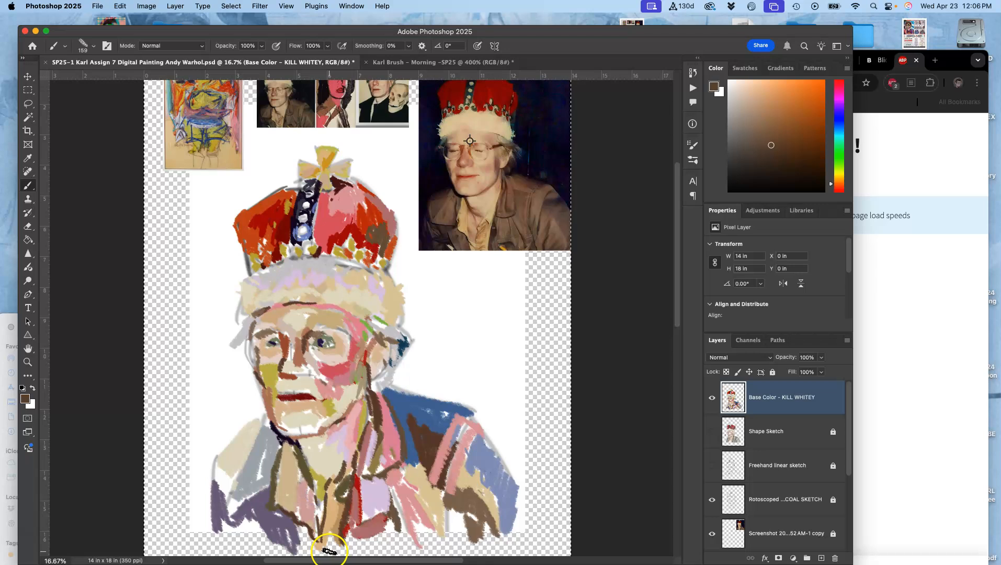
key(super+minus)
drag(398, 192, 420, 167)
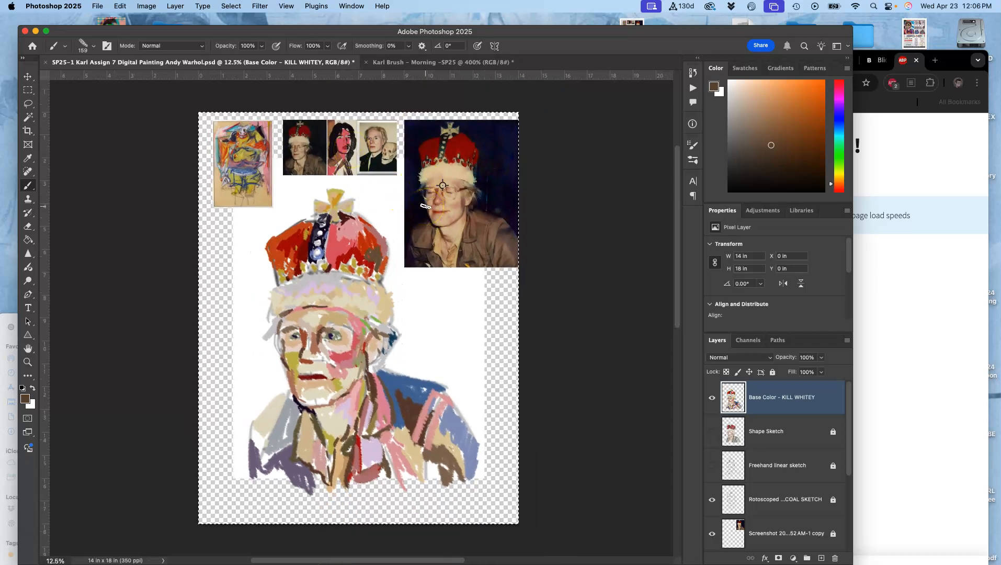
Toggle the Base Color - KILL WHITEY layer's visibility to compare the painting with the charcoal sketch beneath
click(710, 398)
click(709, 398)
click(710, 398)
click(710, 397)
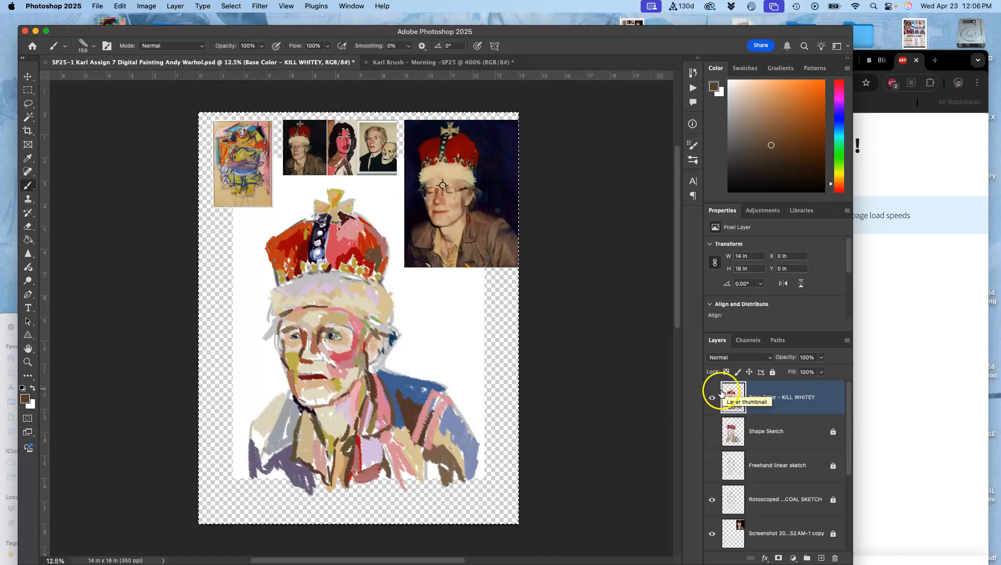
Hide the Base Color - KILL WHITEY layer, then show, select and unlock the Shape Sketch layer
click(712, 397)
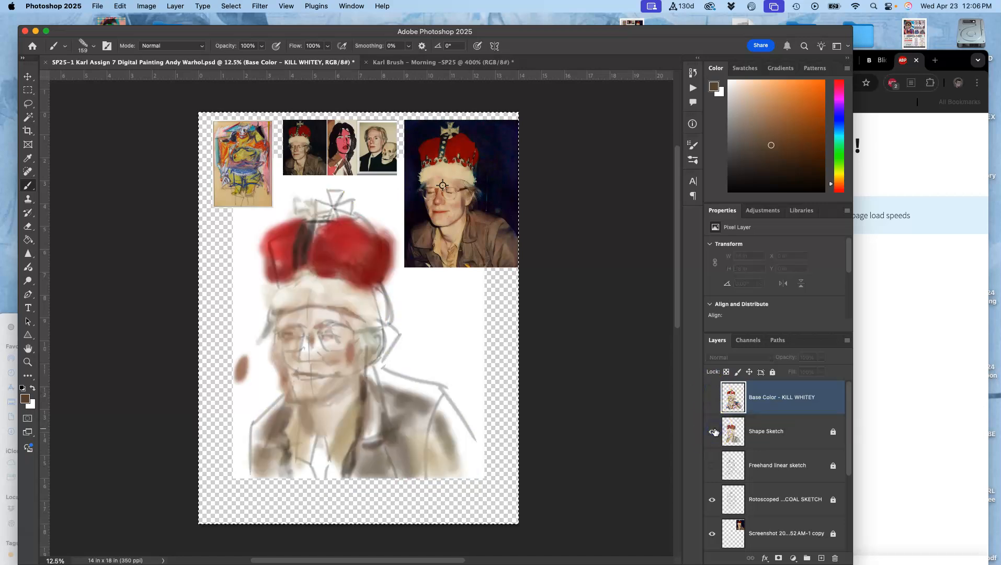
click(712, 398)
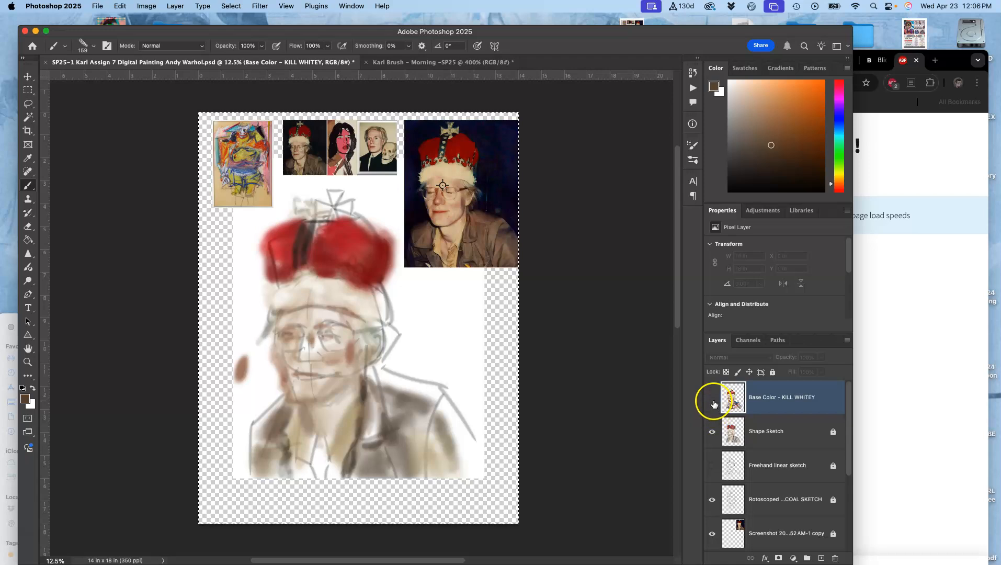
click(756, 435)
click(772, 372)
click(711, 397)
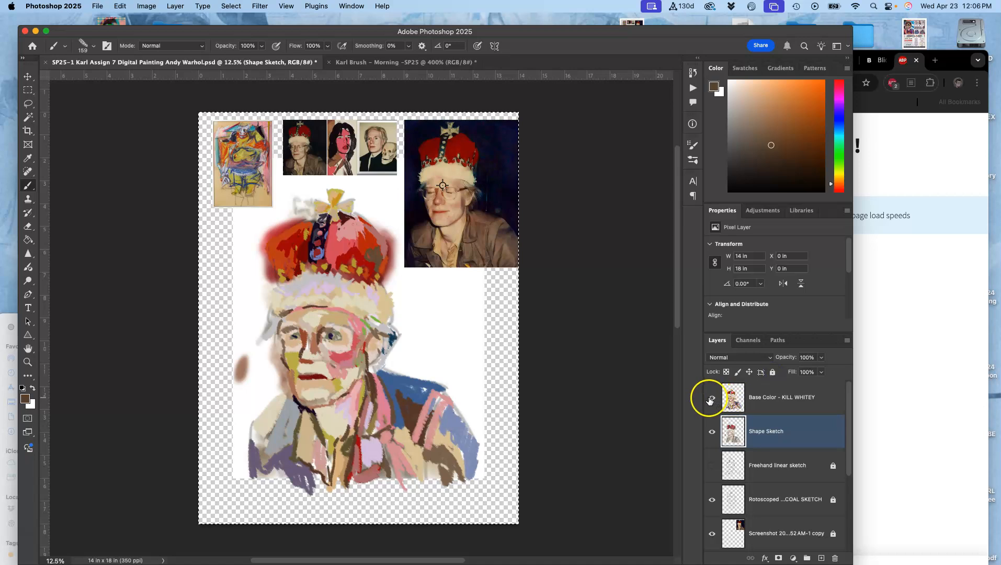
click(760, 424)
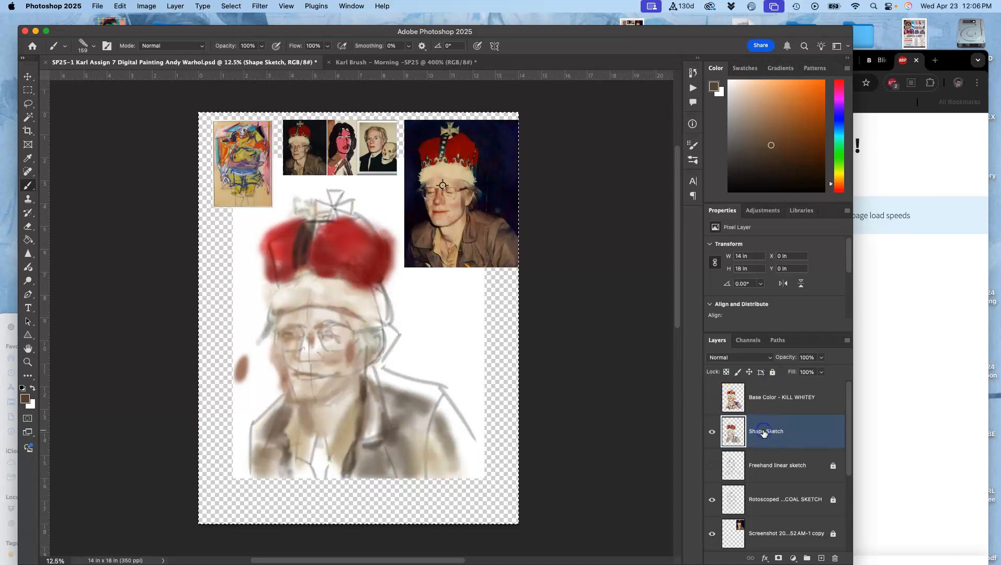
Move the whole Shape Sketch artwork slightly right to match the charcoal outline, and clear the selection
key(super+t)
drag(416, 362, 426, 366)
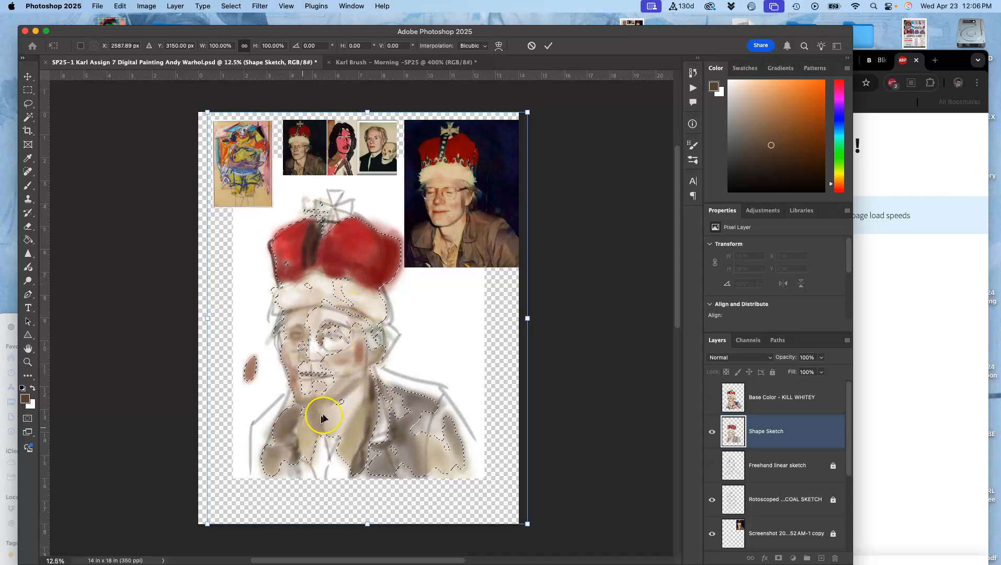
click(27, 104)
click(409, 366)
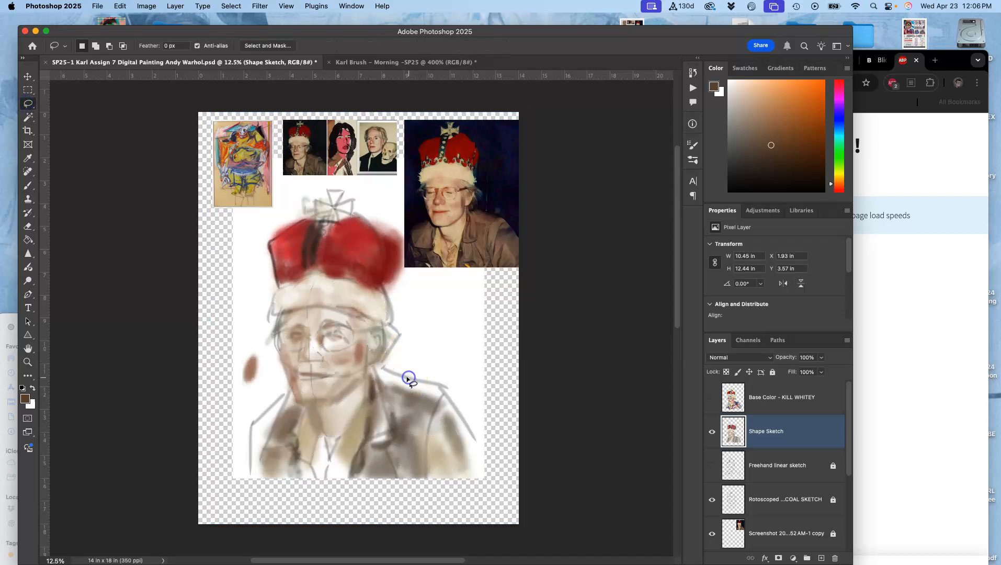
Lasso the right side of the jacket in the Shape Sketch and transform it to fit the charcoal shoulder outline
drag(377, 371, 375, 371)
mouse_move(336, 429)
mouse_down()
mouse_move(389, 374)
mouse_move(372, 376)
mouse_move(360, 395)
mouse_move(324, 496)
mouse_move(358, 539)
mouse_move(459, 552)
mouse_move(482, 449)
mouse_move(465, 355)
mouse_move(493, 344)
mouse_up()
click(387, 391)
key(ctrl+t)
drag(425, 427, 424, 435)
key(Return)
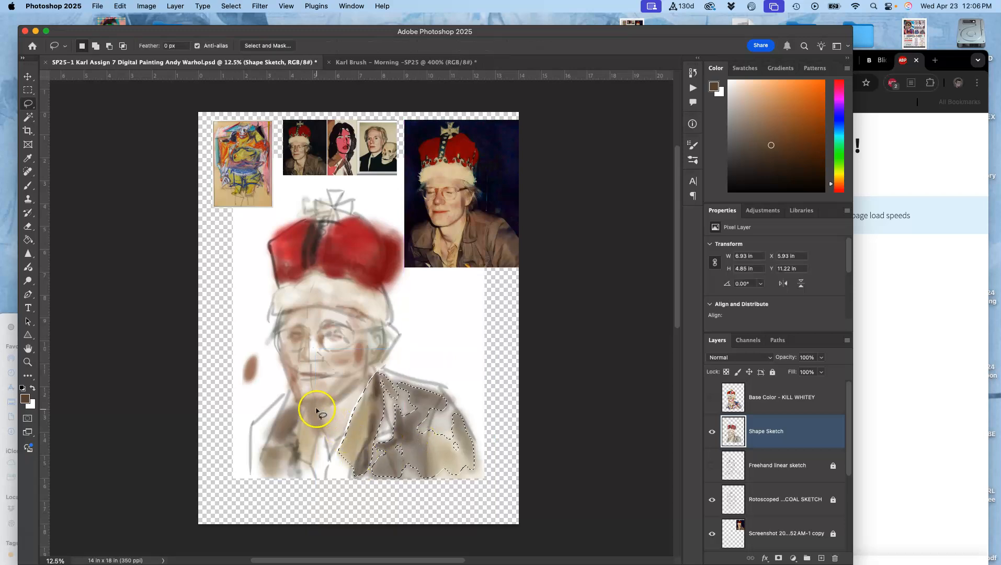
Lasso the left side of the jacket, enlarge it toward the lower left to fill the outline, and deselect it
mouse_move(312, 404)
mouse_down()
mouse_move(328, 465)
mouse_move(314, 411)
mouse_up()
drag(322, 480, 287, 484)
mouse_move(262, 447)
mouse_down()
mouse_move(267, 424)
mouse_move(301, 404)
mouse_up()
key(super+t)
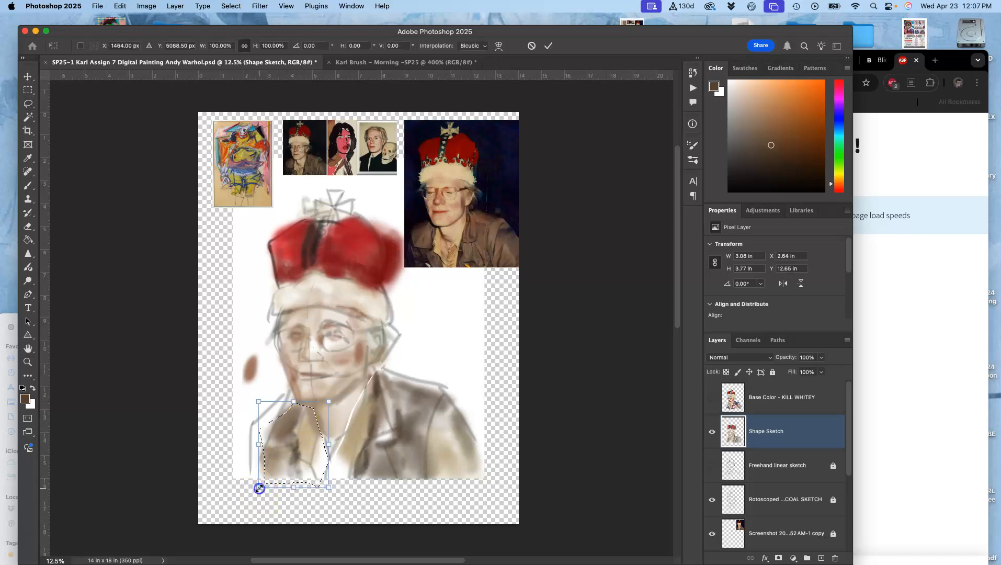
drag(258, 487, 223, 509)
drag(253, 462, 255, 460)
key(Return)
click(457, 346)
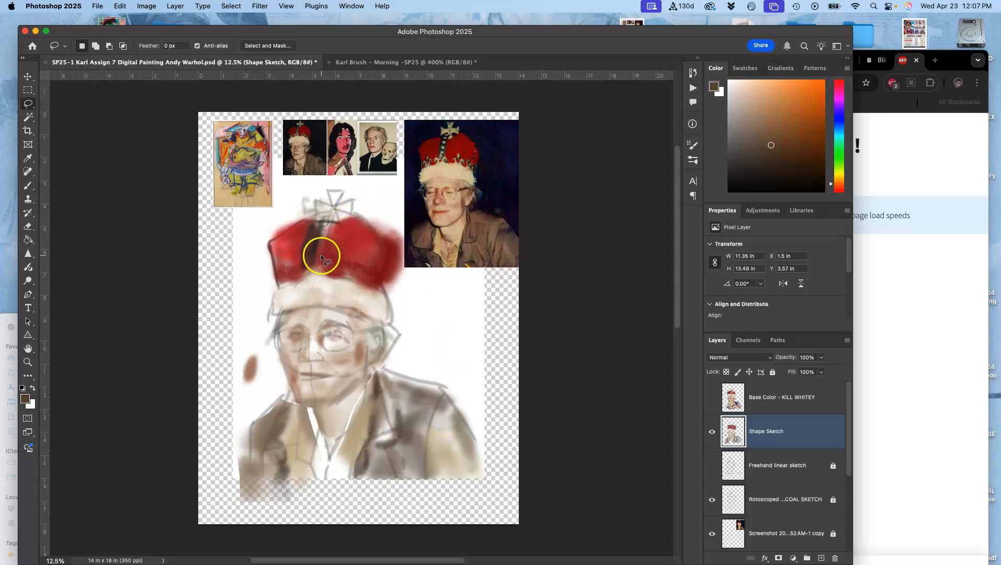
Lasso and delete the excess color along the crown's upper edge beneath the cross, and deselect
mouse_move(331, 228)
mouse_down()
mouse_move(311, 202)
mouse_move(326, 230)
mouse_up()
key(Delete)
key(super+d)
key(t)
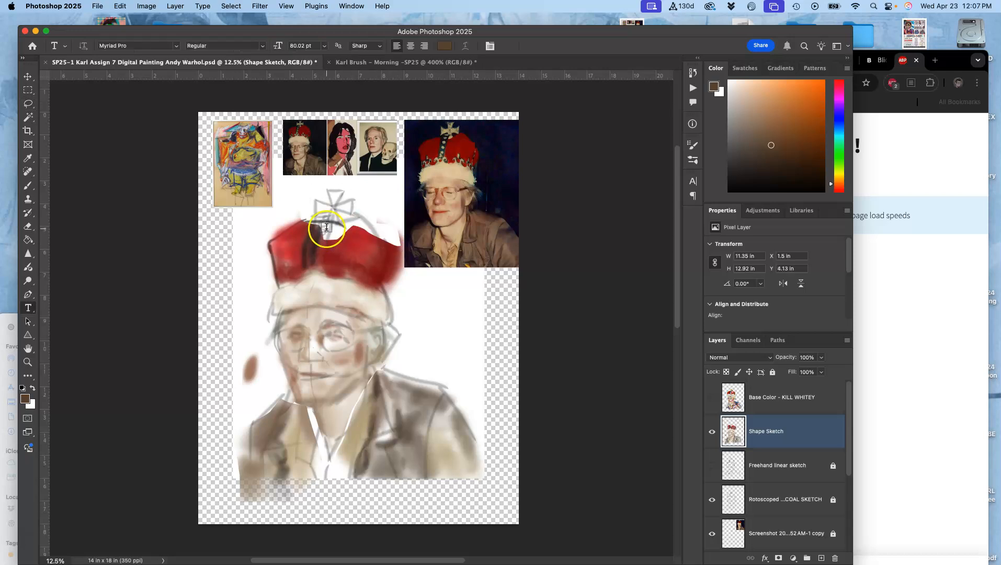
Lasso and delete the stray brown test spot beside the face, and clear the selection
scroll(525, 371, up, 1)
scroll(525, 371, right, 1)
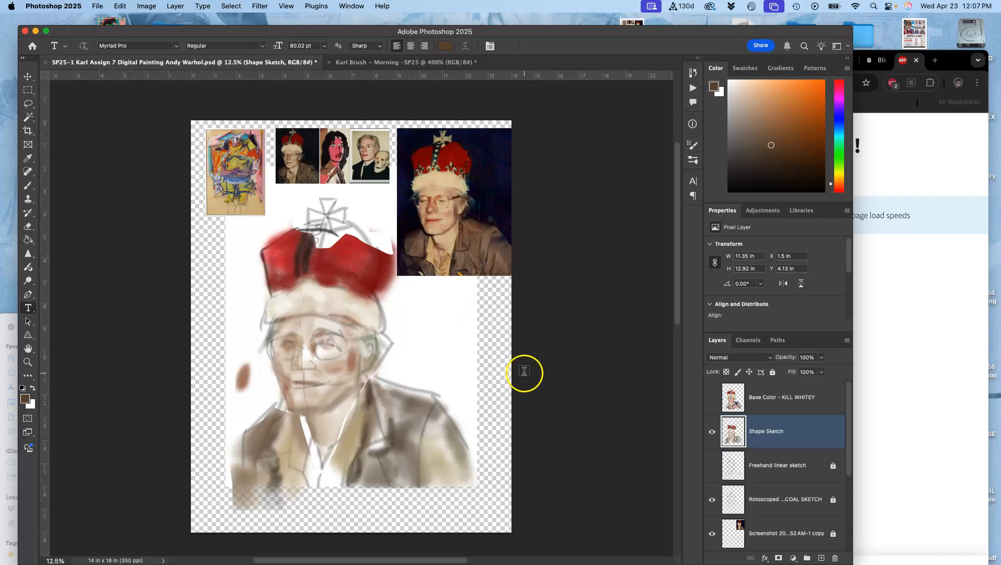
click(28, 103)
mouse_move(239, 337)
mouse_down()
mouse_move(263, 375)
mouse_move(236, 410)
mouse_move(219, 405)
mouse_move(217, 385)
mouse_move(234, 351)
mouse_up()
key(Delete)
key(ctrl+d)
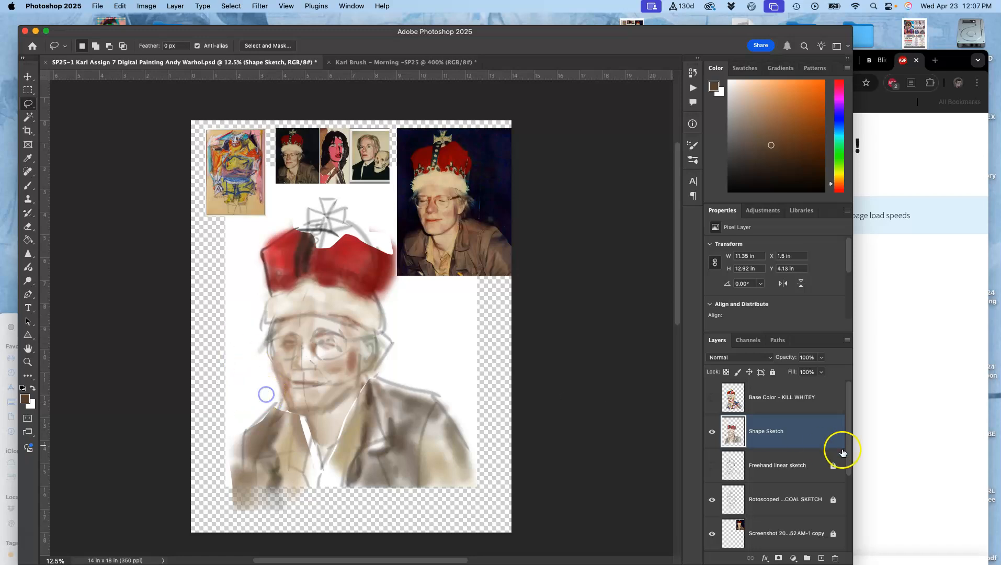